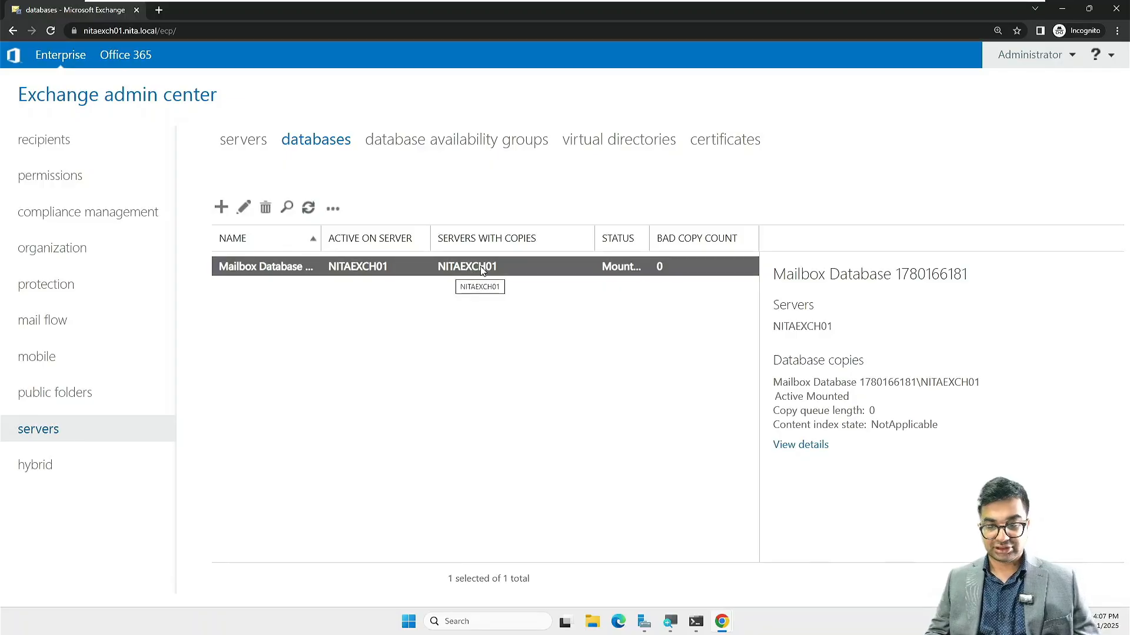
Step: Widen the databases list's STATUS column so the database status reads Mounted in full
drag(649, 238, 681, 237)
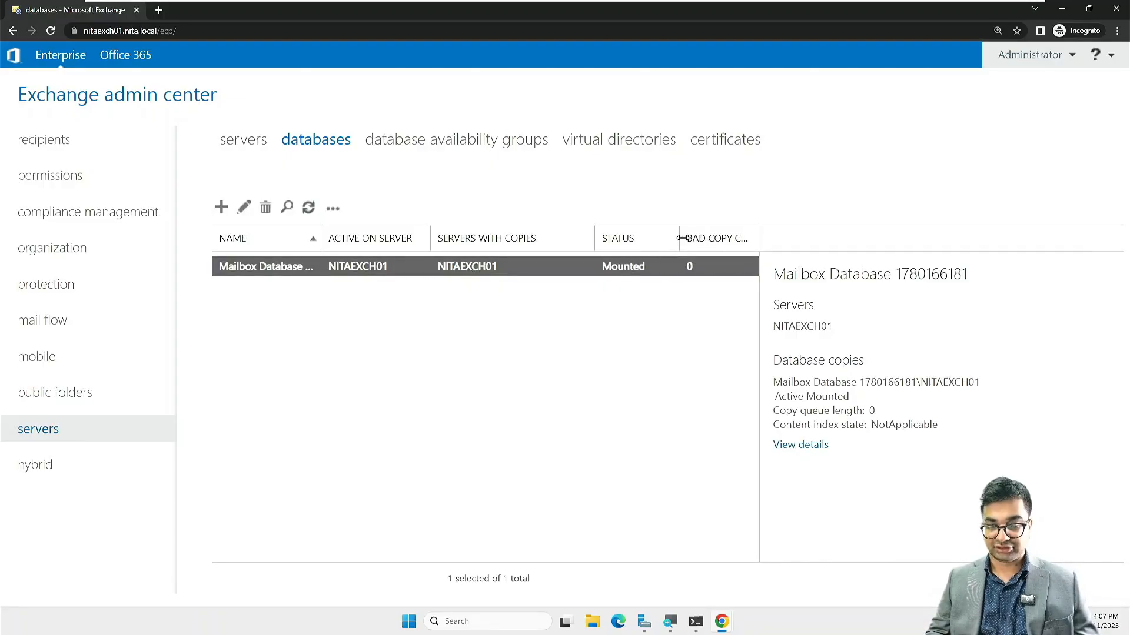
Step: Start a new mailbox database named DellDatabase hosted on server NITAEXCH01
click(221, 209)
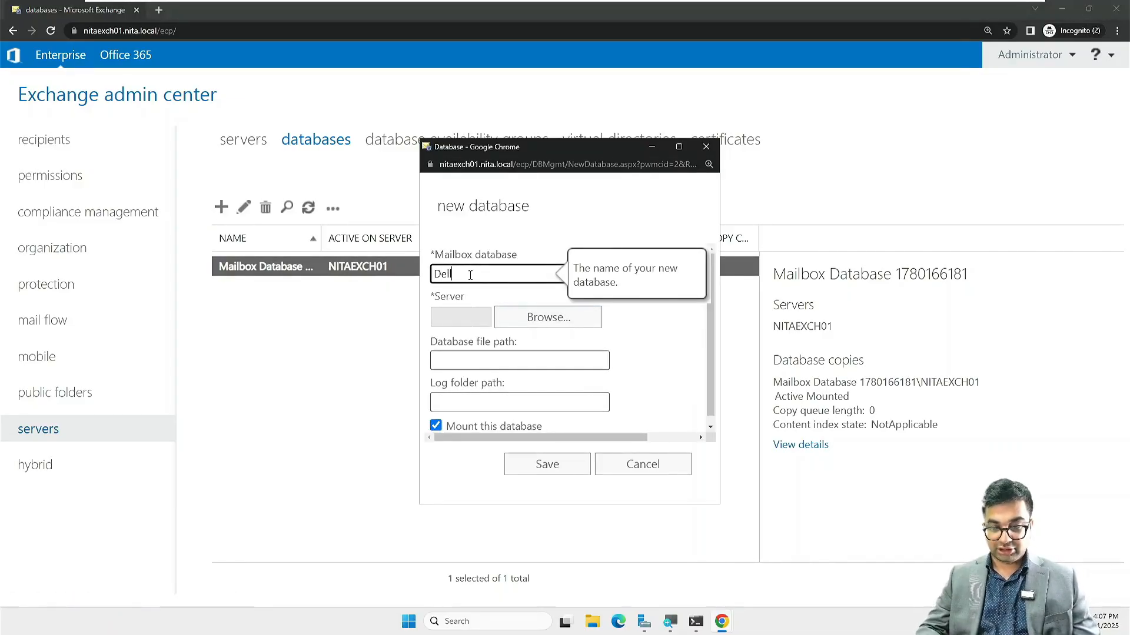
text(DellDa)
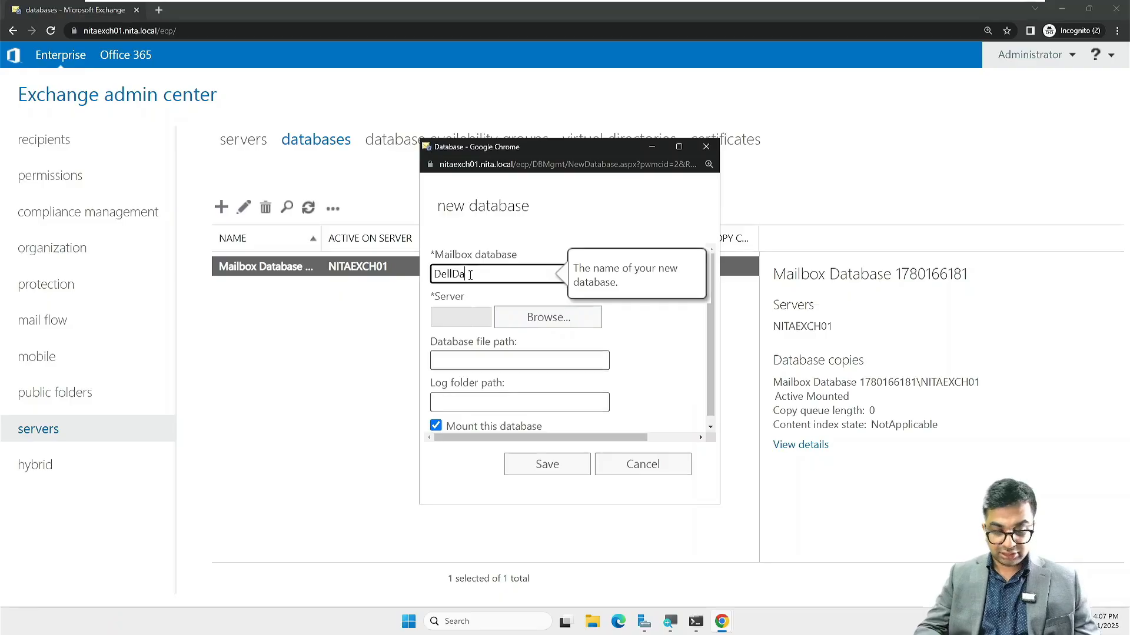
text(tabase)
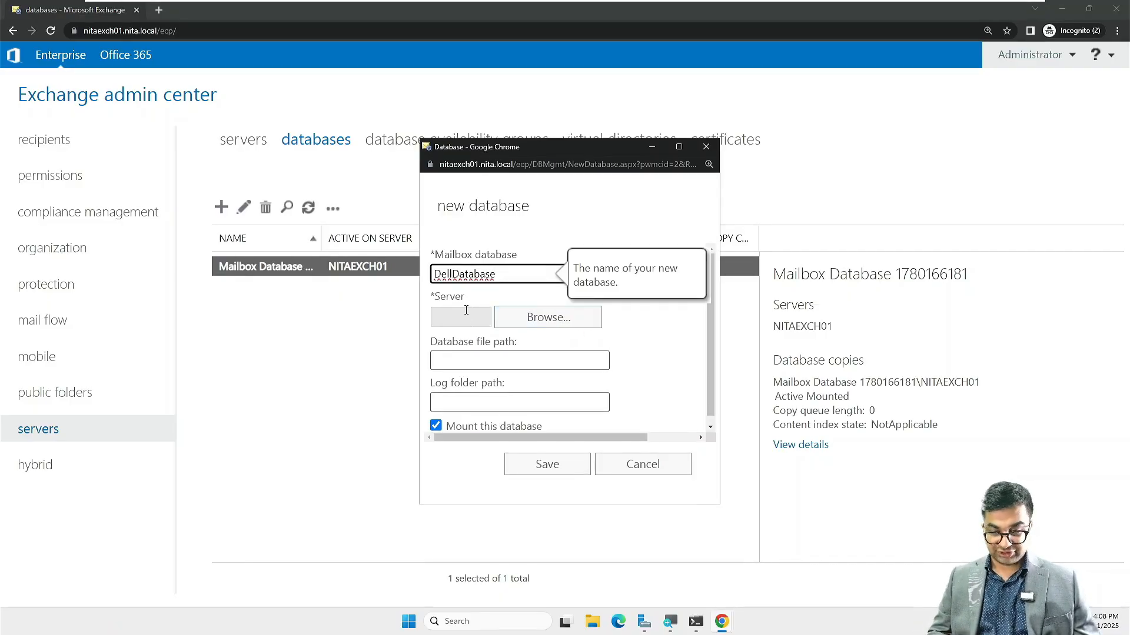
click(679, 147)
key(ctrl+plus)
key(ctrl+plus)
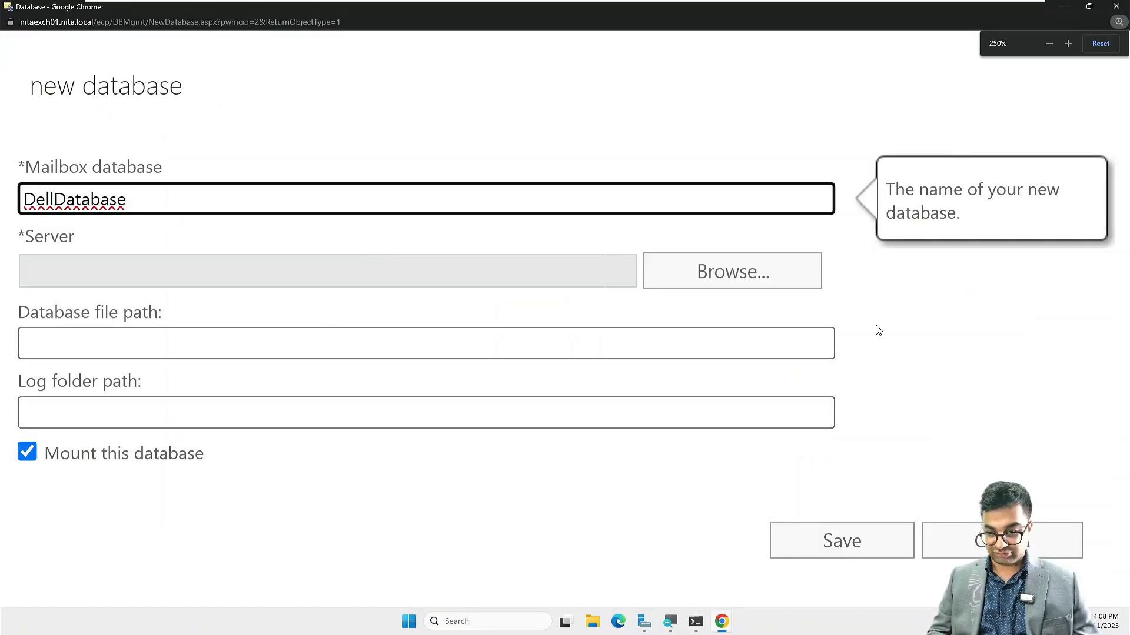
click(702, 281)
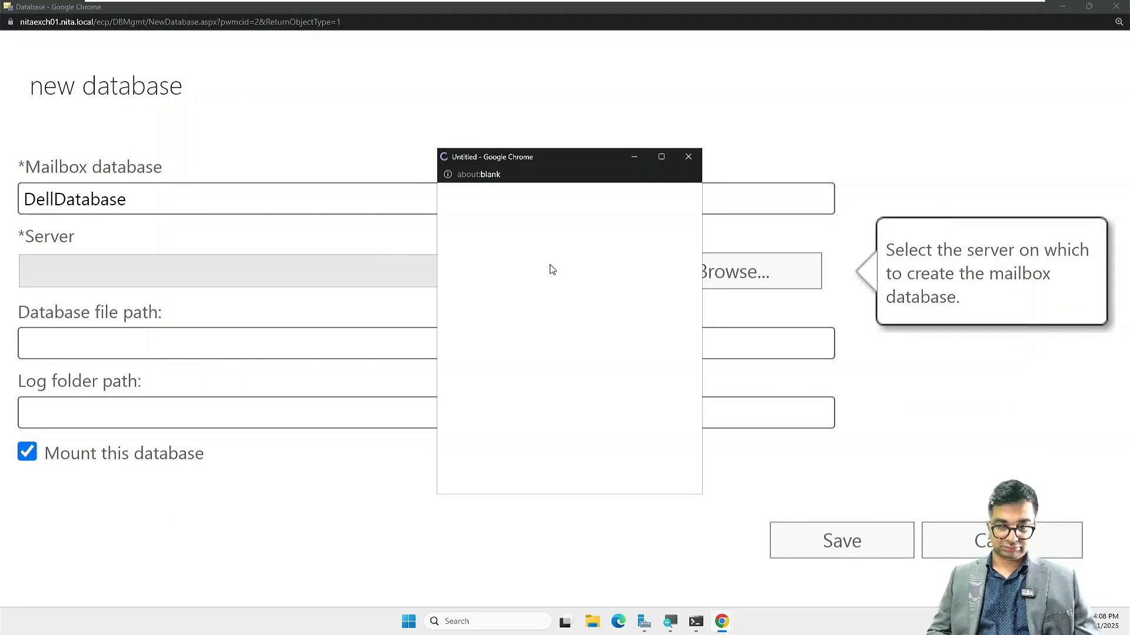
click(661, 158)
key(ctrl+minus)
key(ctrl+minus)
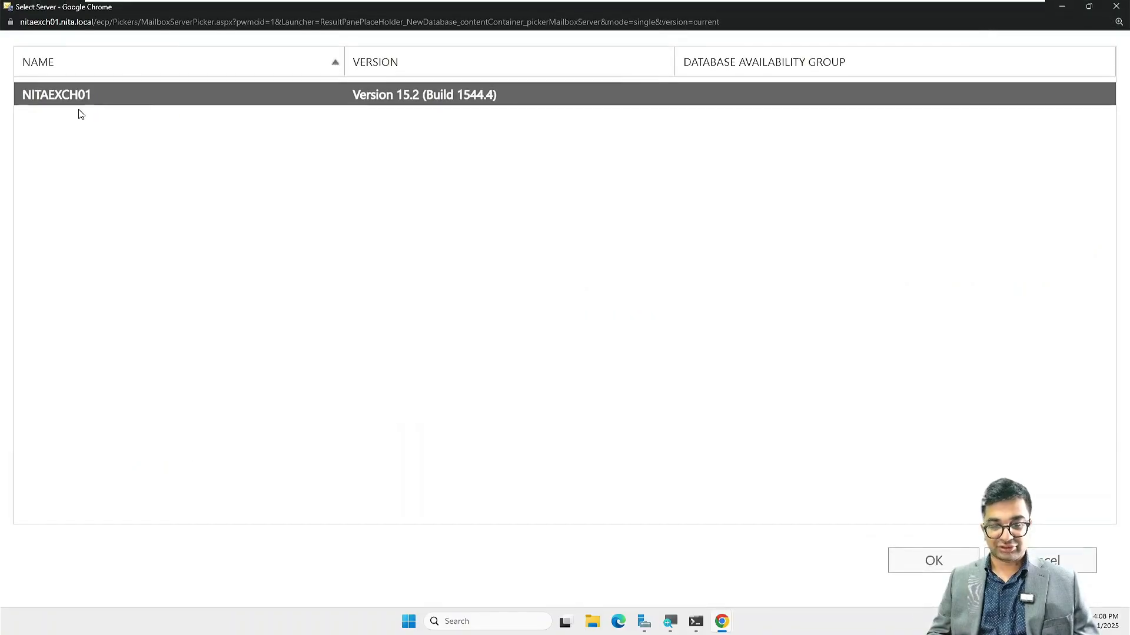
click(935, 560)
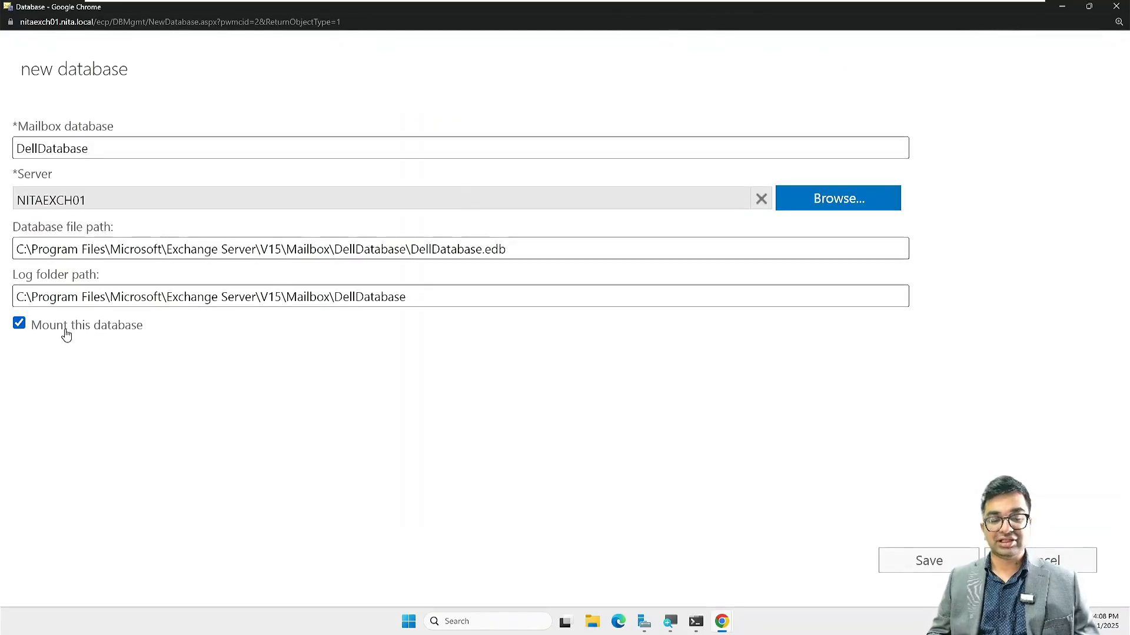
Step: Save DellDatabase and dismiss the Information Store restart warning
click(933, 556)
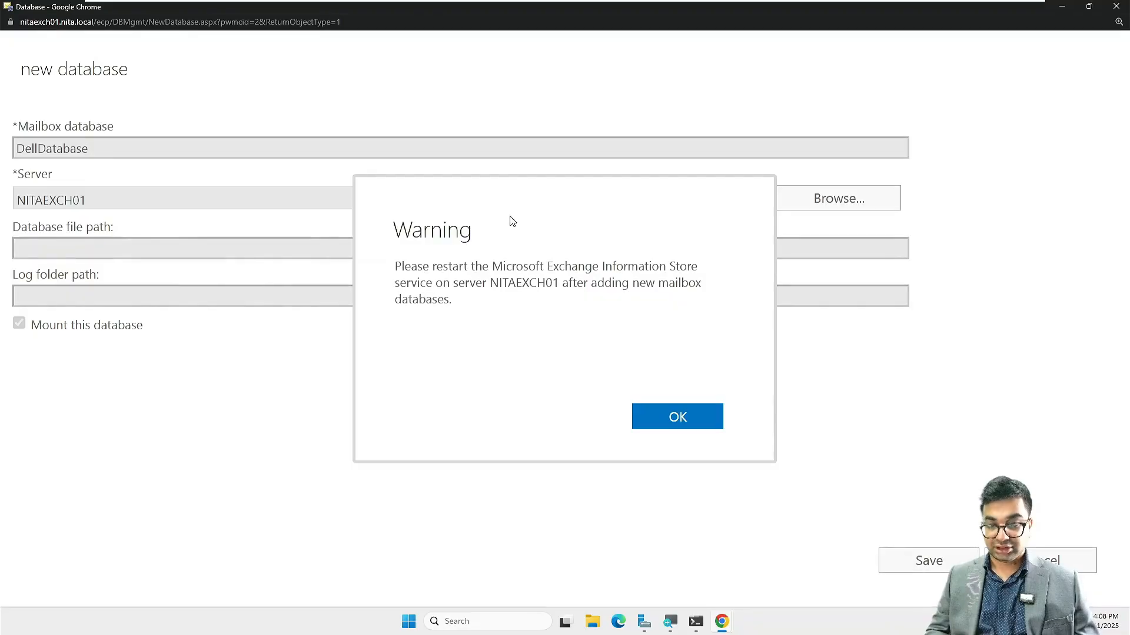
drag(497, 264, 442, 284)
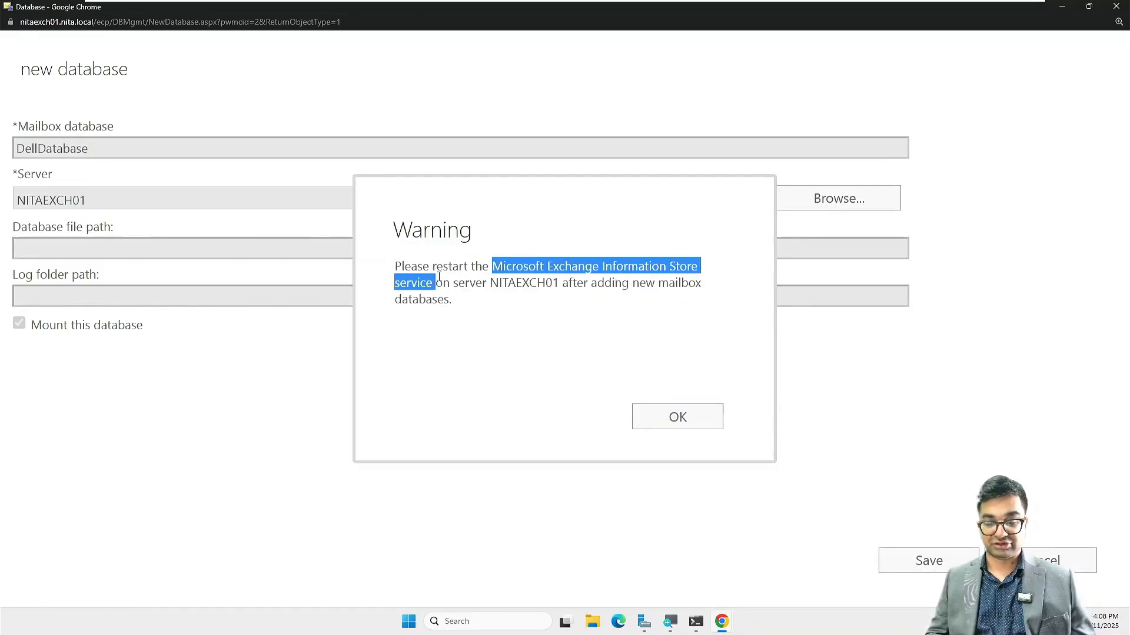
click(698, 419)
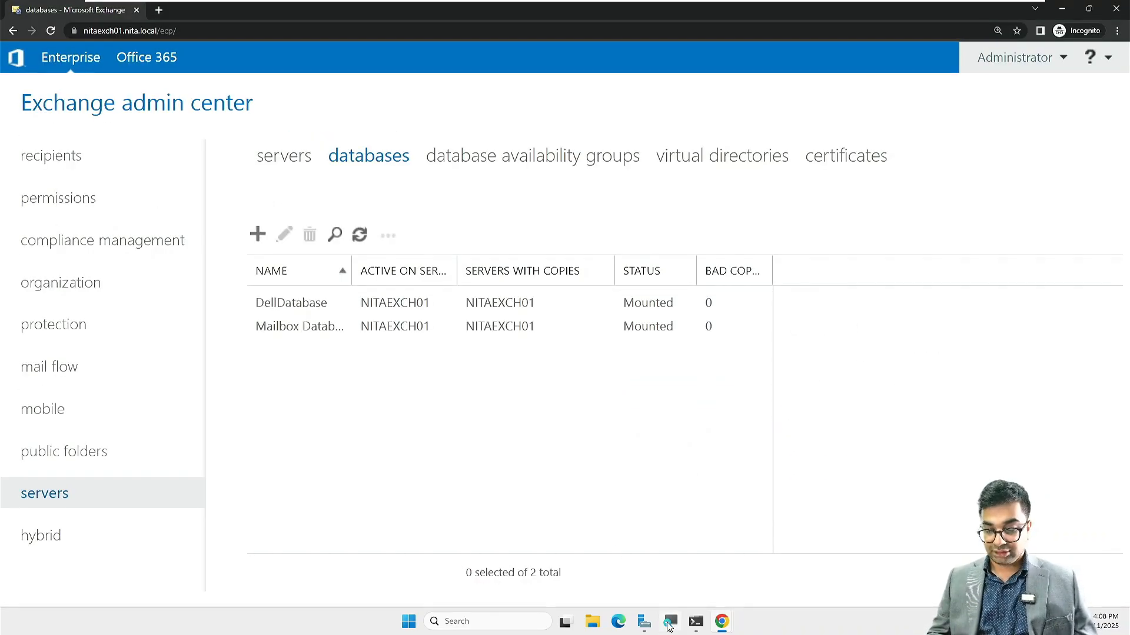
Step: Launch the Services console from Server Manager's Tools menu
click(645, 623)
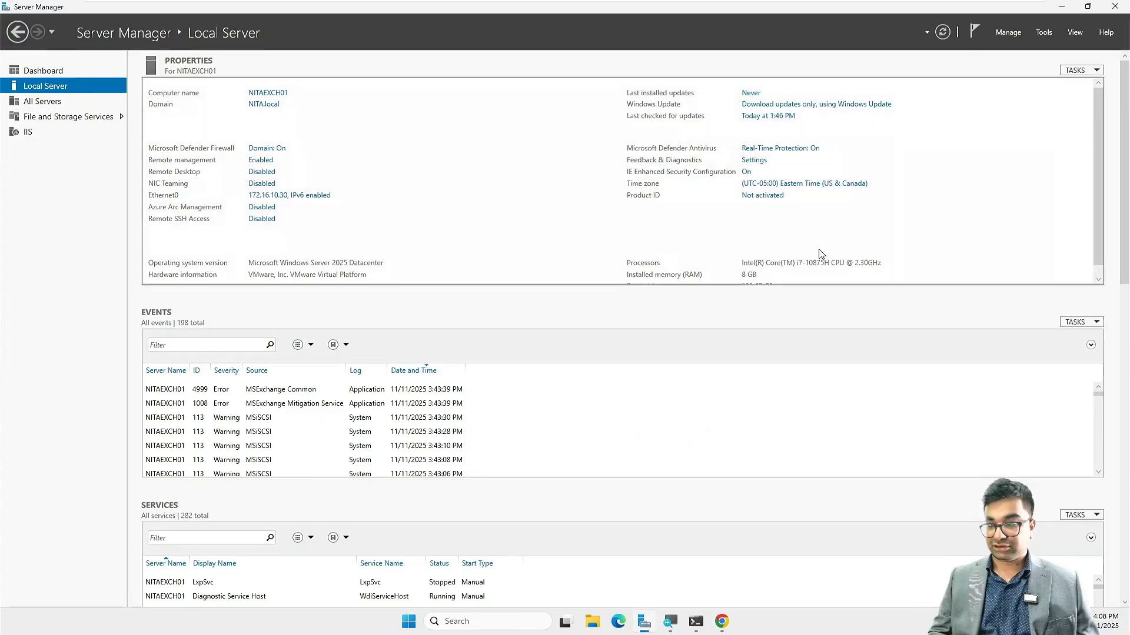
click(1044, 34)
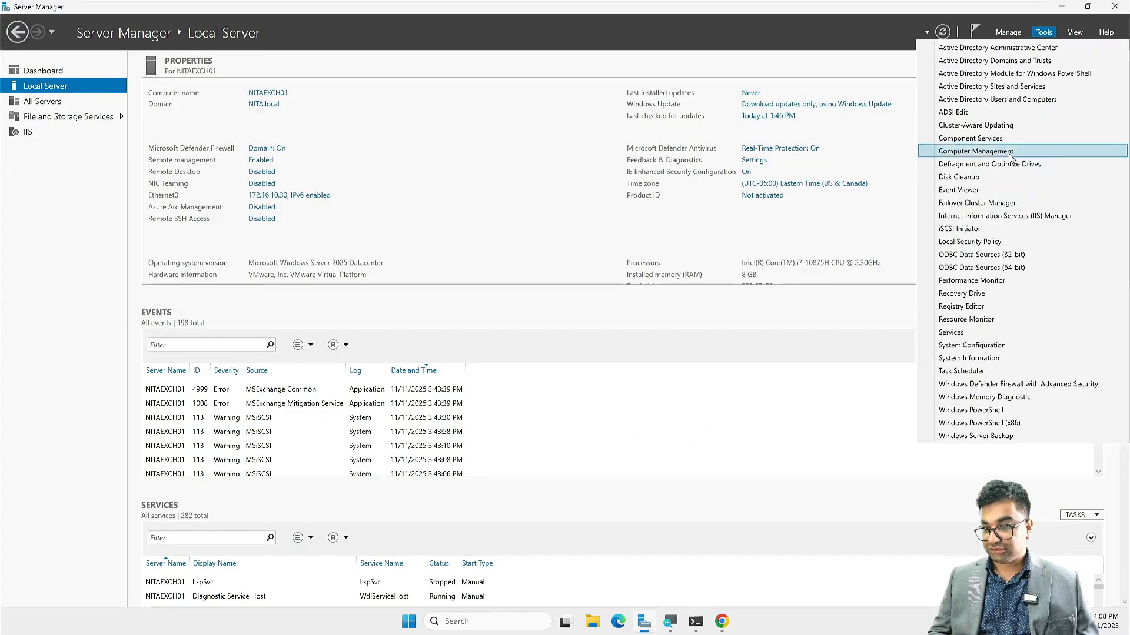
click(959, 333)
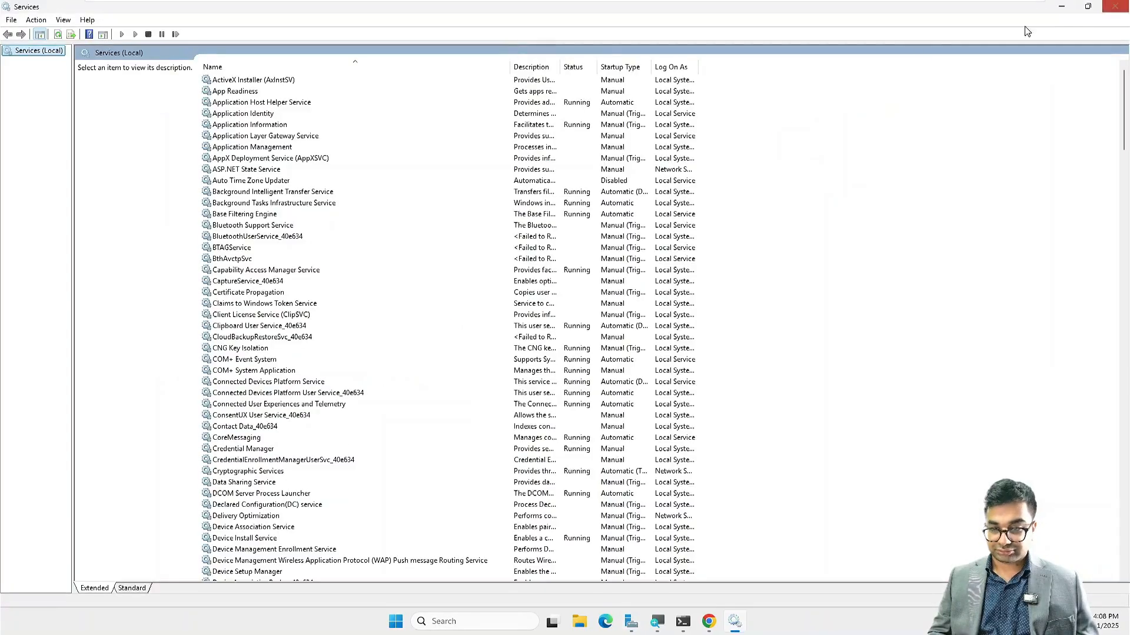
scroll(323, 383, down, 20)
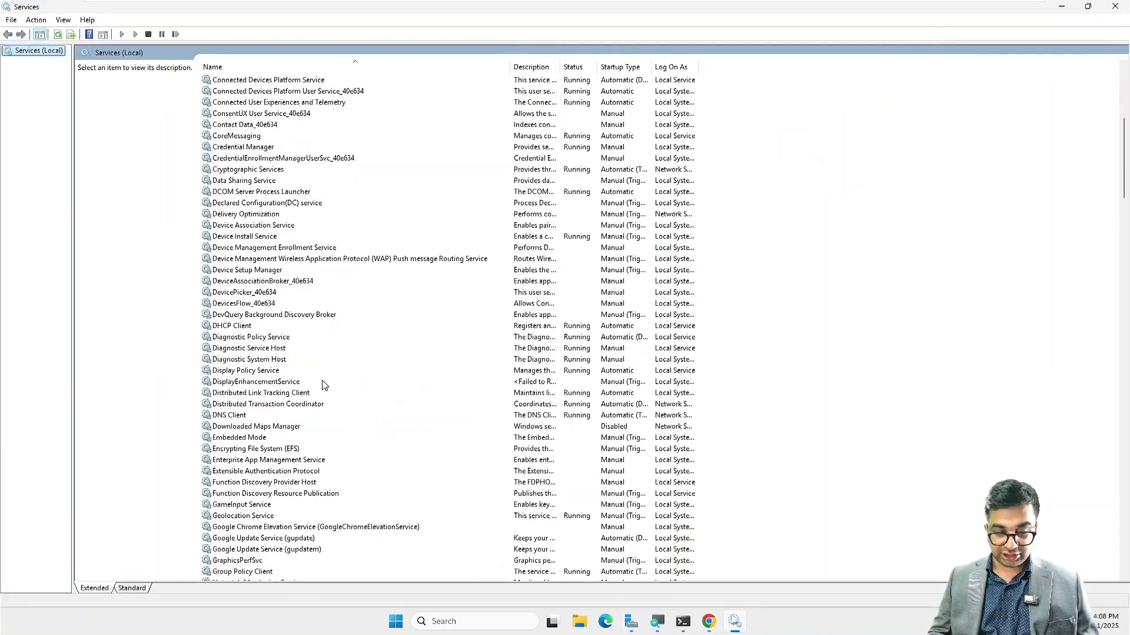
scroll(323, 386, down, 3)
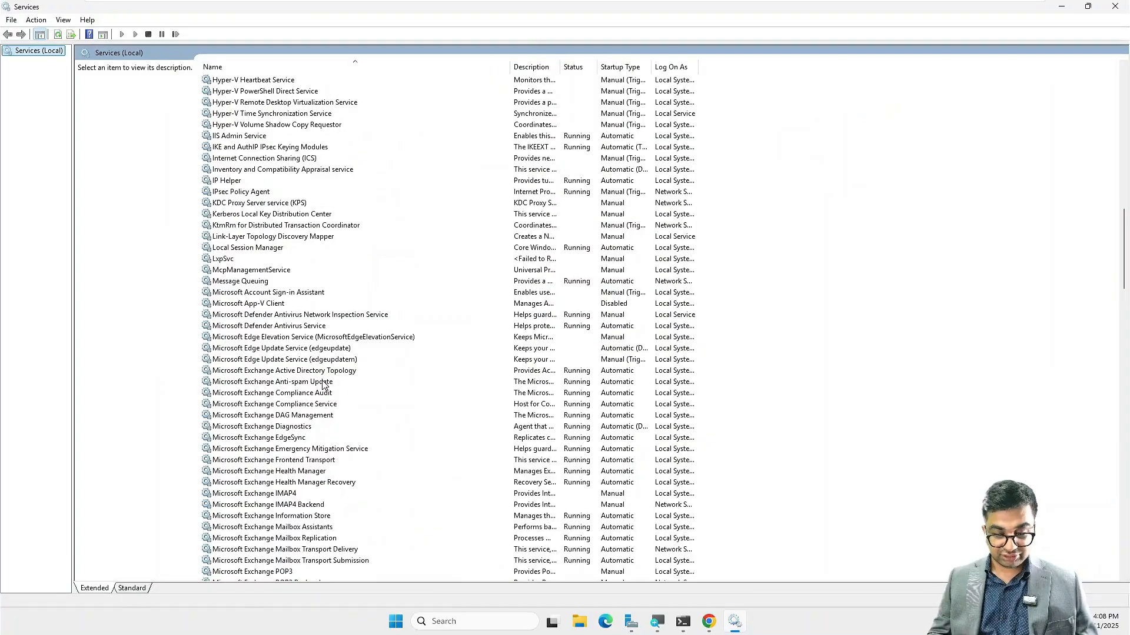
Step: Restart the Microsoft Exchange Information Store service, then minimize Services
click(292, 517)
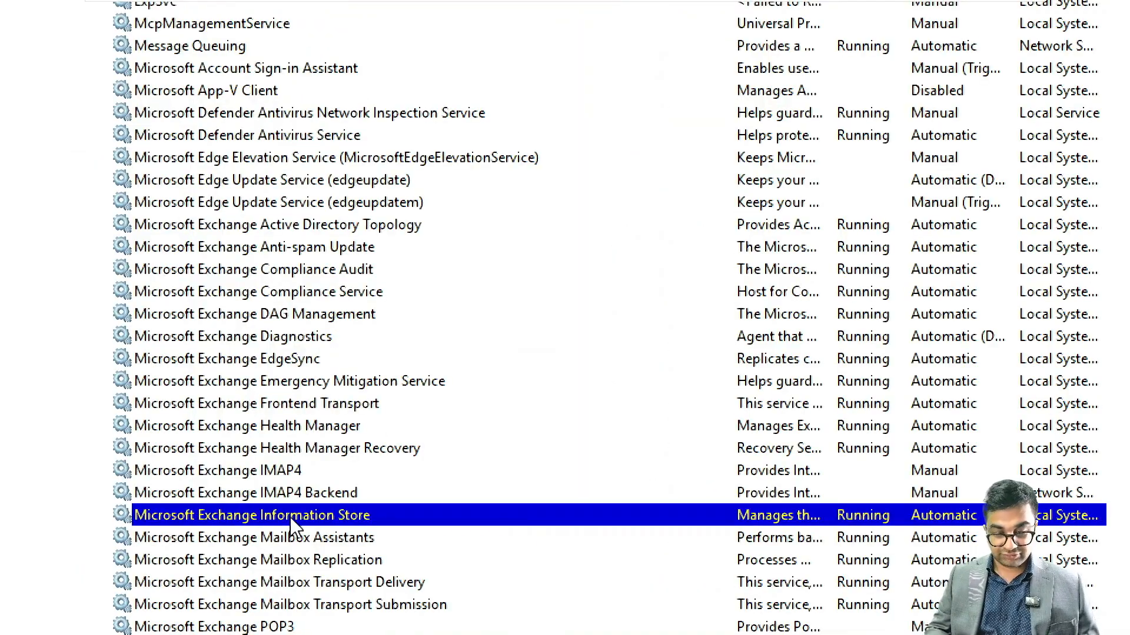
right_click(292, 525)
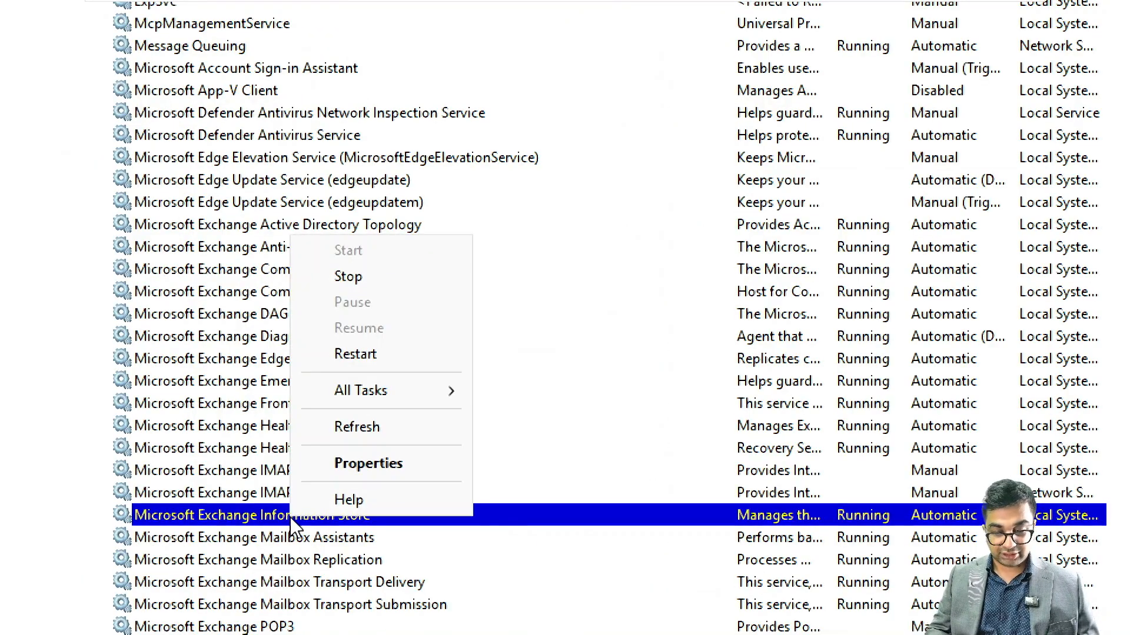
mouse_move(406, 401)
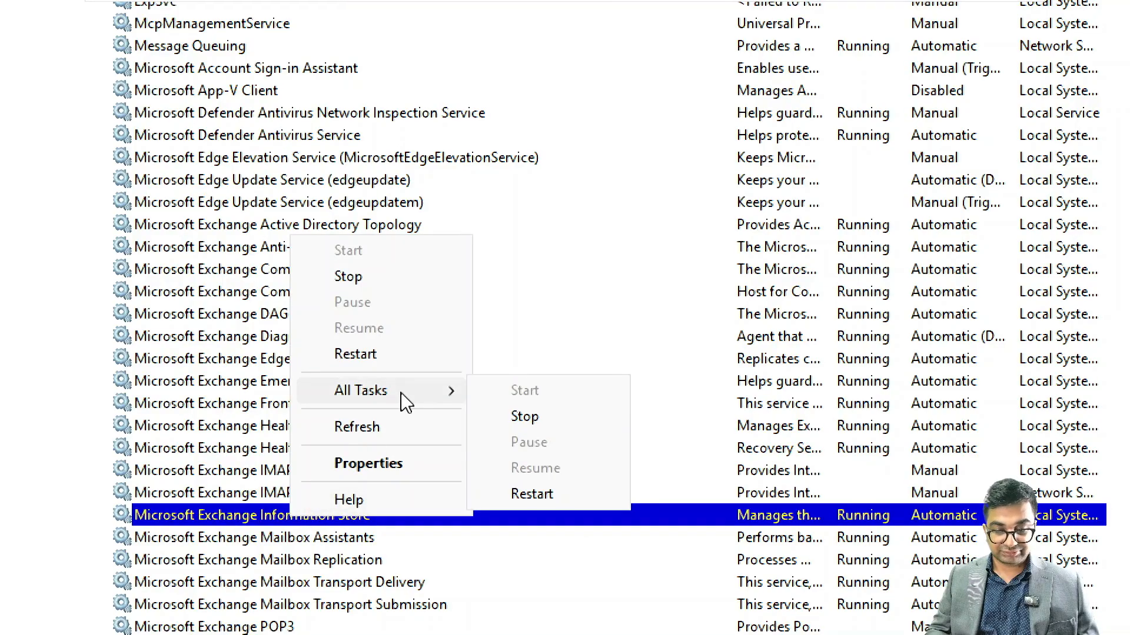
click(355, 354)
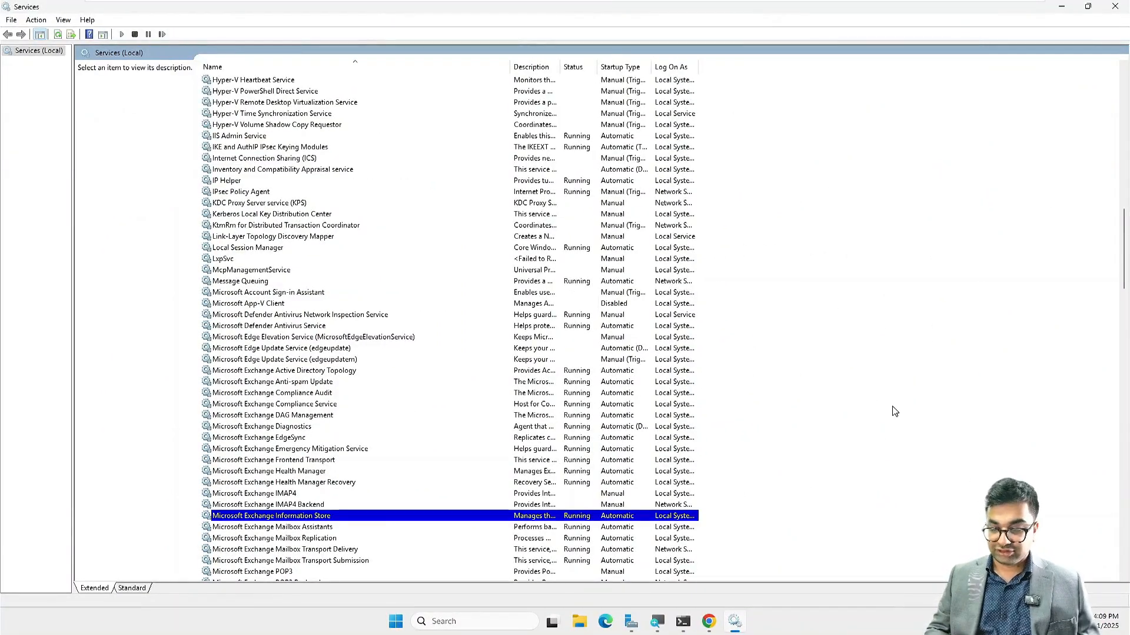
click(1062, 7)
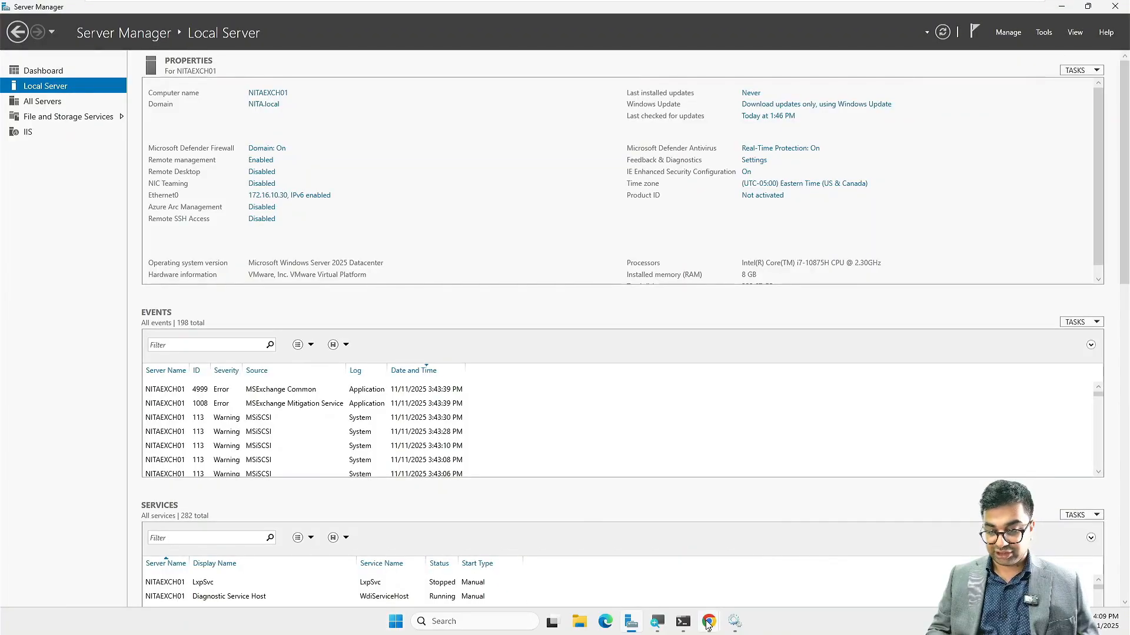
Step: Back in Exchange admin center, start a new mailbox database named IBMDatabase
mouse_move(708, 625)
click(764, 572)
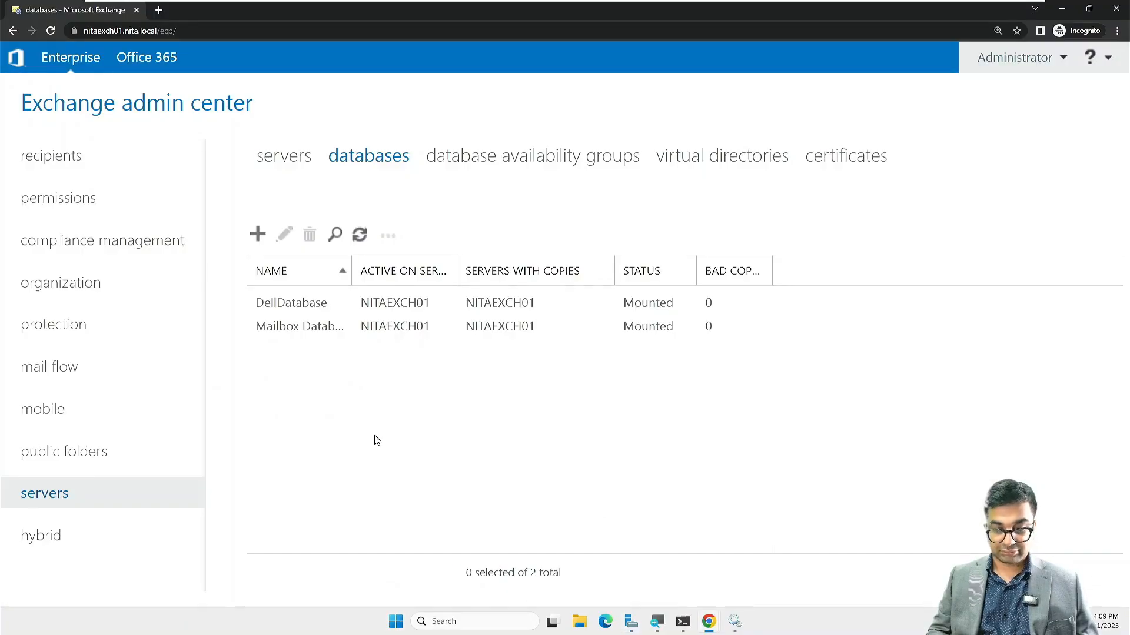
click(257, 235)
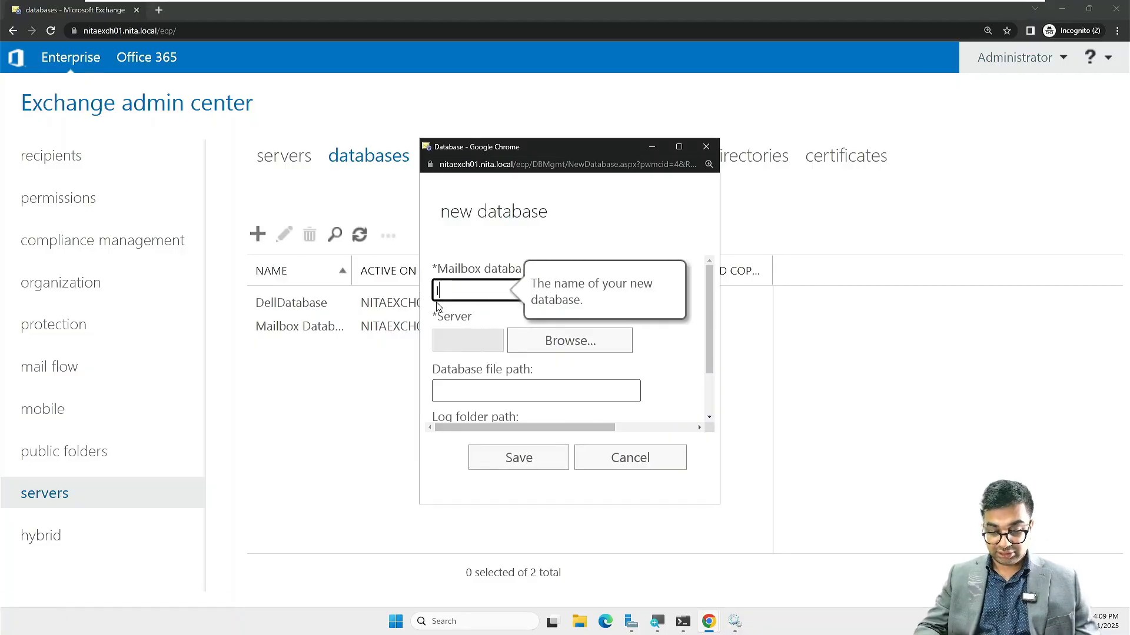
text(IBM Databad)
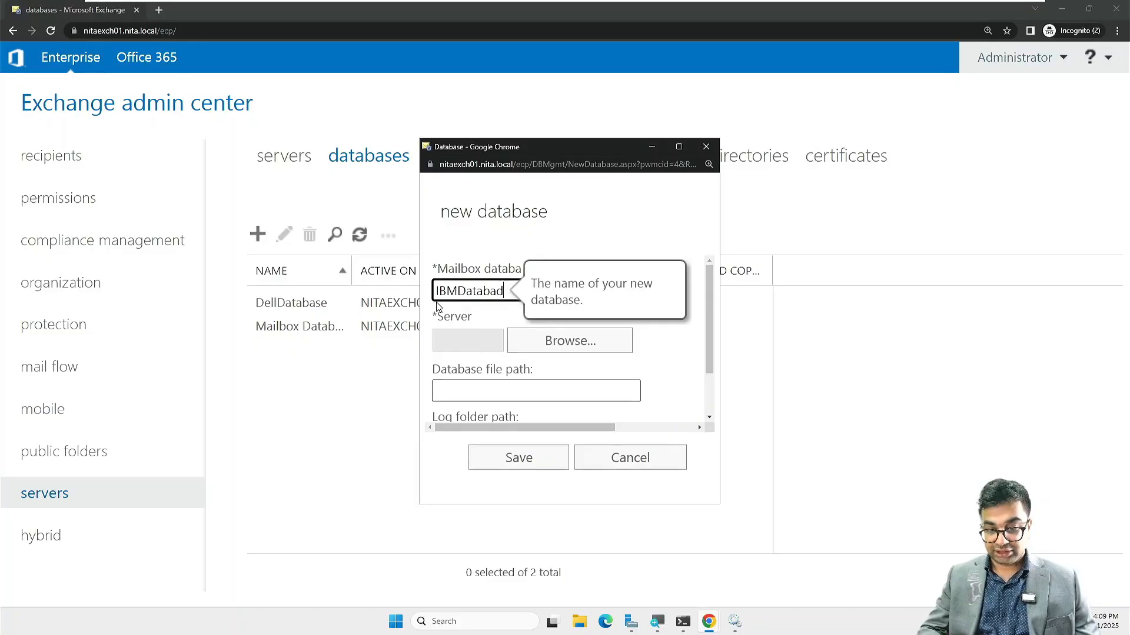
key(BackSpace)
text(se)
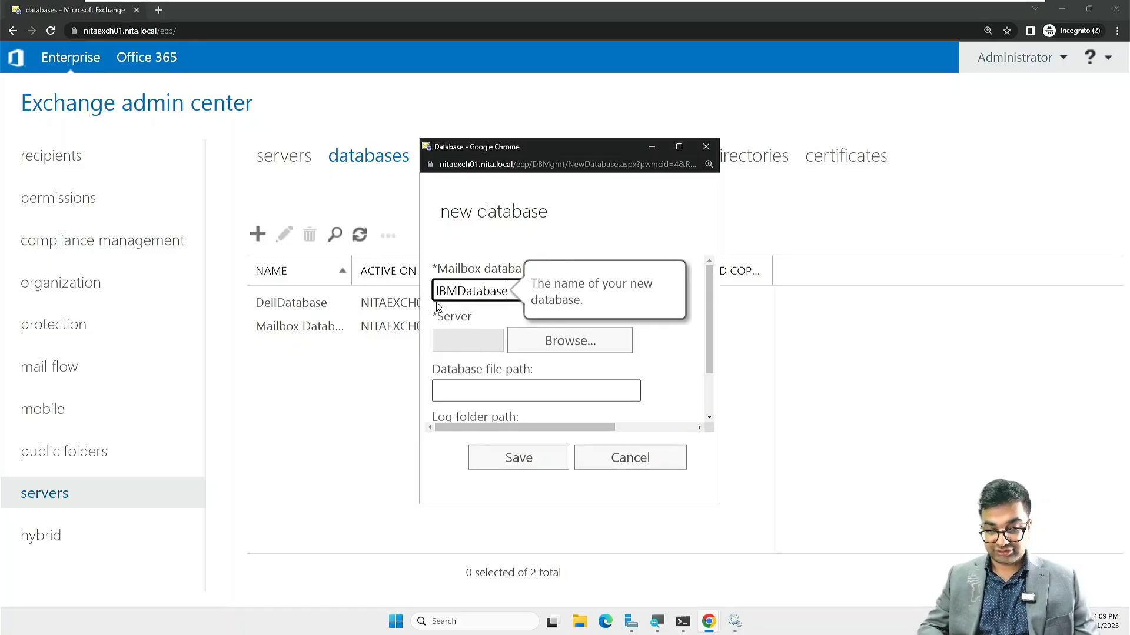
Step: Host IBMDatabase on NITAEXCH01, save it, and dismiss the restart warning
click(535, 340)
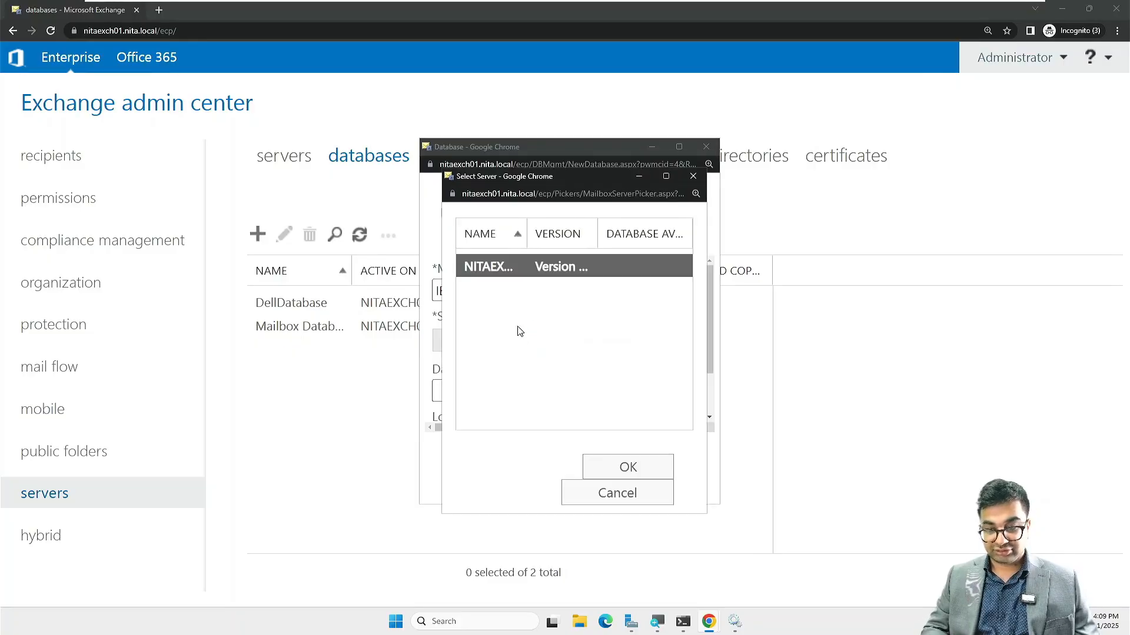
click(625, 467)
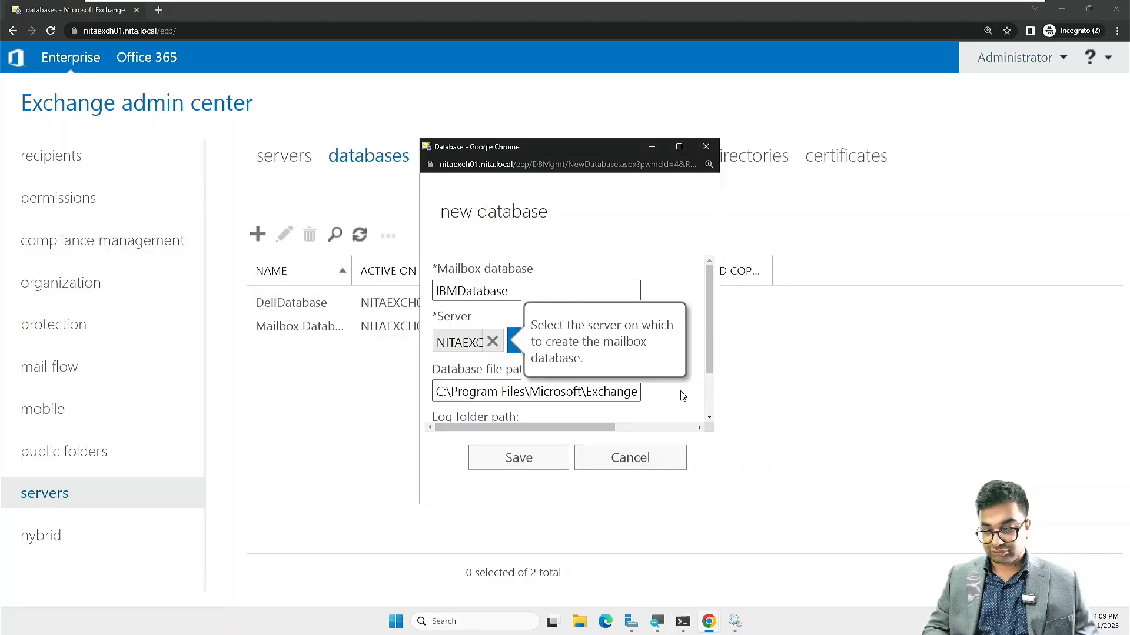
scroll(682, 395, down, 1)
click(523, 456)
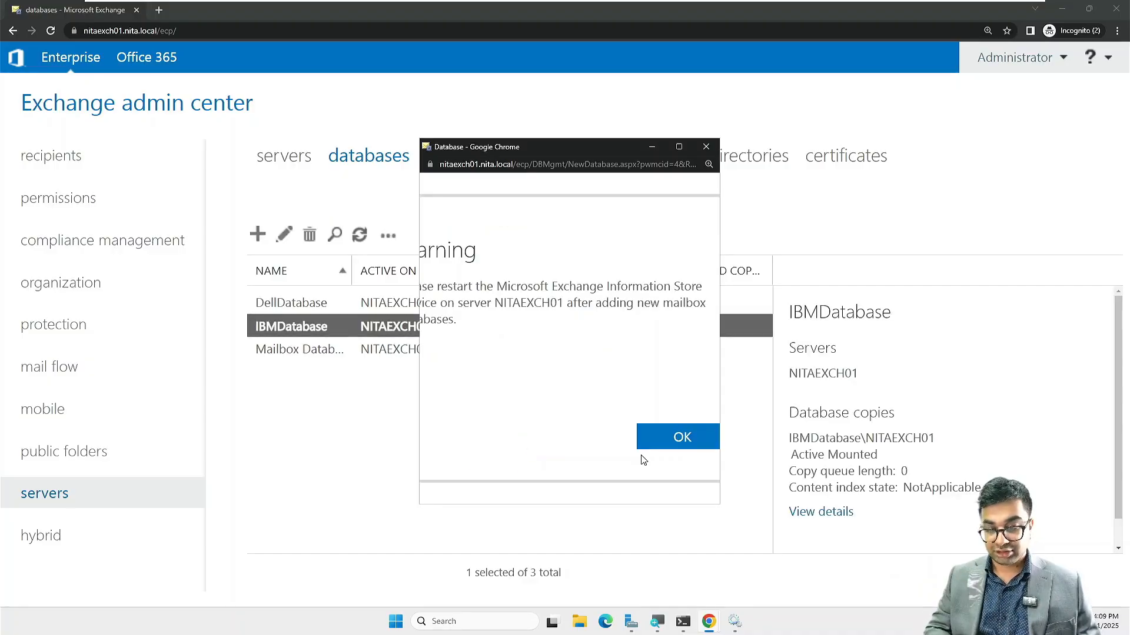
click(680, 438)
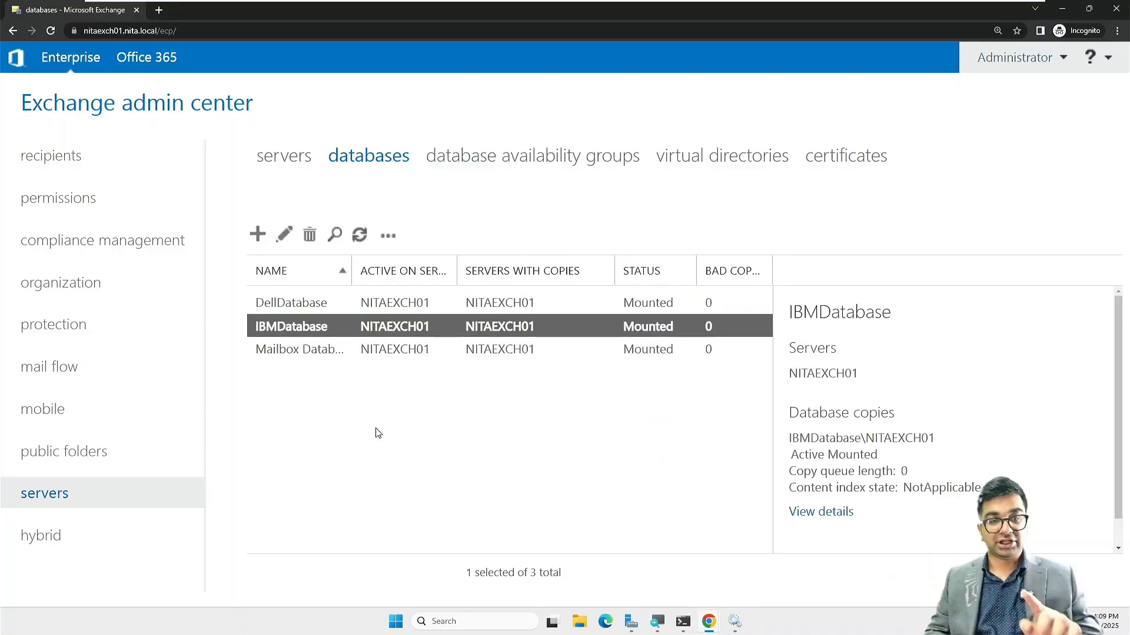
Step: Create HPDatabase on server NITAEXCH01, save it, and dismiss the restart warning
click(257, 235)
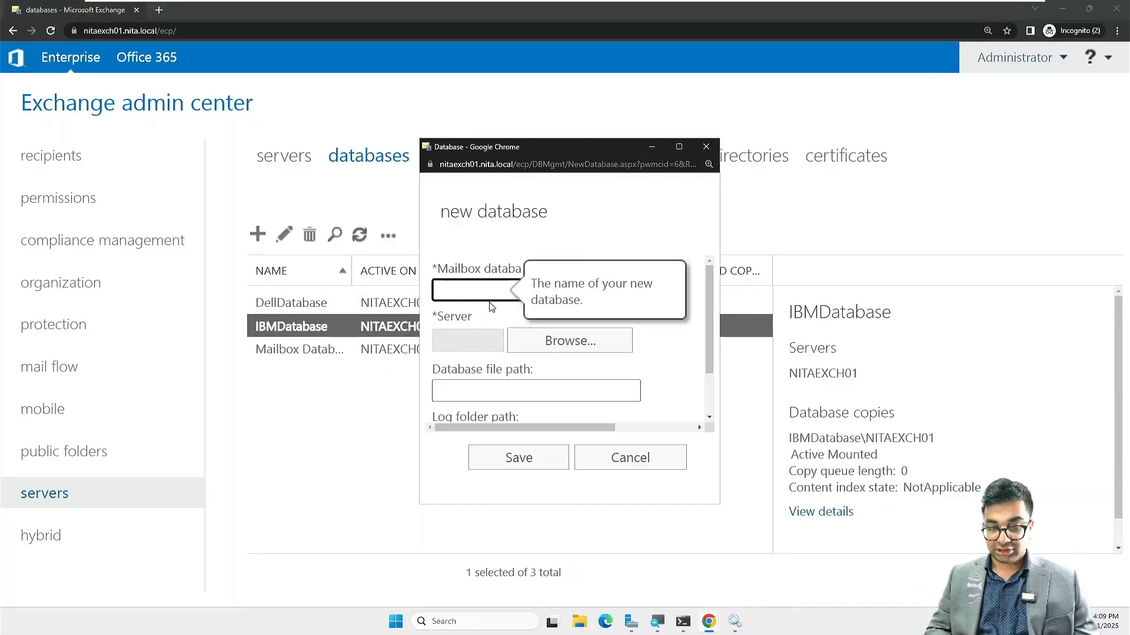
text(HPD)
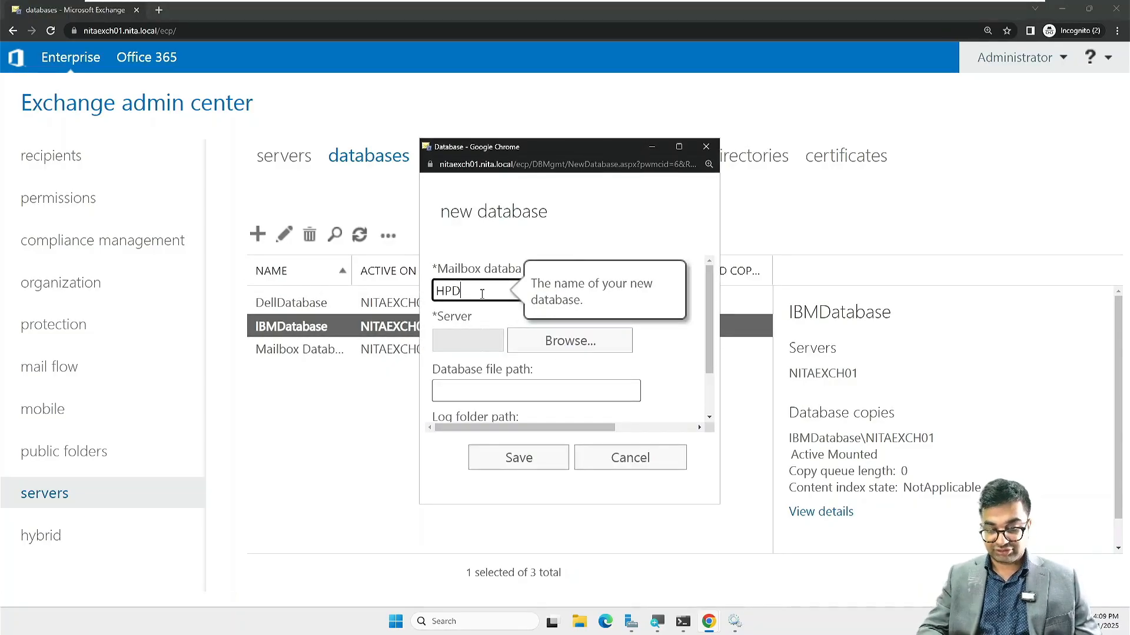
text(atab)
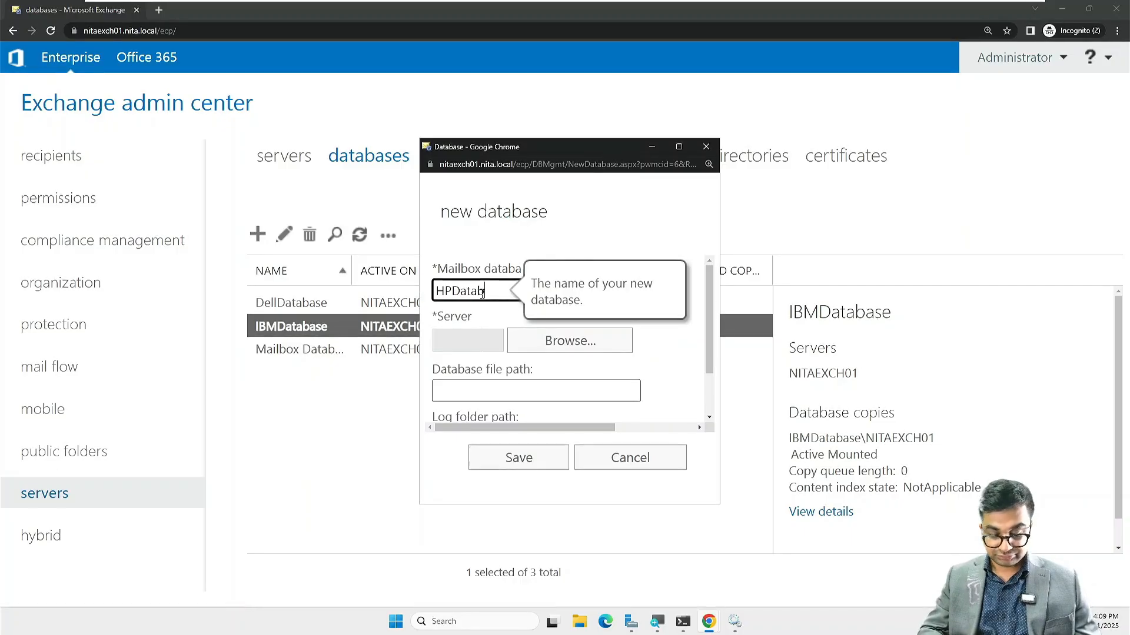
text(ase)
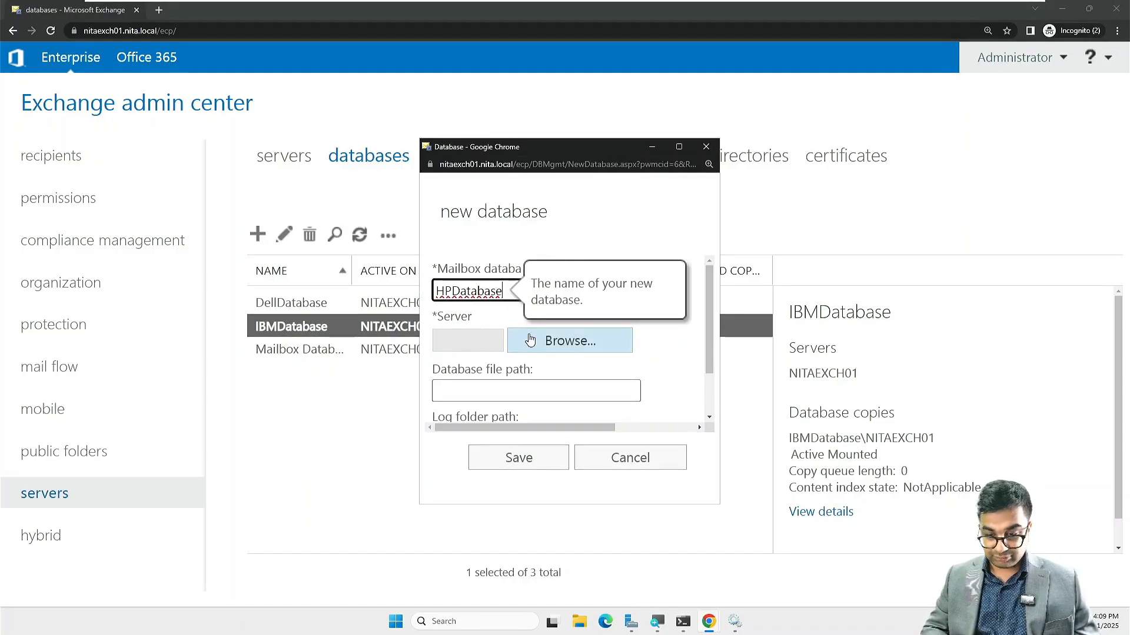
click(530, 340)
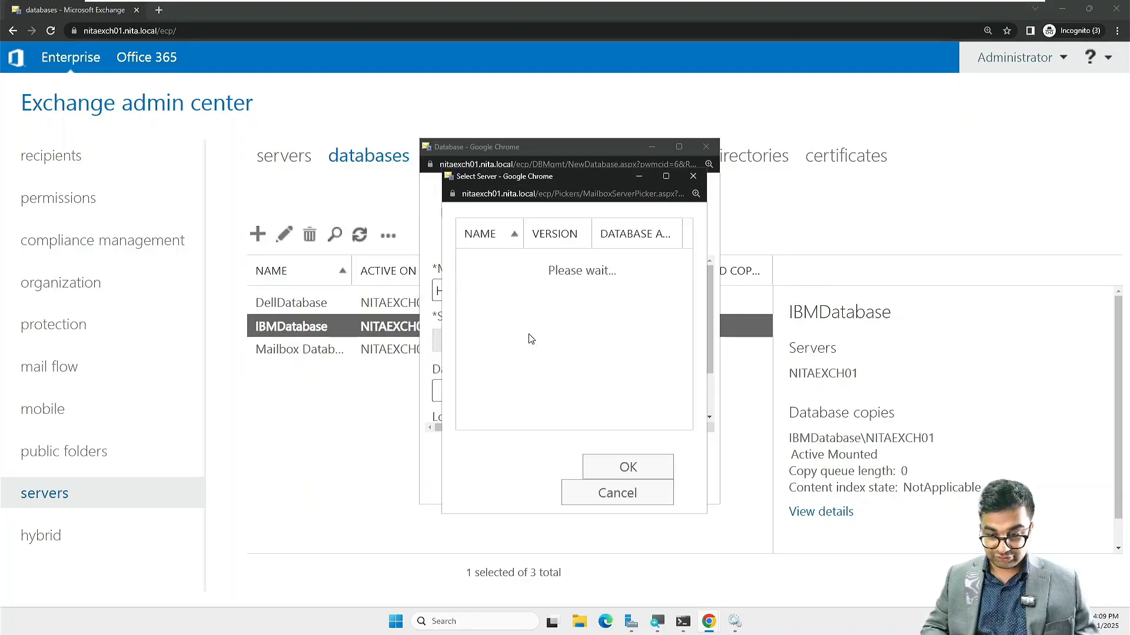
click(619, 469)
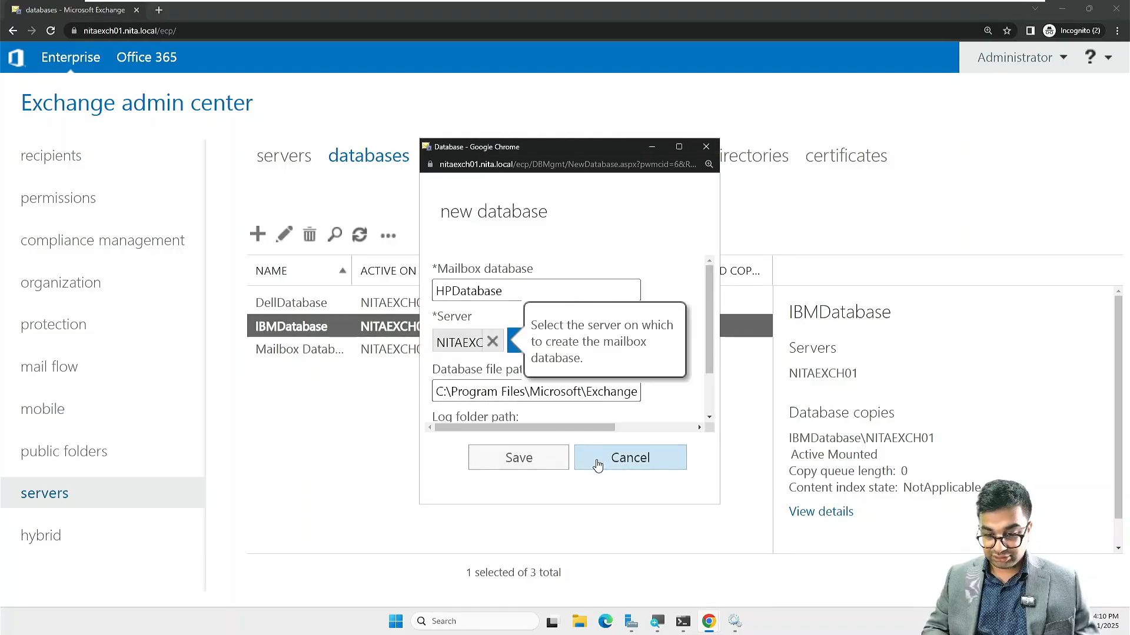
click(538, 459)
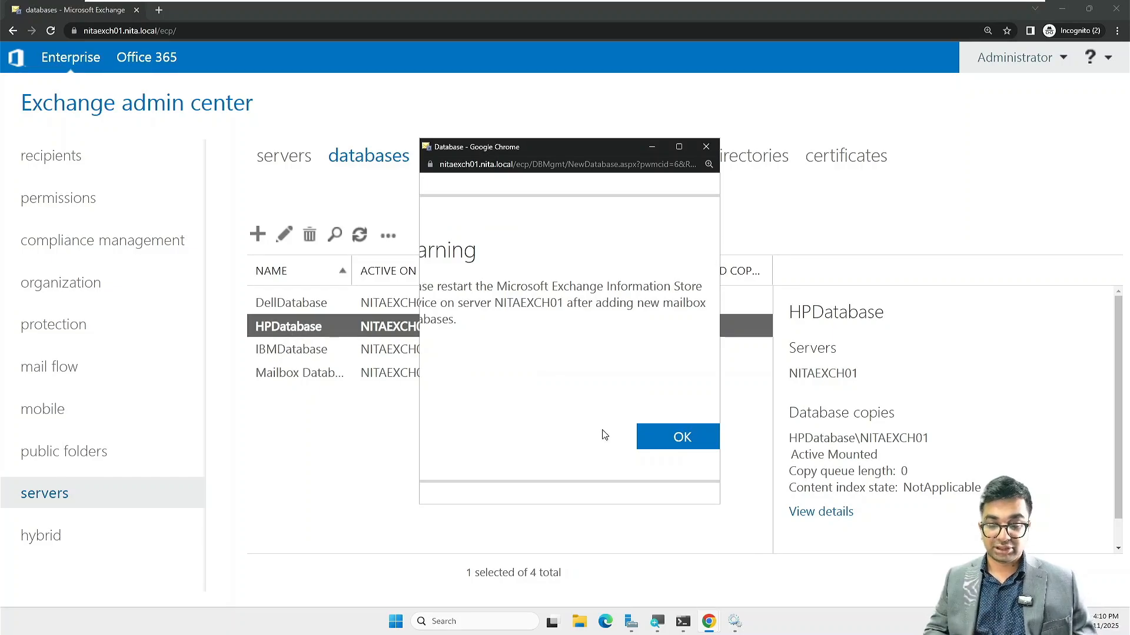
click(670, 443)
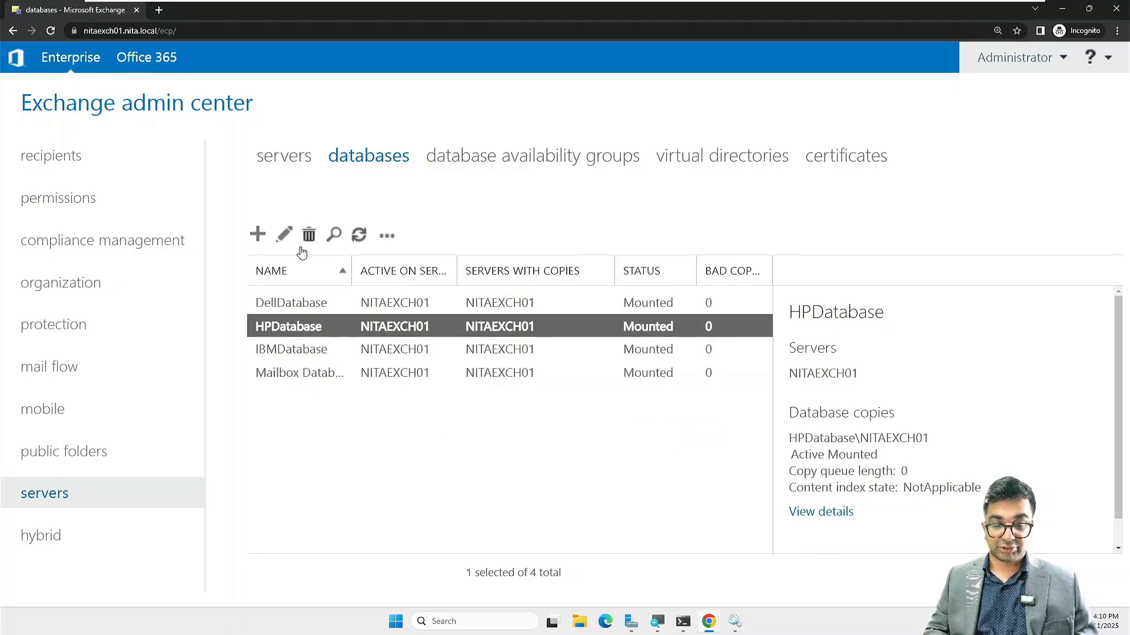
Step: Create CorporateDatabase on server NITAEXCH01, save it, and dismiss the restart warning
click(257, 234)
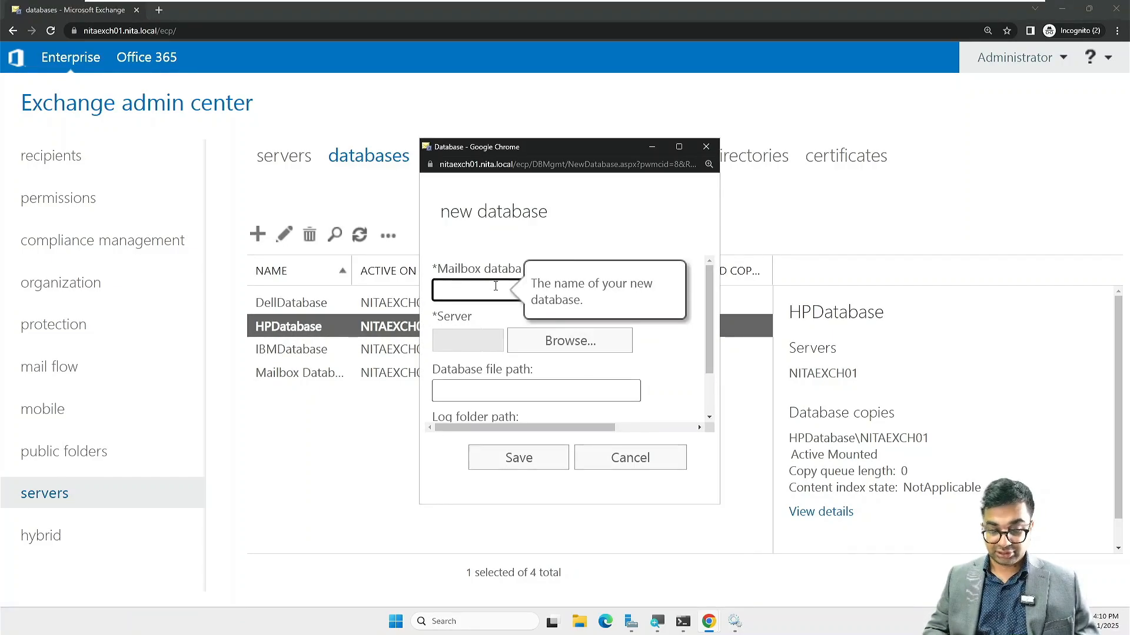
text(Corp)
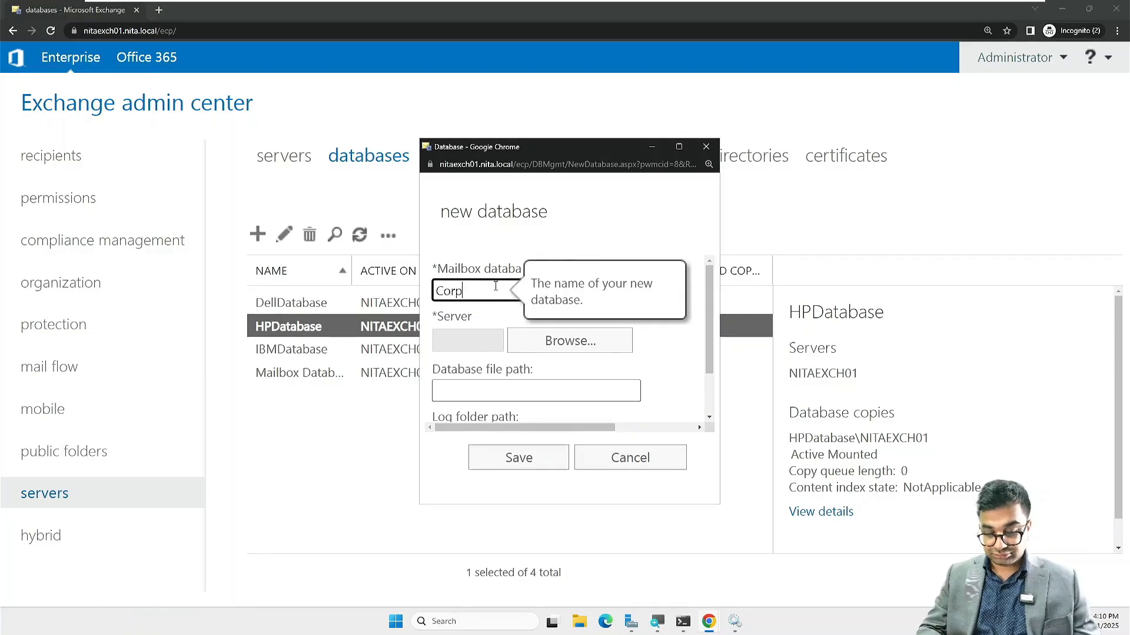
text(orateDatabase)
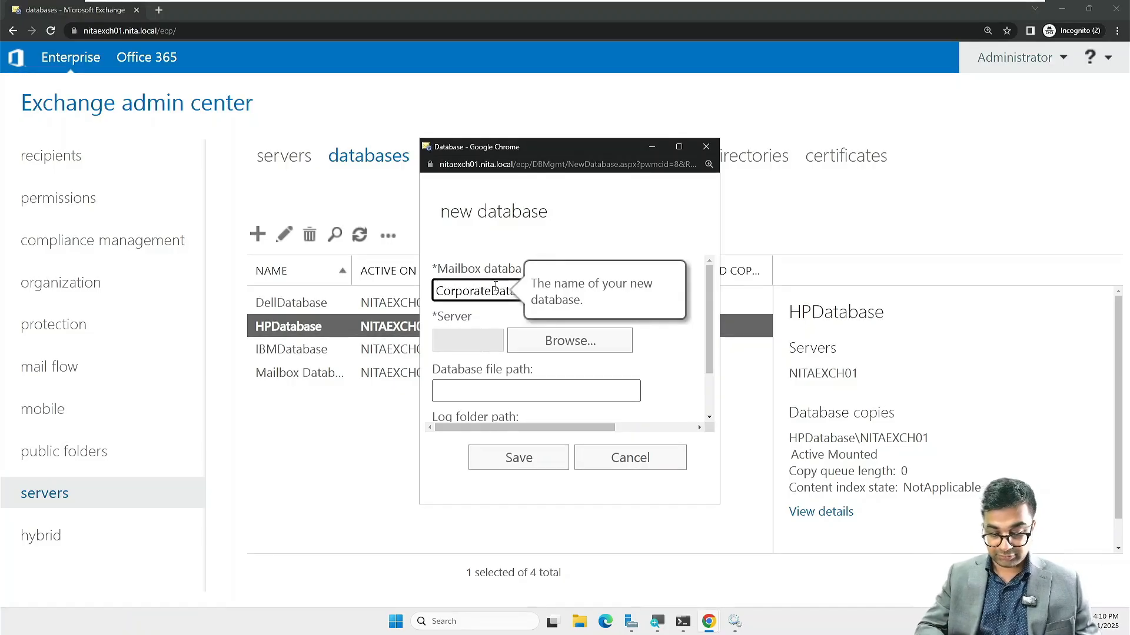
click(524, 337)
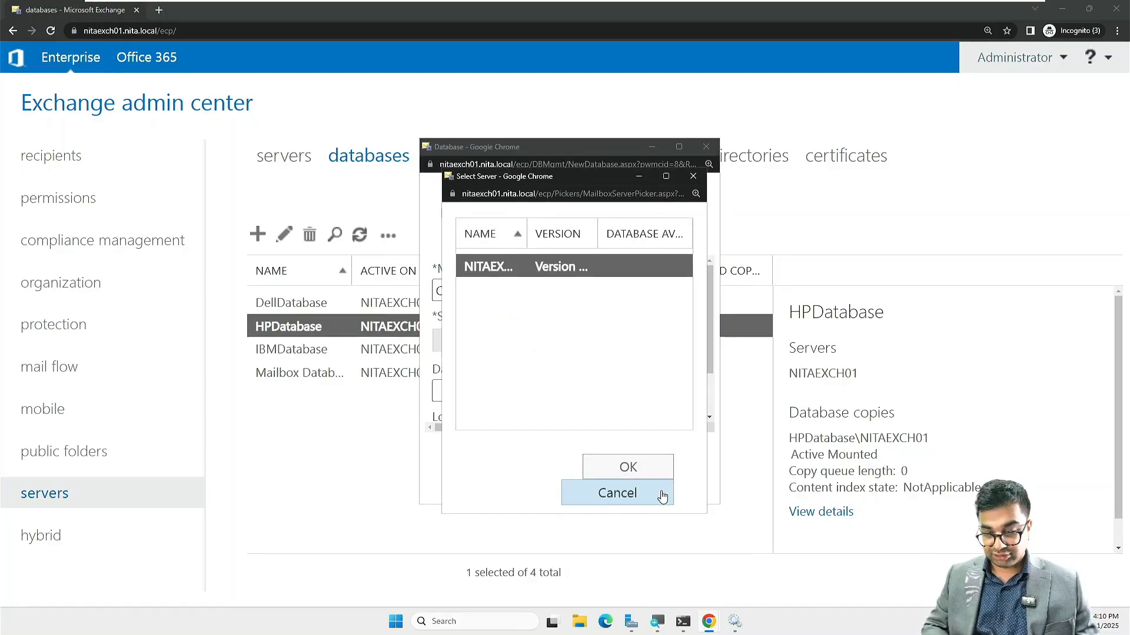
click(642, 468)
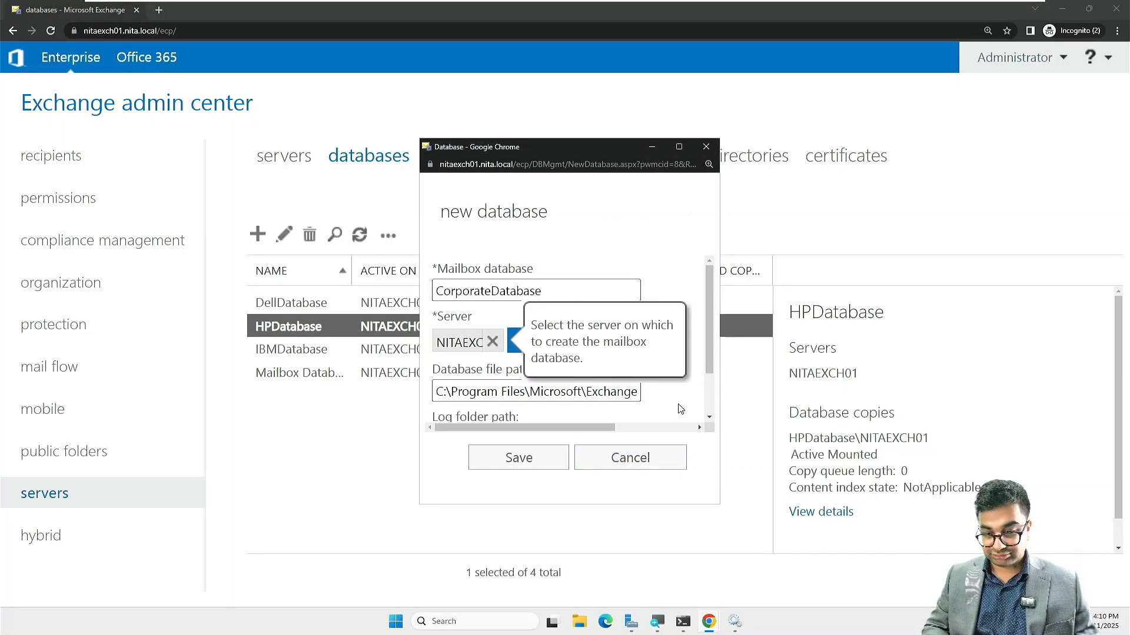
scroll(709, 417, down, 2)
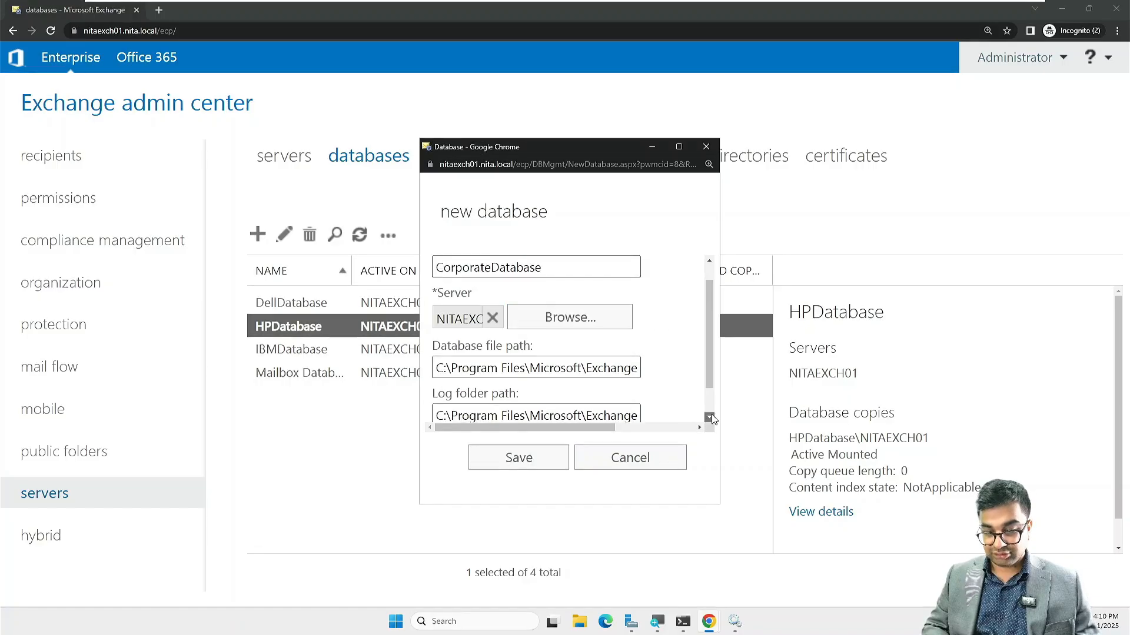
click(519, 459)
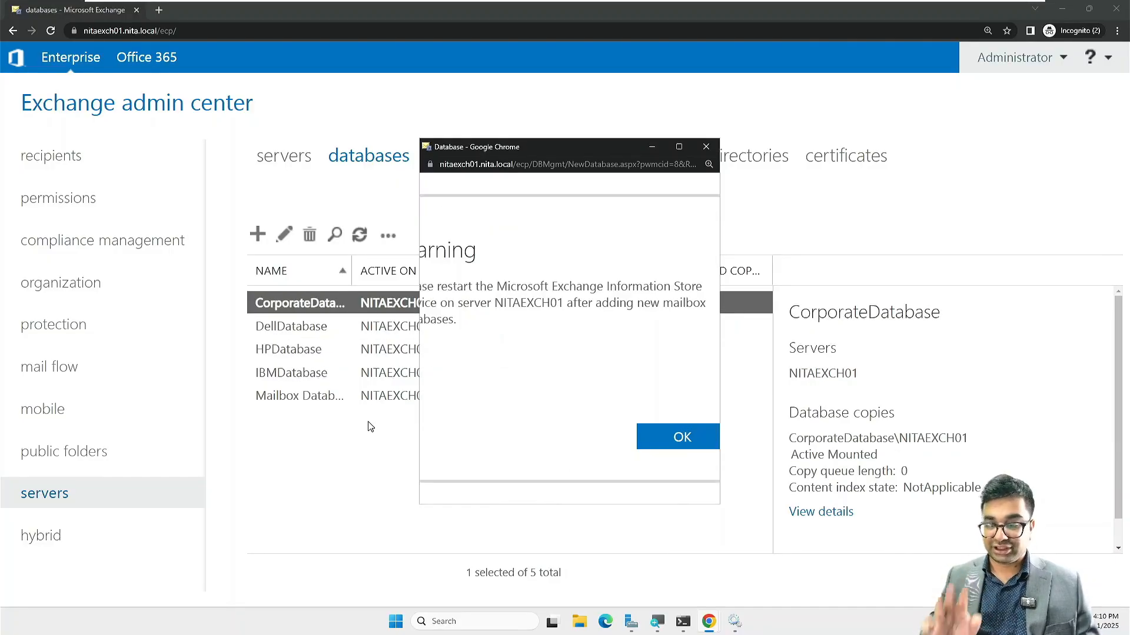
click(669, 446)
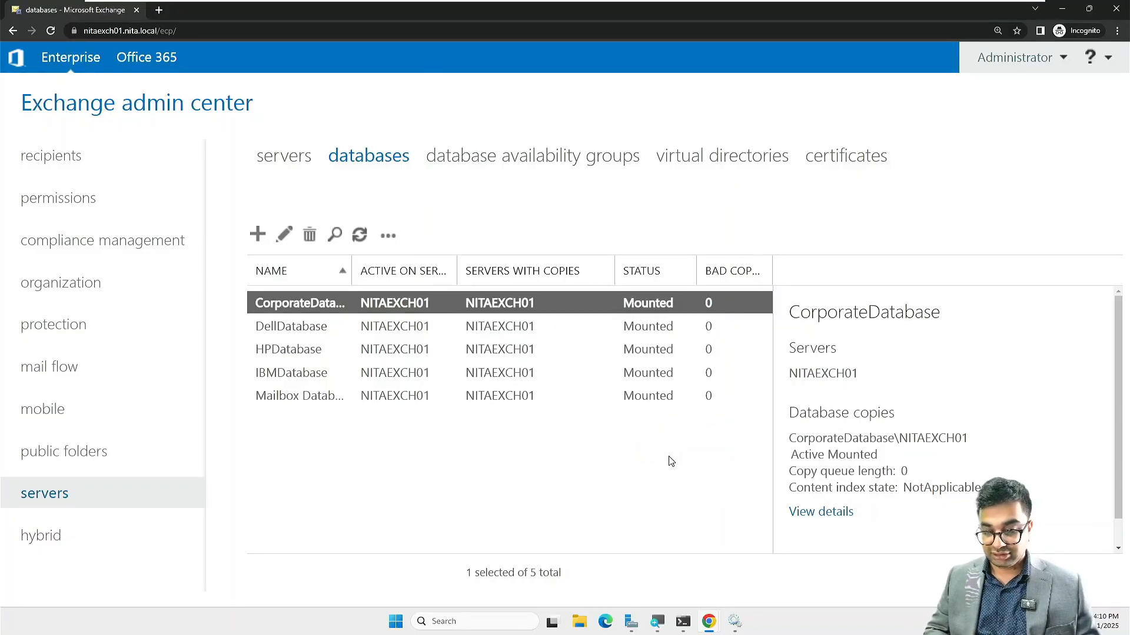
Step: Restart the Microsoft Exchange Information Store service again in the Services window
click(735, 624)
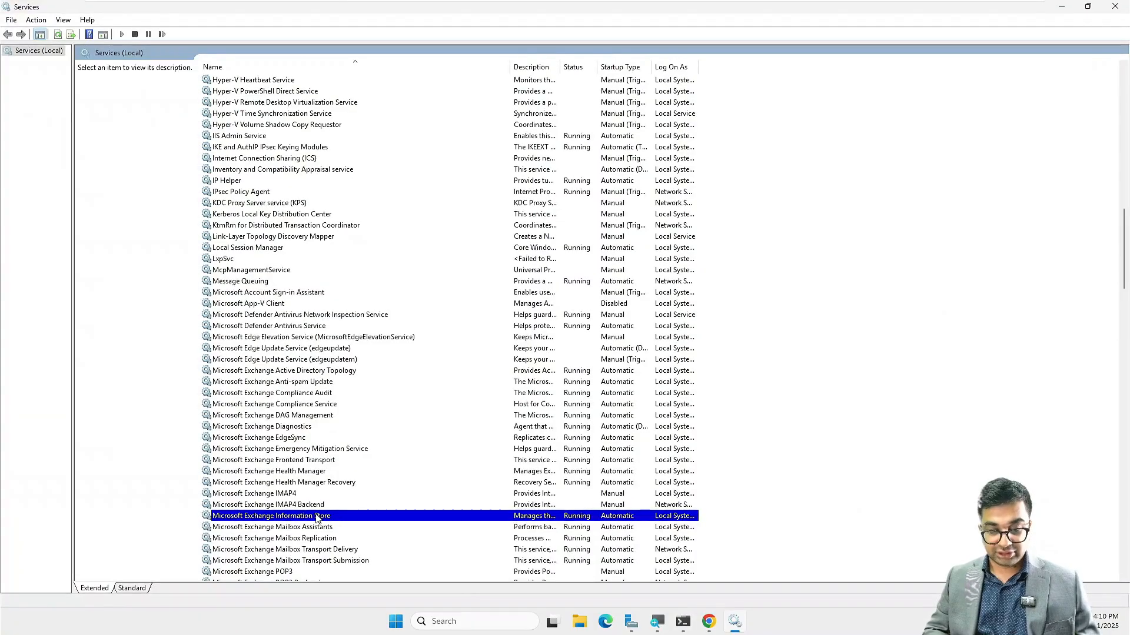
right_click(317, 518)
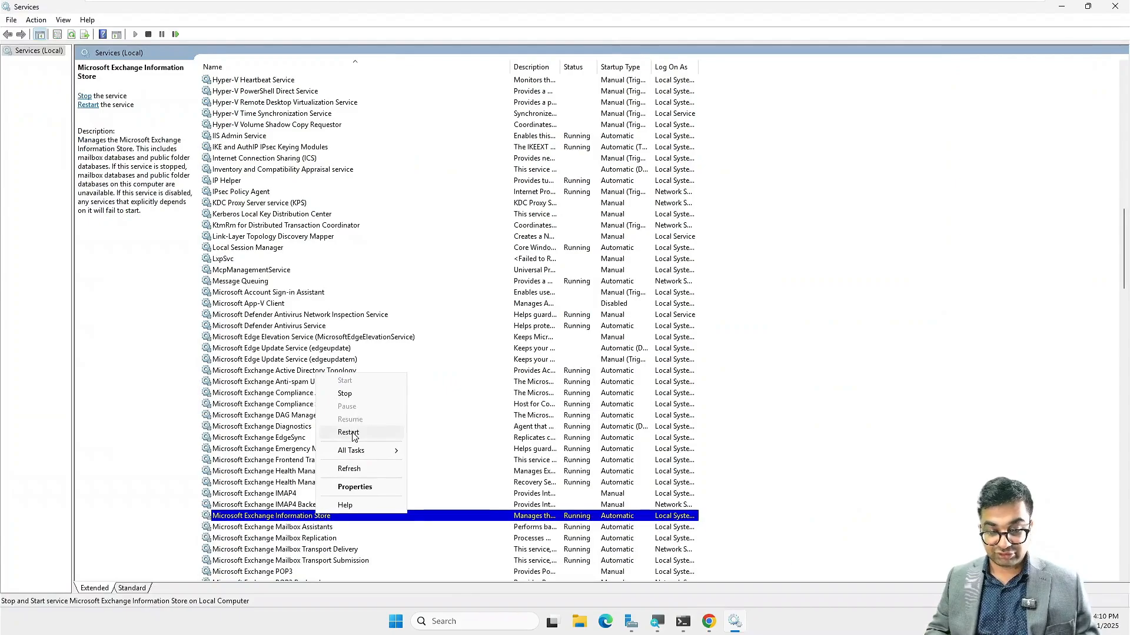
click(348, 433)
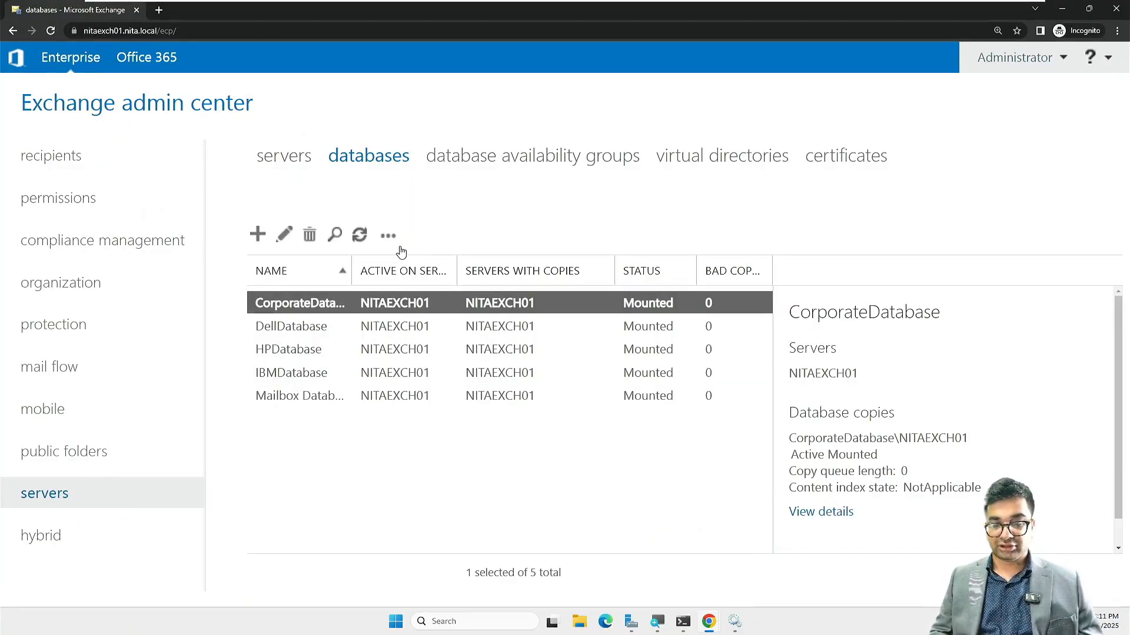
Step: Start a new user mailbox for a new user and enter their first and last name
click(55, 169)
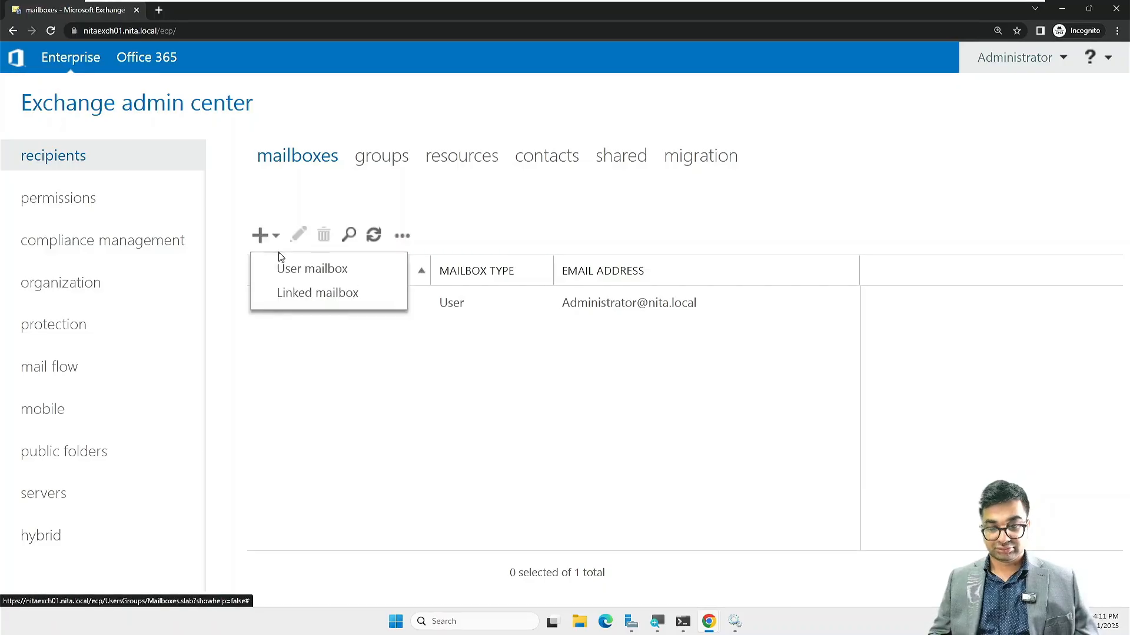
click(287, 270)
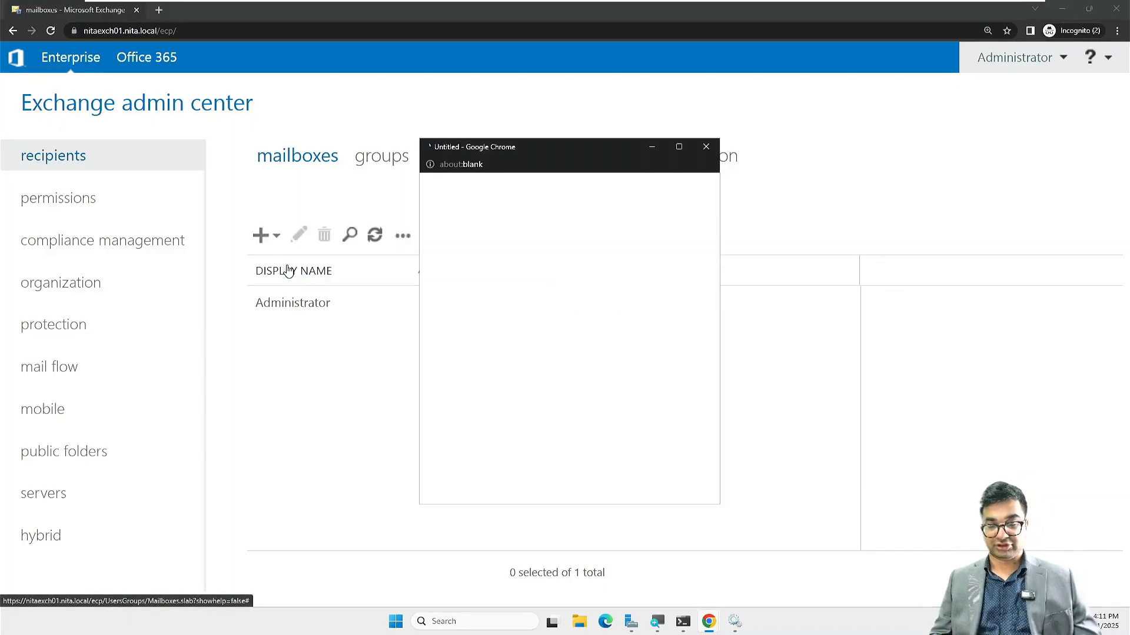
click(678, 147)
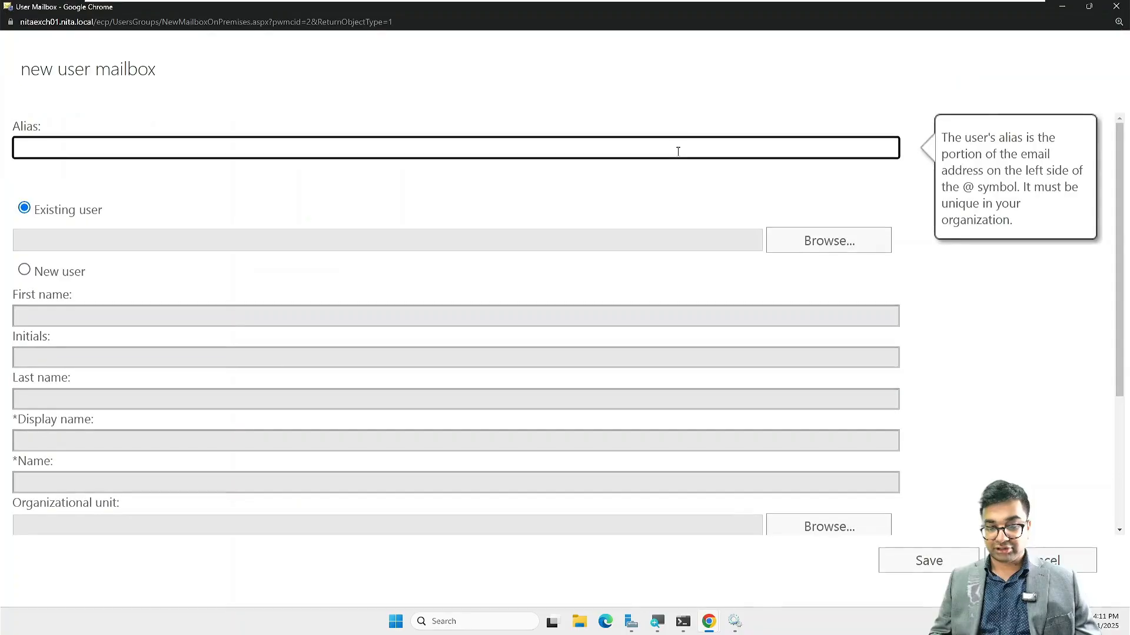
click(52, 273)
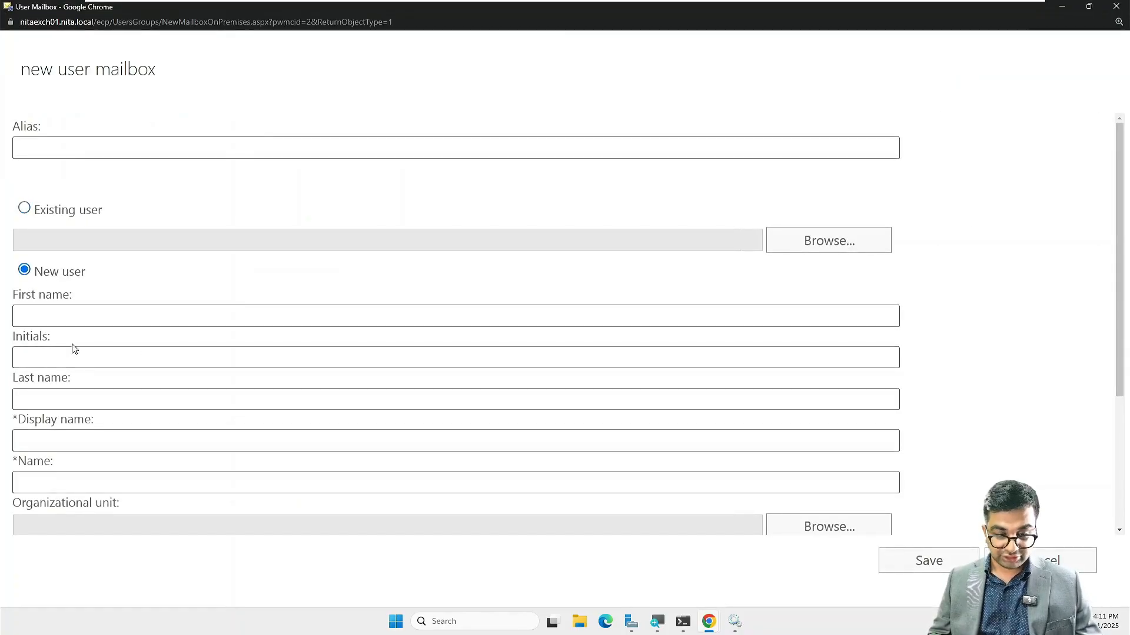
click(70, 316)
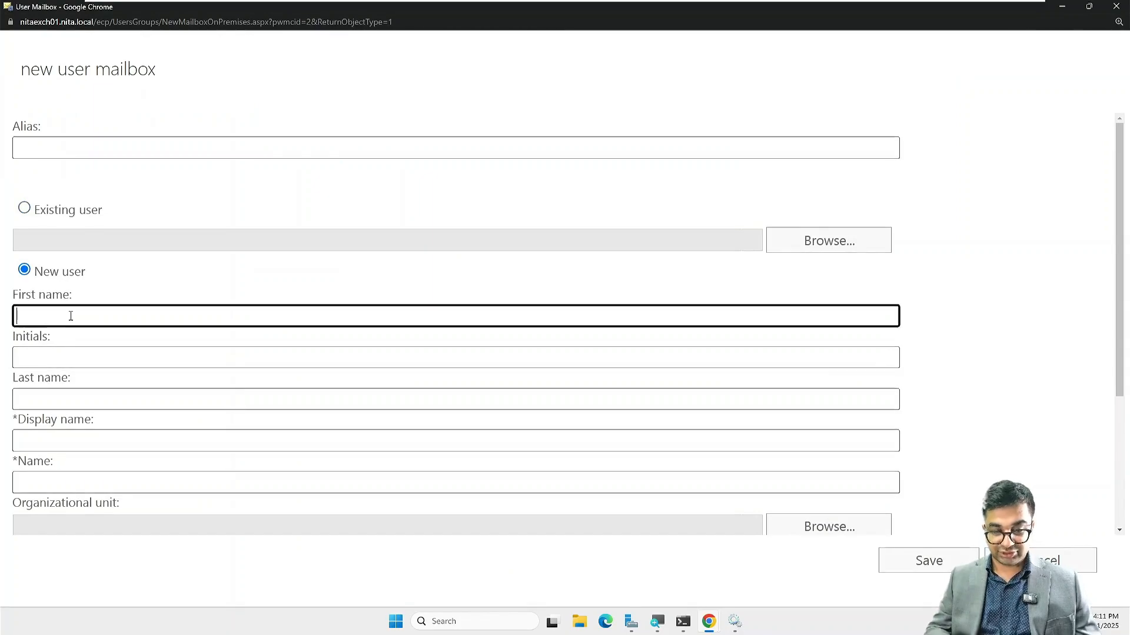
text(Jim)
key(Tab)
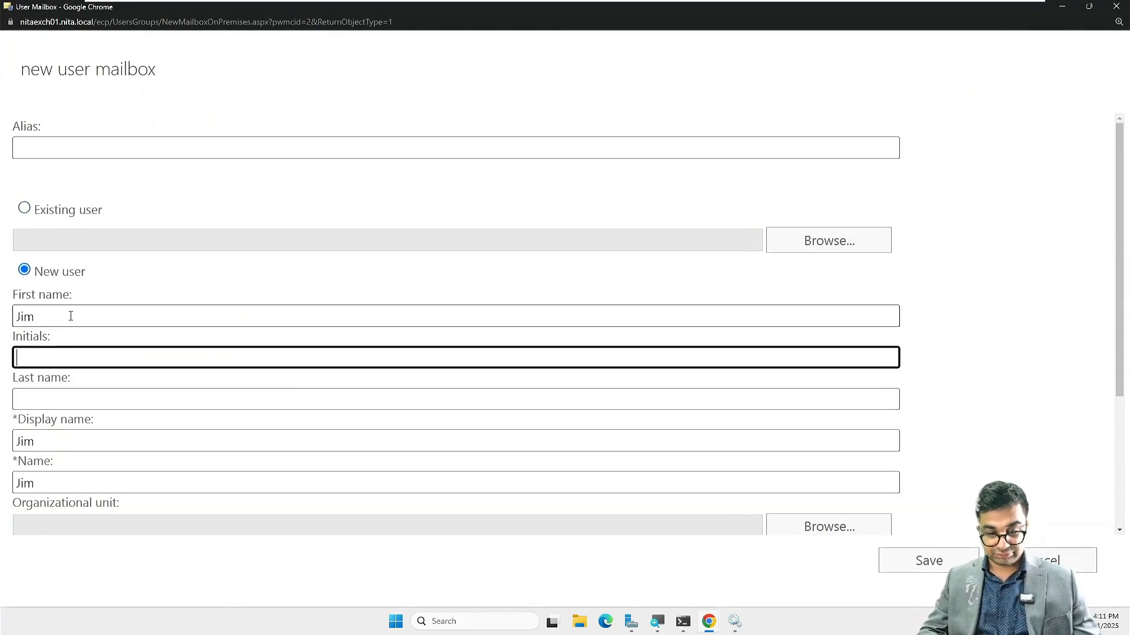
key(Tab)
text(Ro)
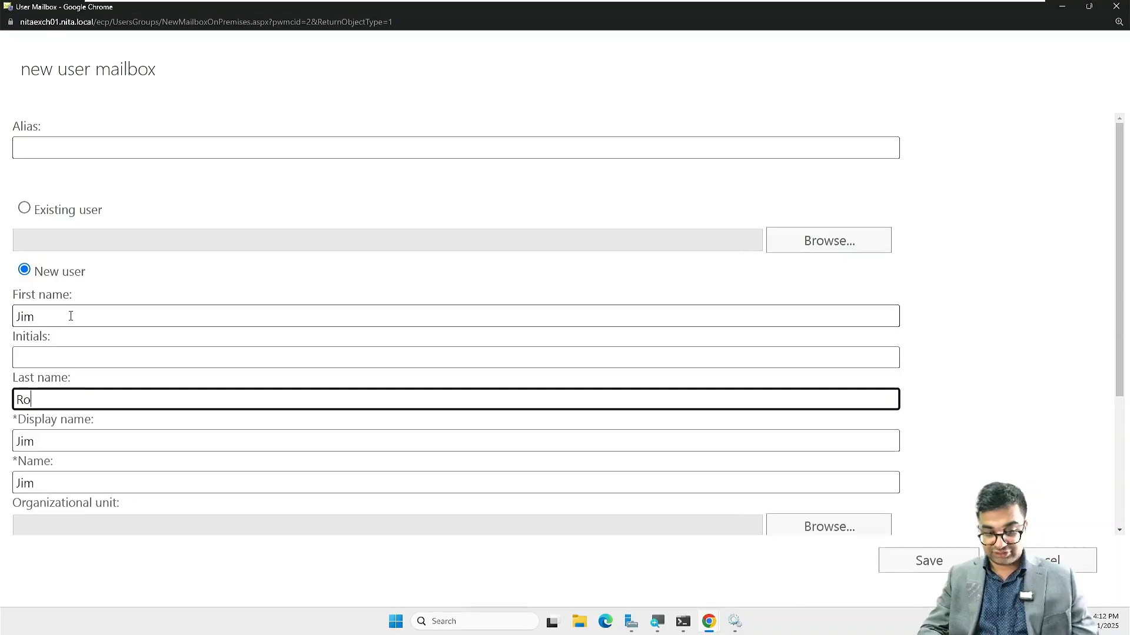
text(hn)
key(Tab)
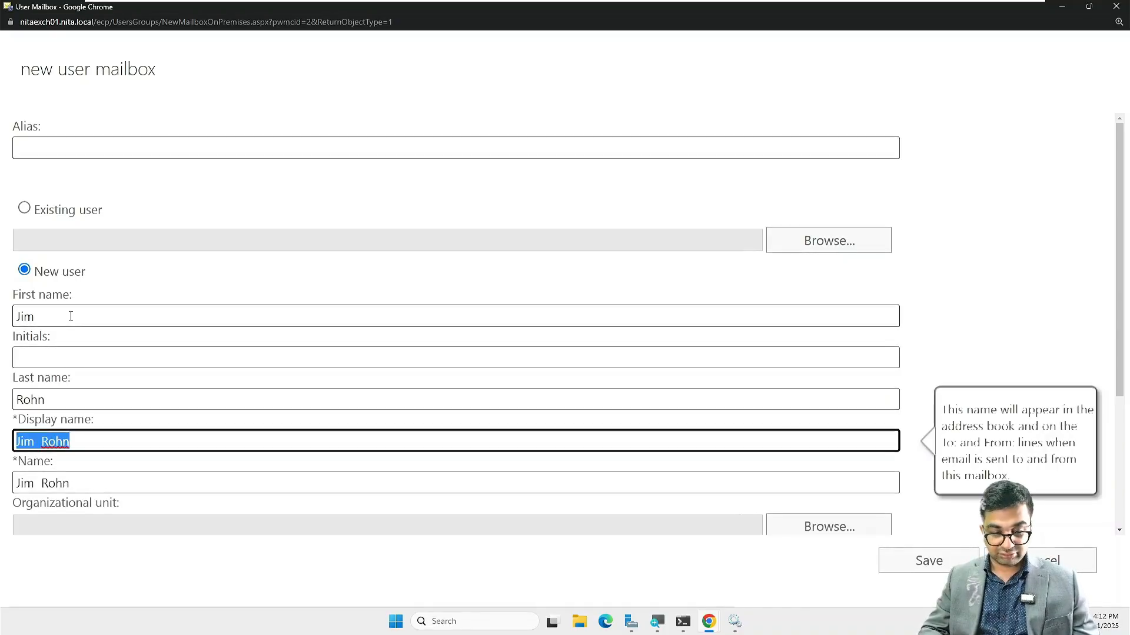
Step: Set the user's organizational unit to NITA.local/Corporate/IBM
scroll(70, 316, down, 2)
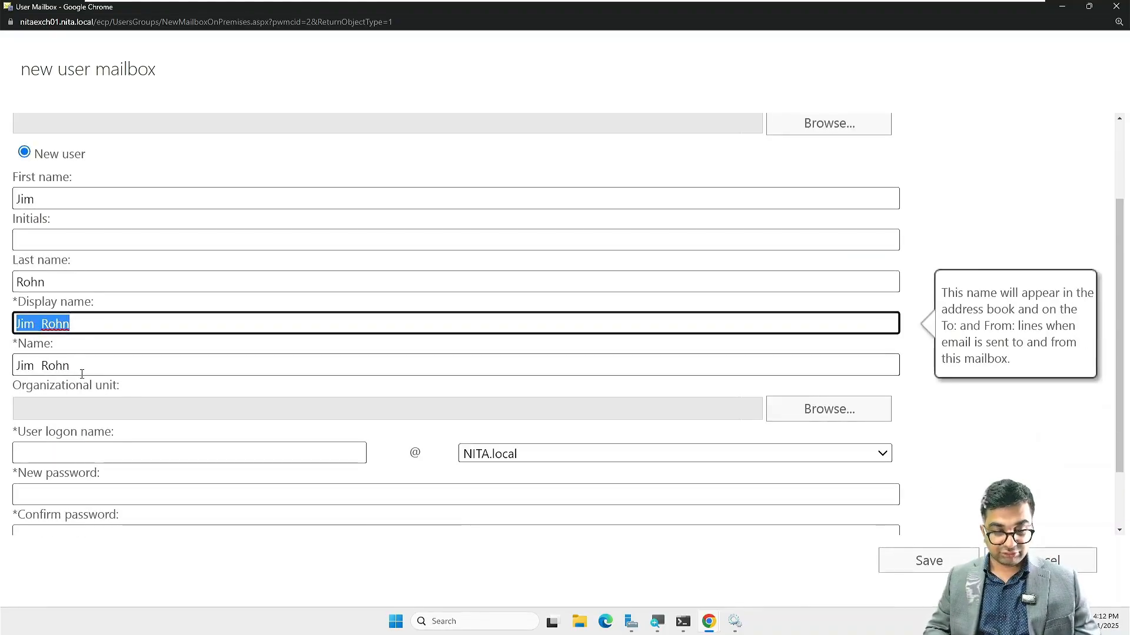
click(868, 412)
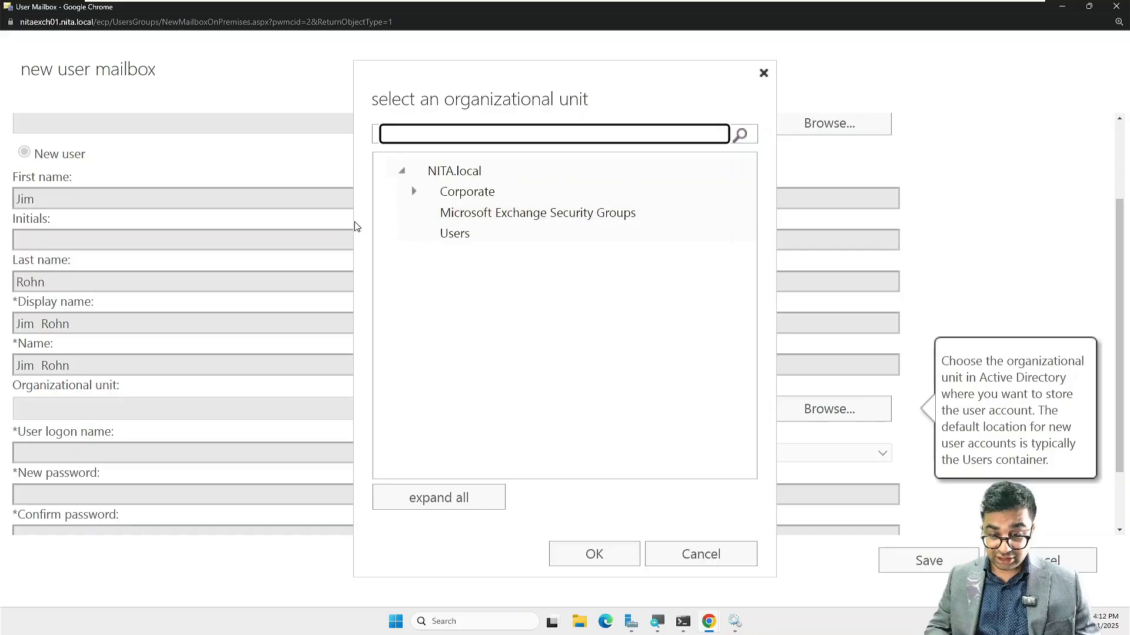
click(414, 191)
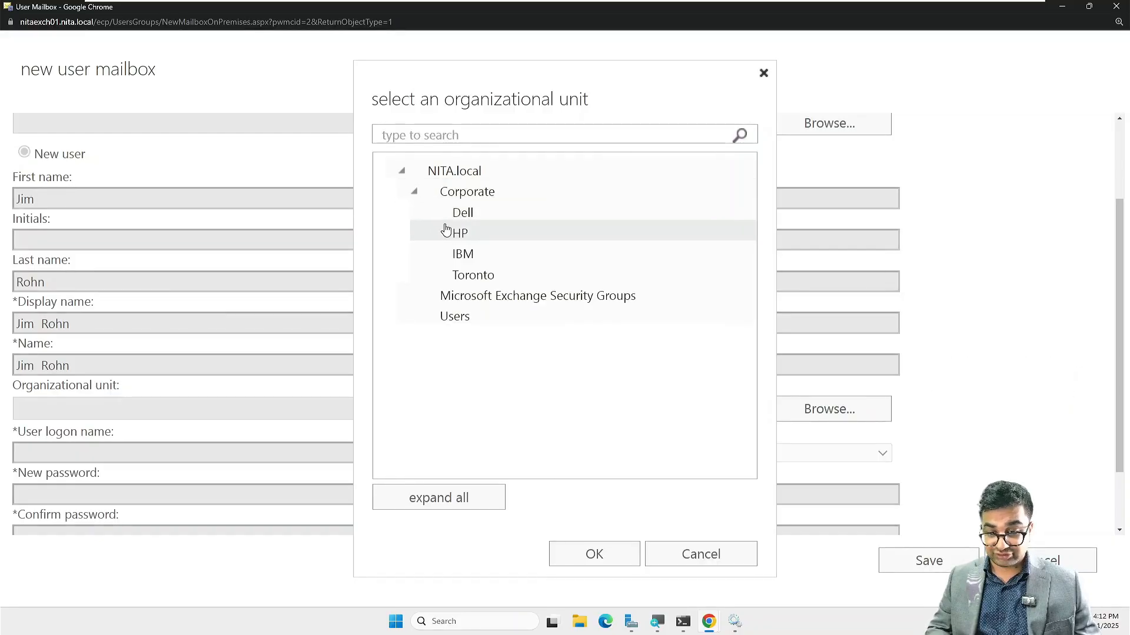
click(459, 255)
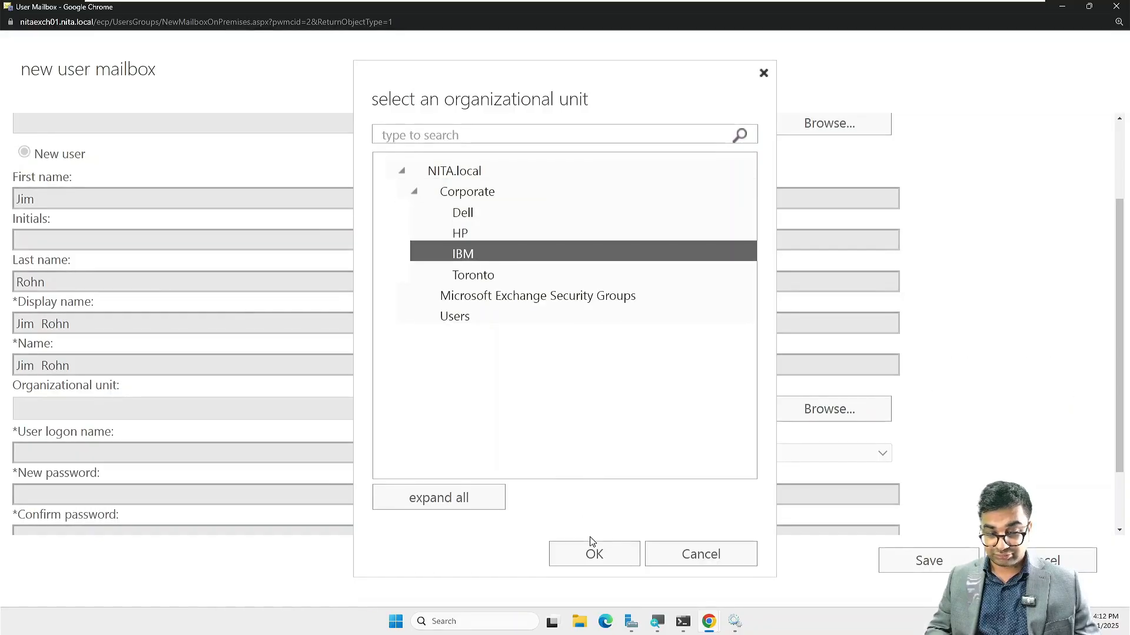
click(595, 551)
Step: Enter the user's logon name and type the account password twice
scroll(164, 247, down, 2)
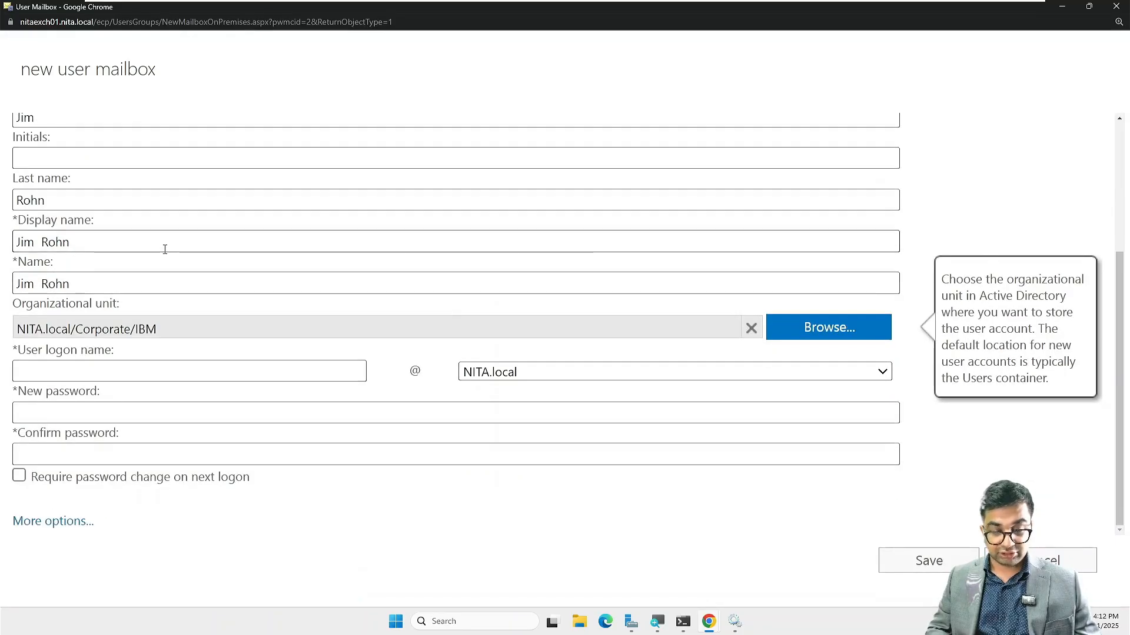
click(82, 364)
text(j)
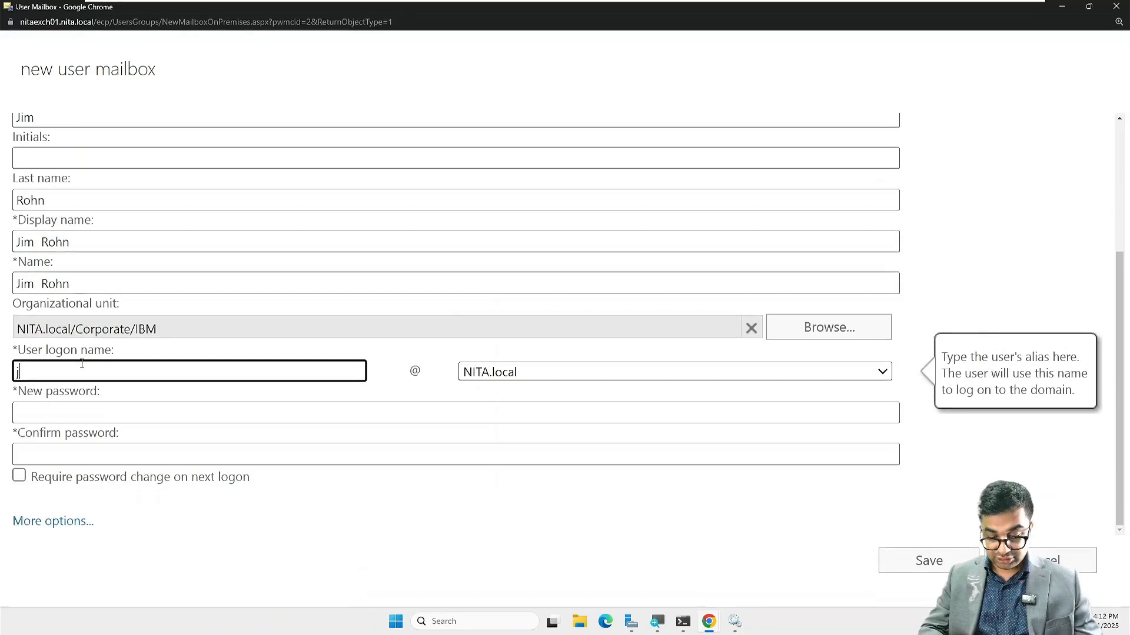
text(rohn)
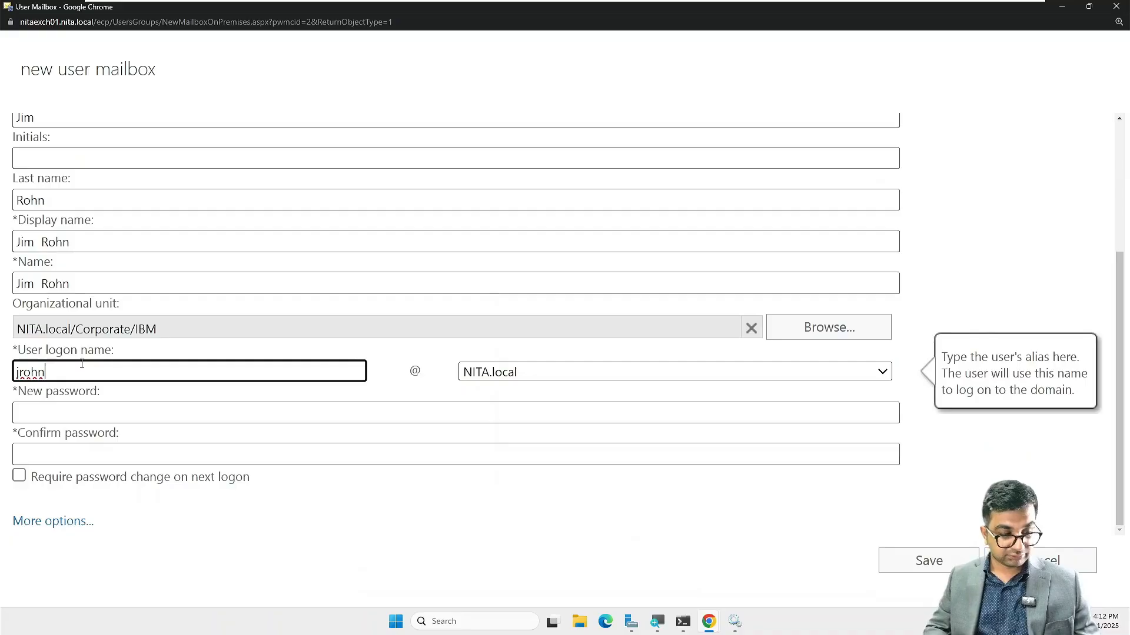
click(26, 410)
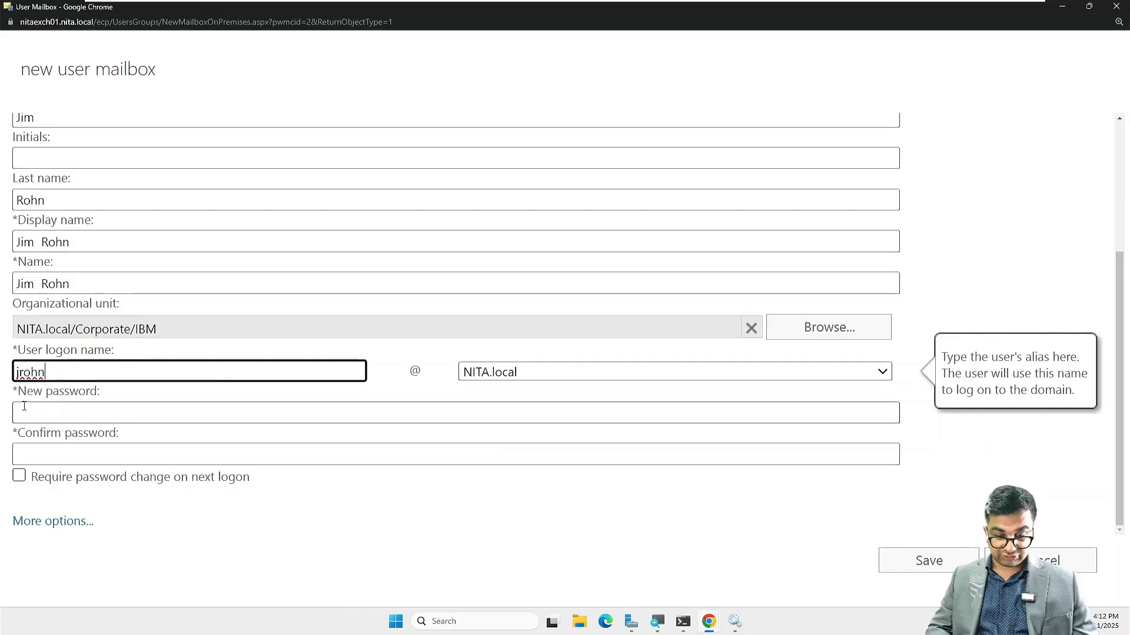
text(P@••••)
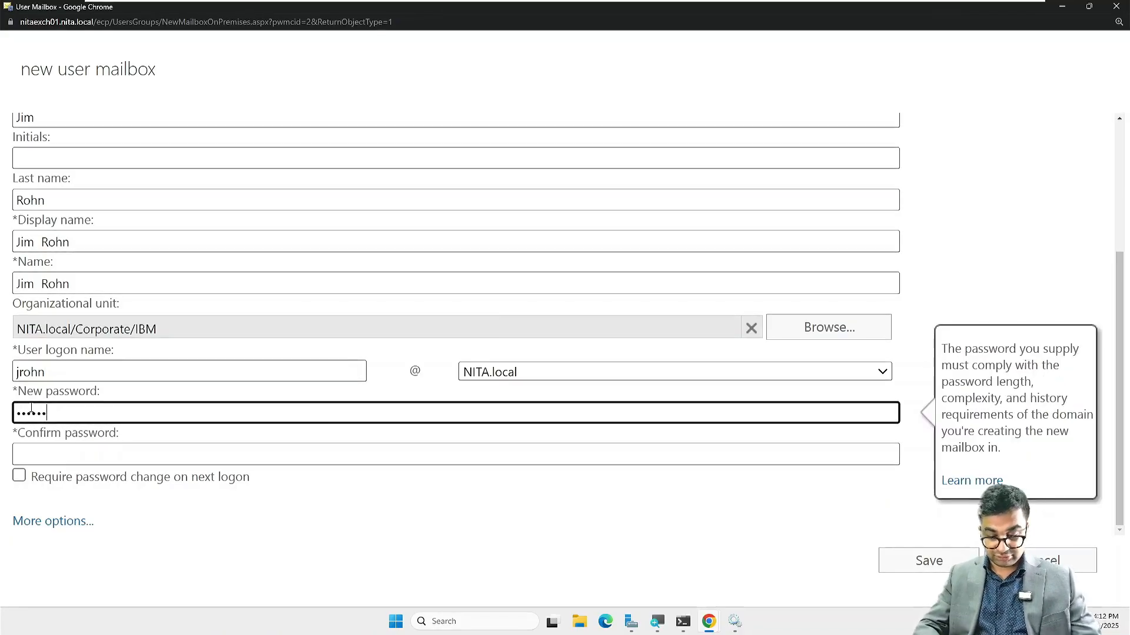
text(••••••)
key(Tab)
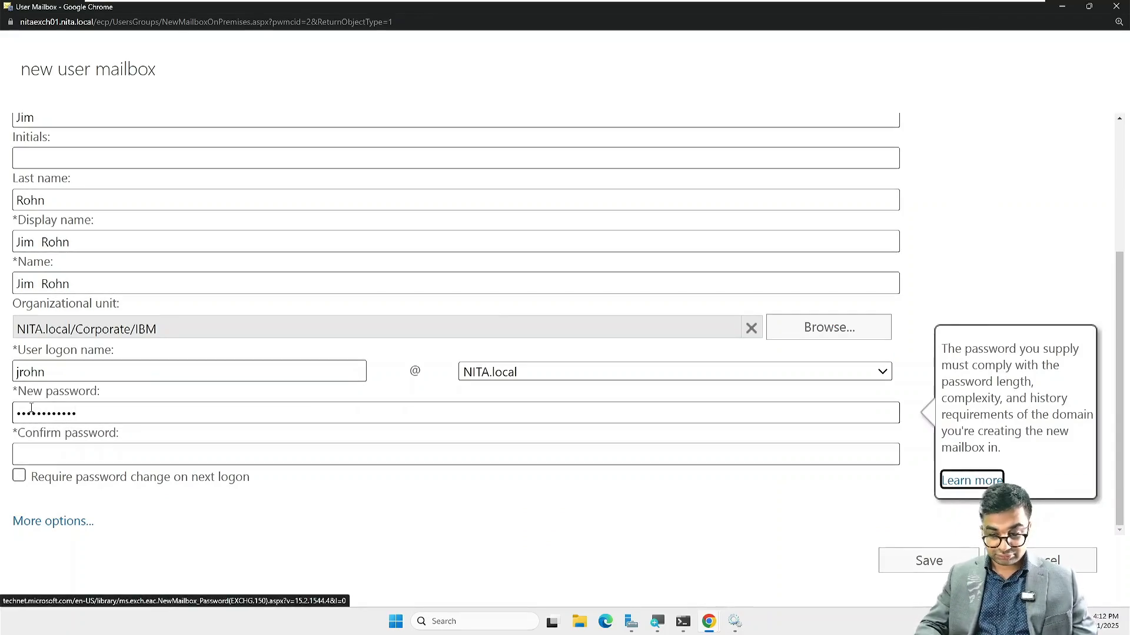
key(Tab)
text(•••••)
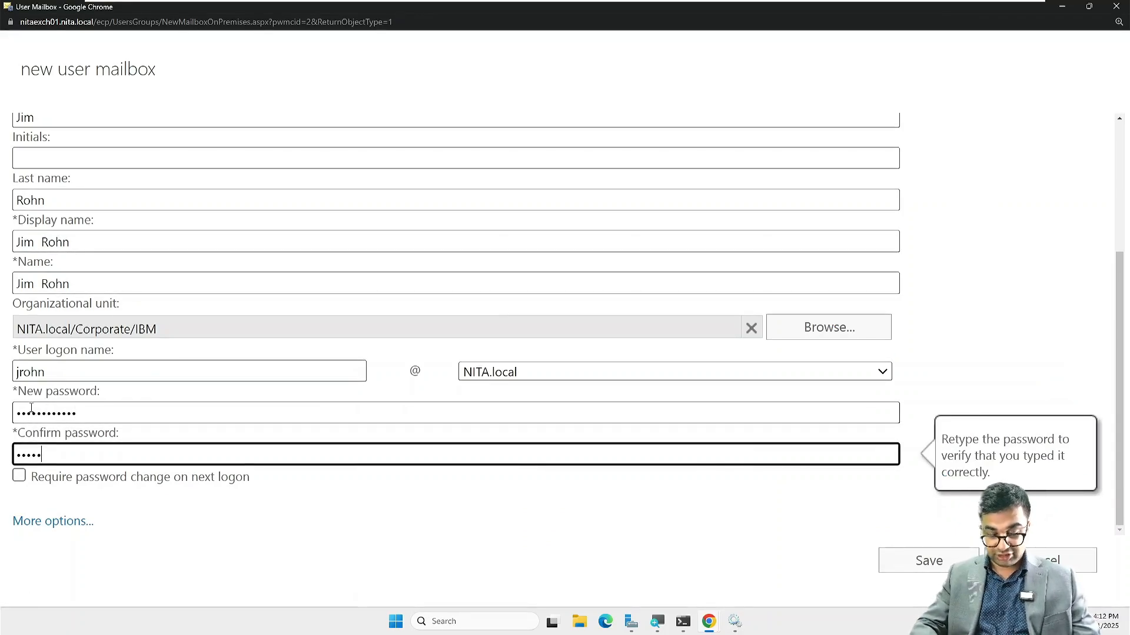
text(•••••••)
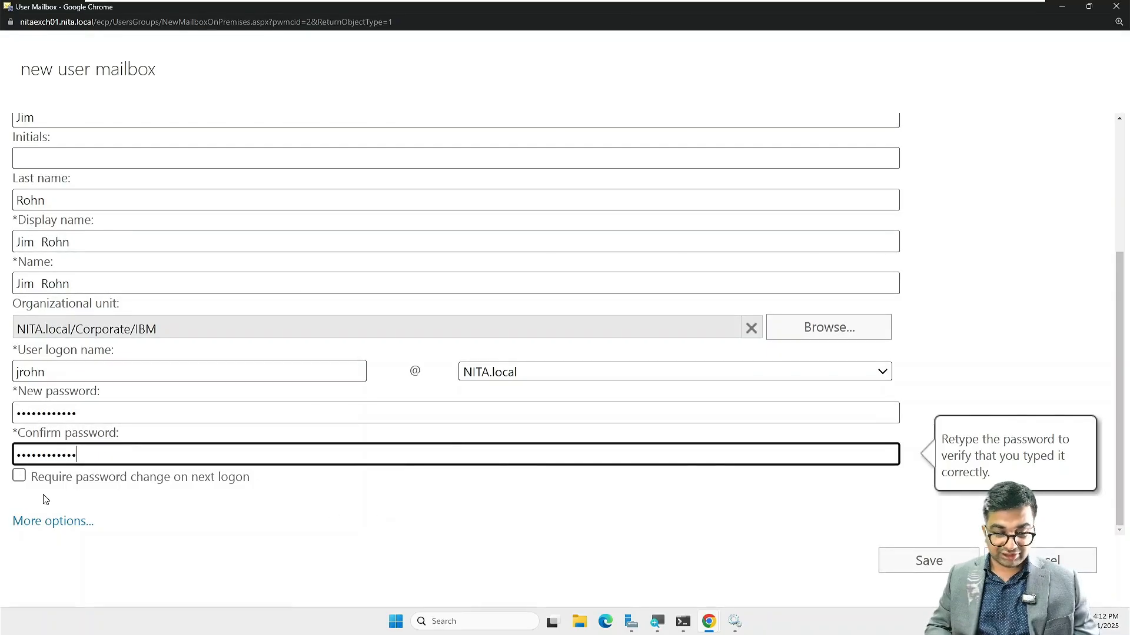
Step: Save the new user mailbox and select it in the mailbox list to view its details
click(936, 563)
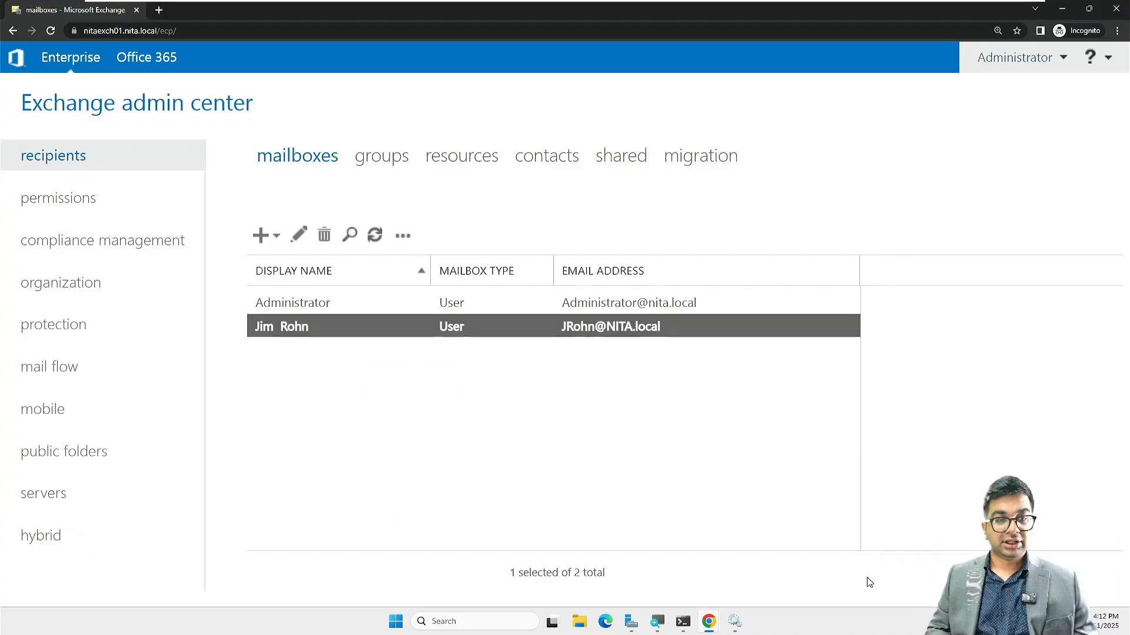
click(512, 481)
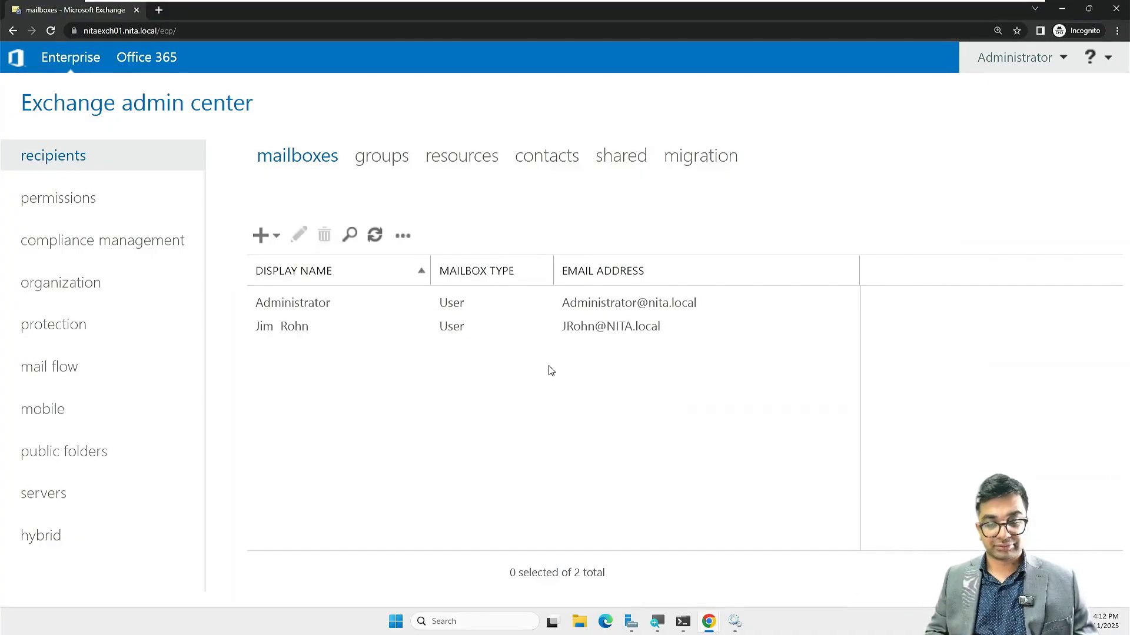
click(573, 328)
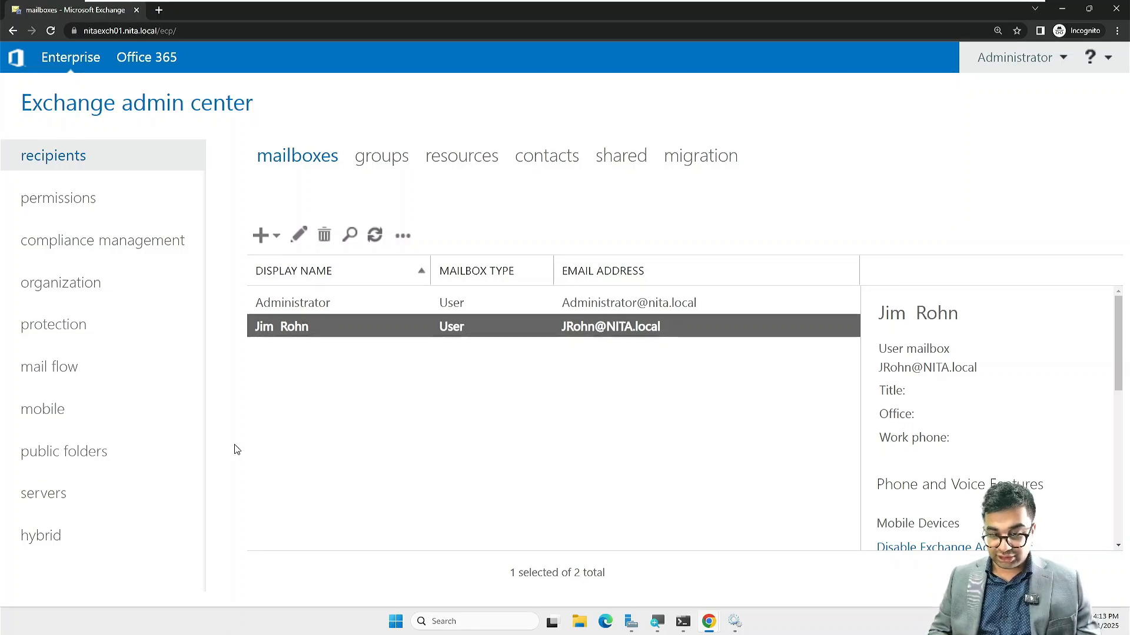
click(262, 235)
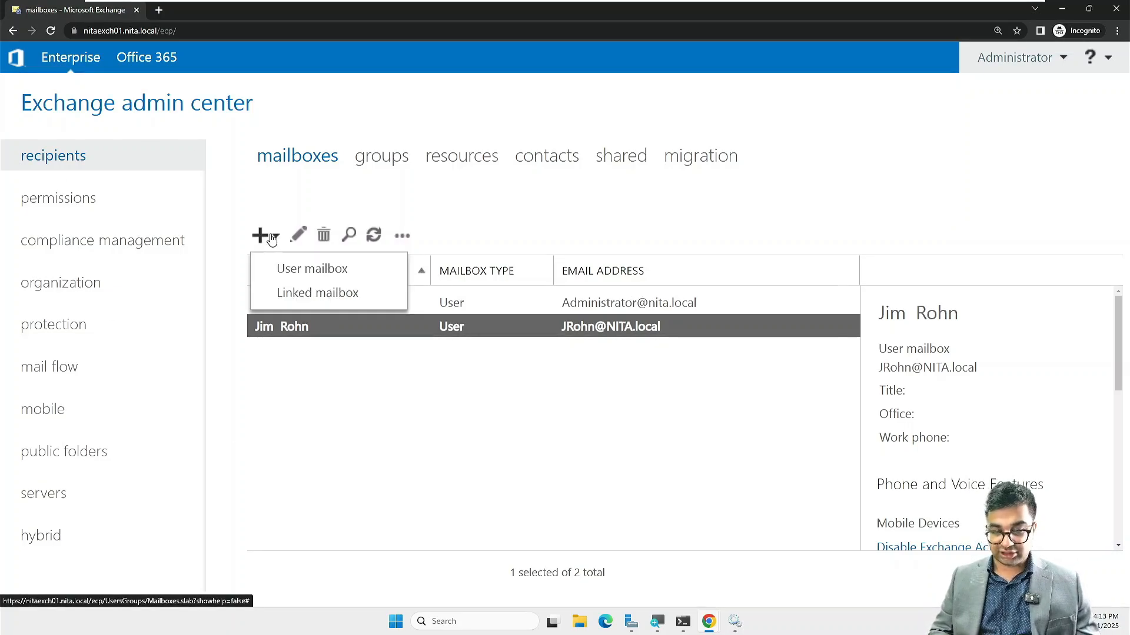
Step: Start another new user mailbox and enter the user's first and last name
click(294, 270)
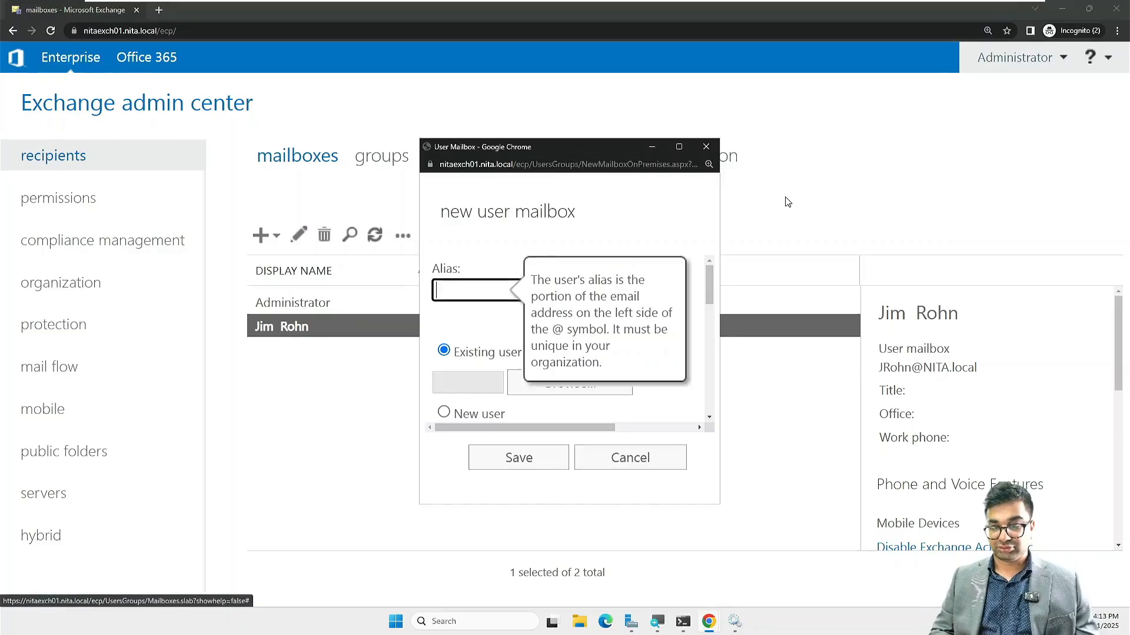
click(678, 147)
click(24, 270)
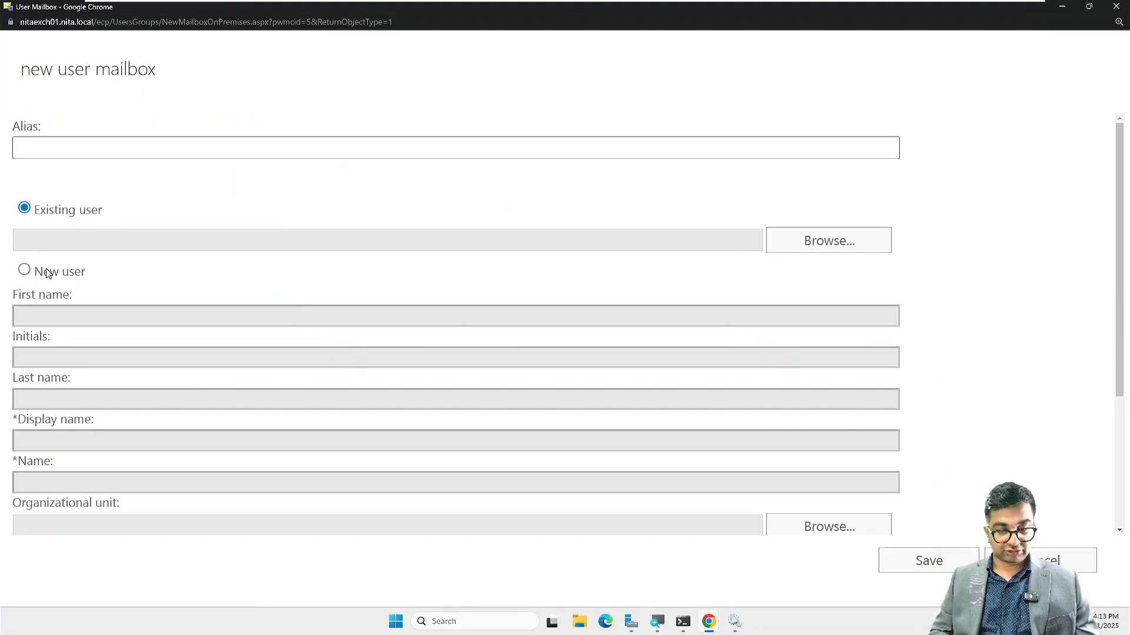
click(59, 318)
text(Chris)
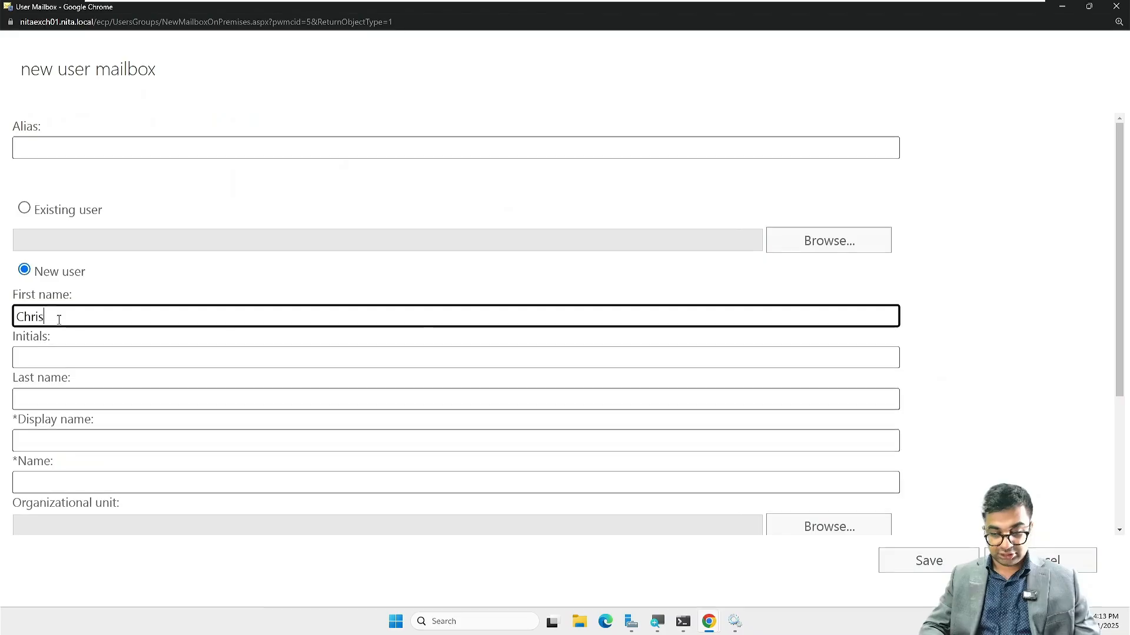
key(Tab)
key(Tab)
text(Broi)
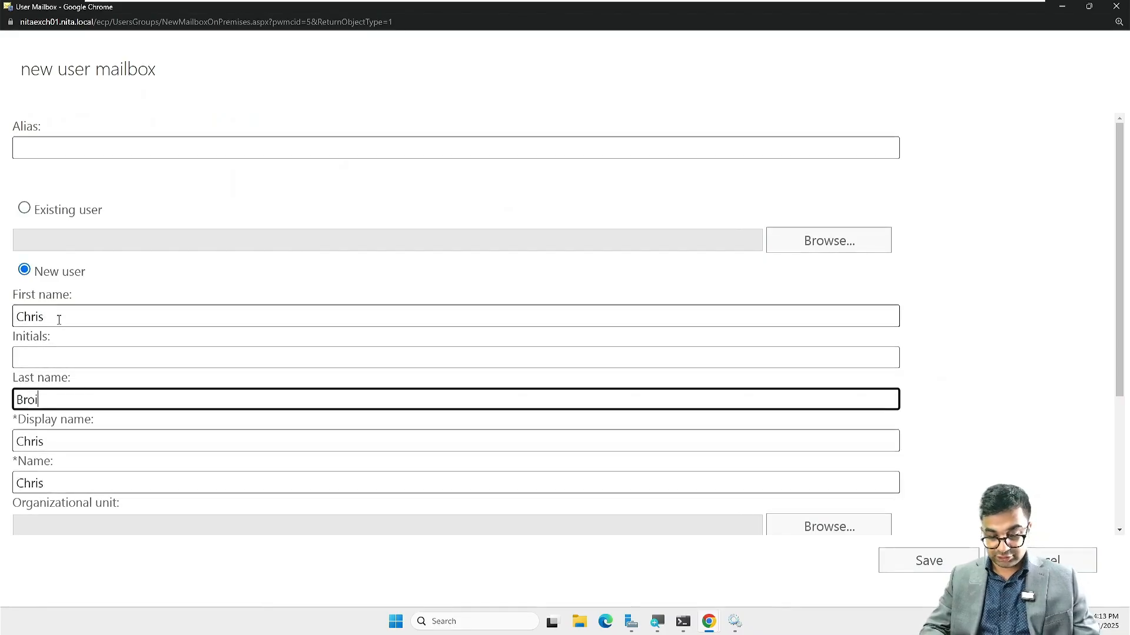
key(BackSpace)
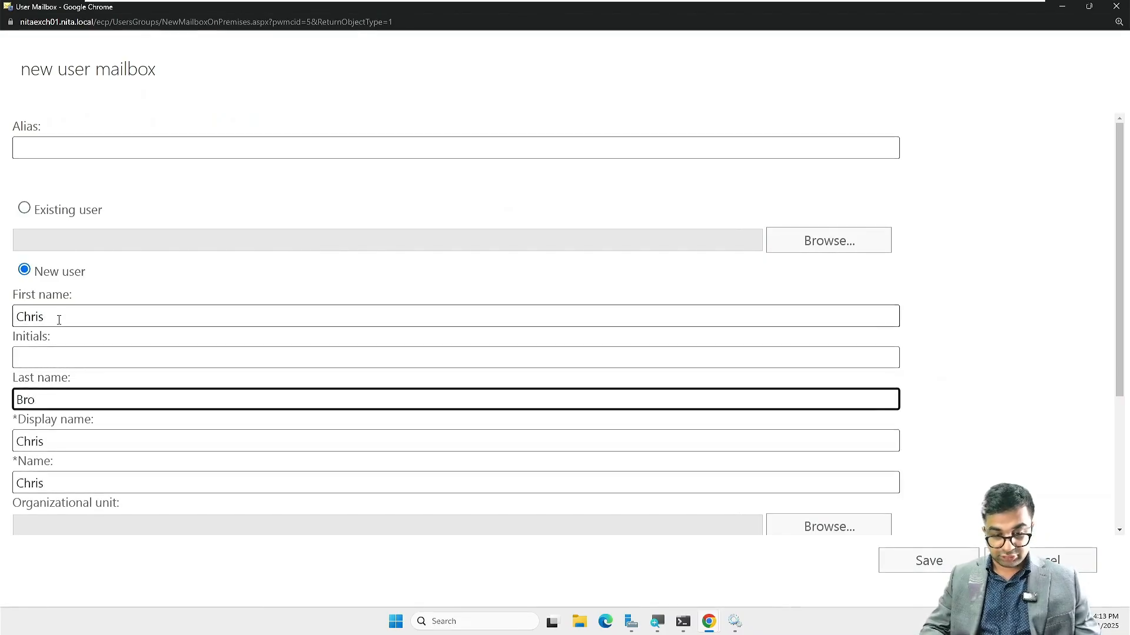
text(wn)
key(Tab)
key(Tab)
key(Tab)
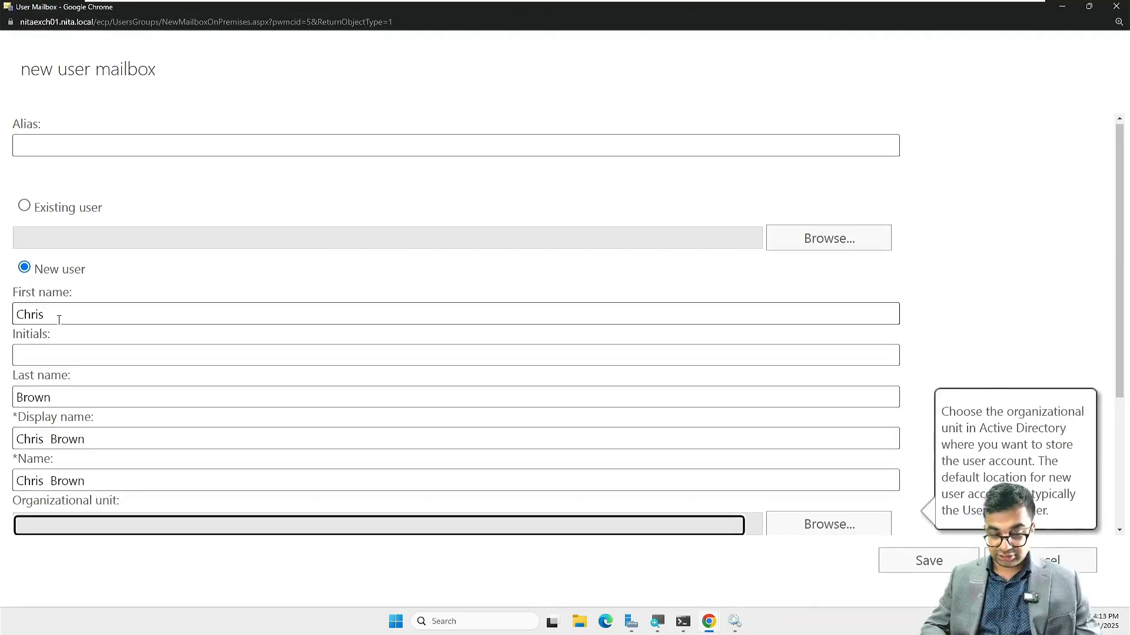
Step: Place the user in the NITA.local/Corporate/Dell organizational unit
click(853, 525)
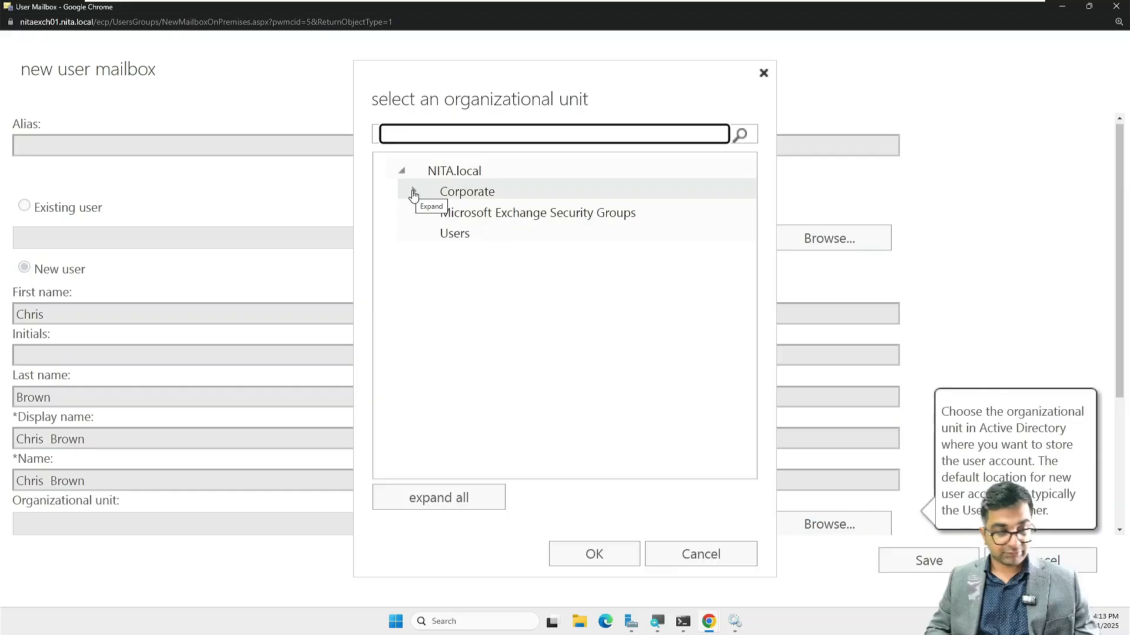
click(413, 194)
click(465, 217)
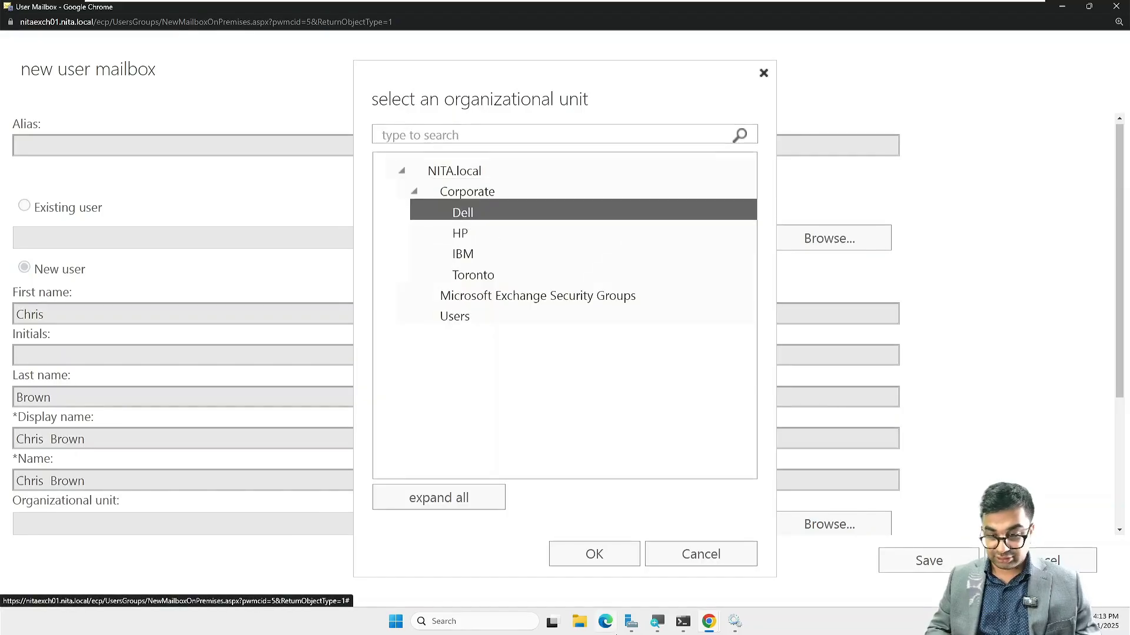
click(604, 558)
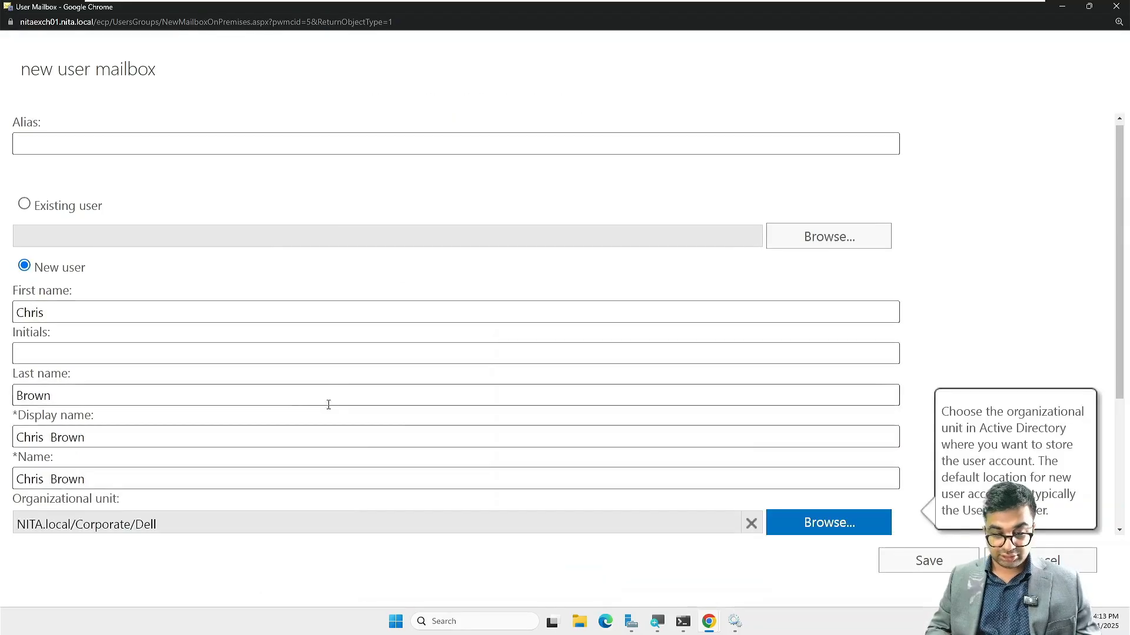
Step: Enter the user's logon name and account password, then save the mailbox
scroll(329, 405, down, 3)
click(176, 375)
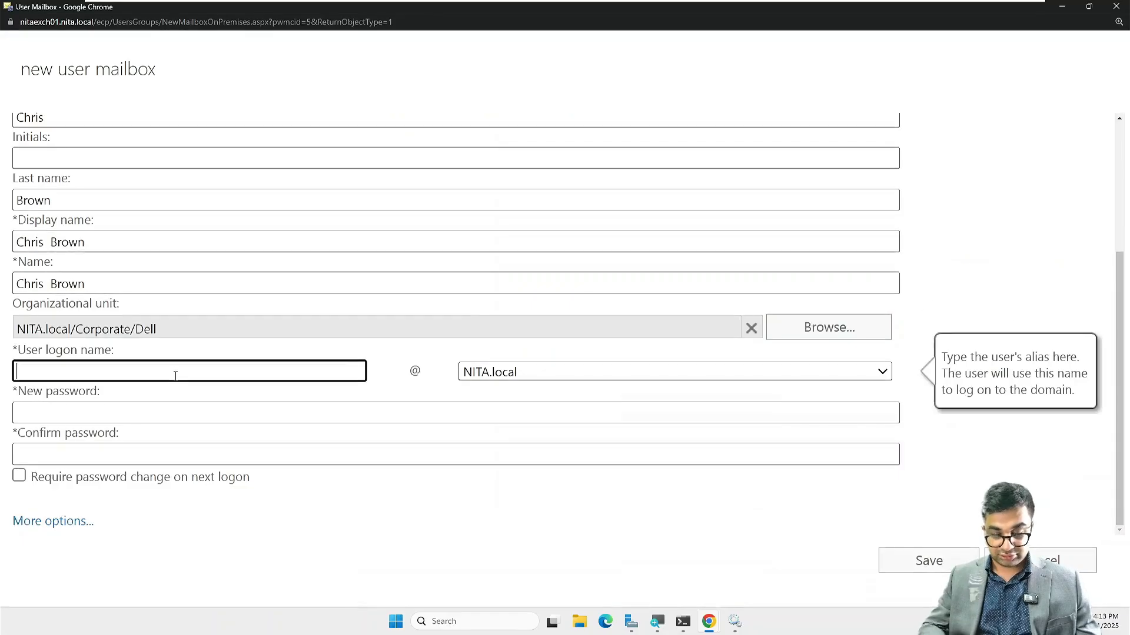
text(cbrown)
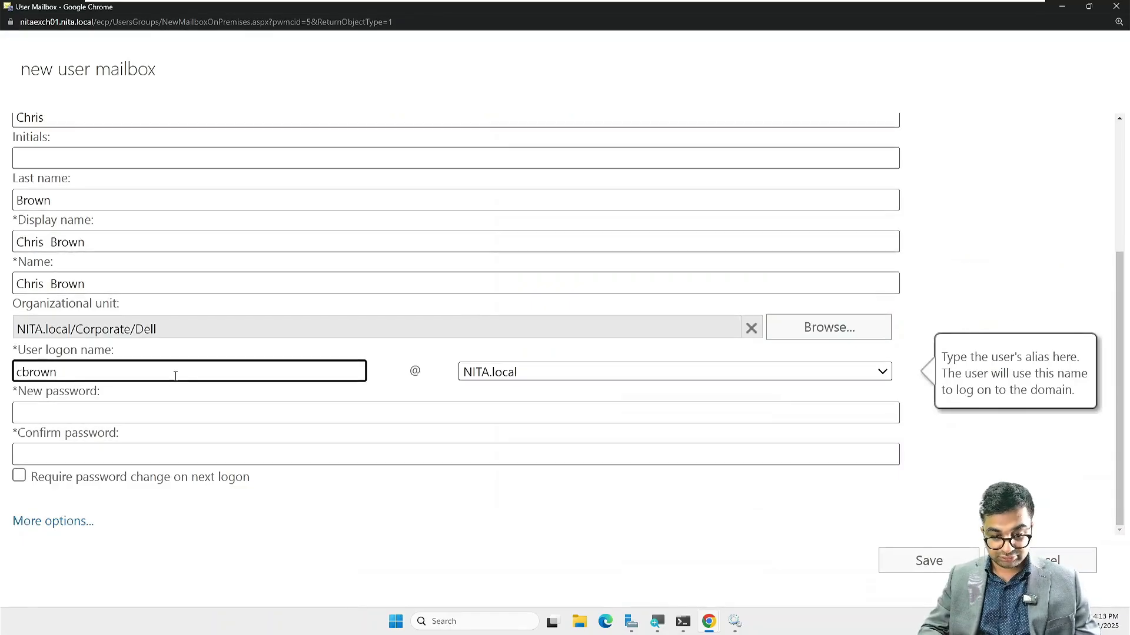
key(Tab)
key(Tab)
text(P@ssw0rd1)
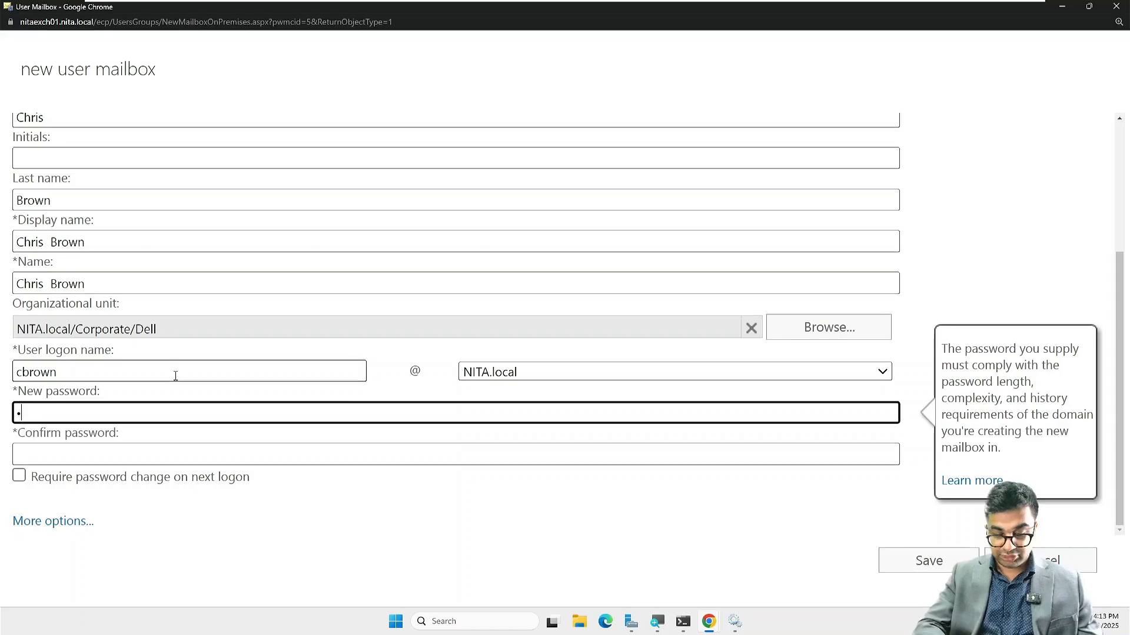
text(23!)
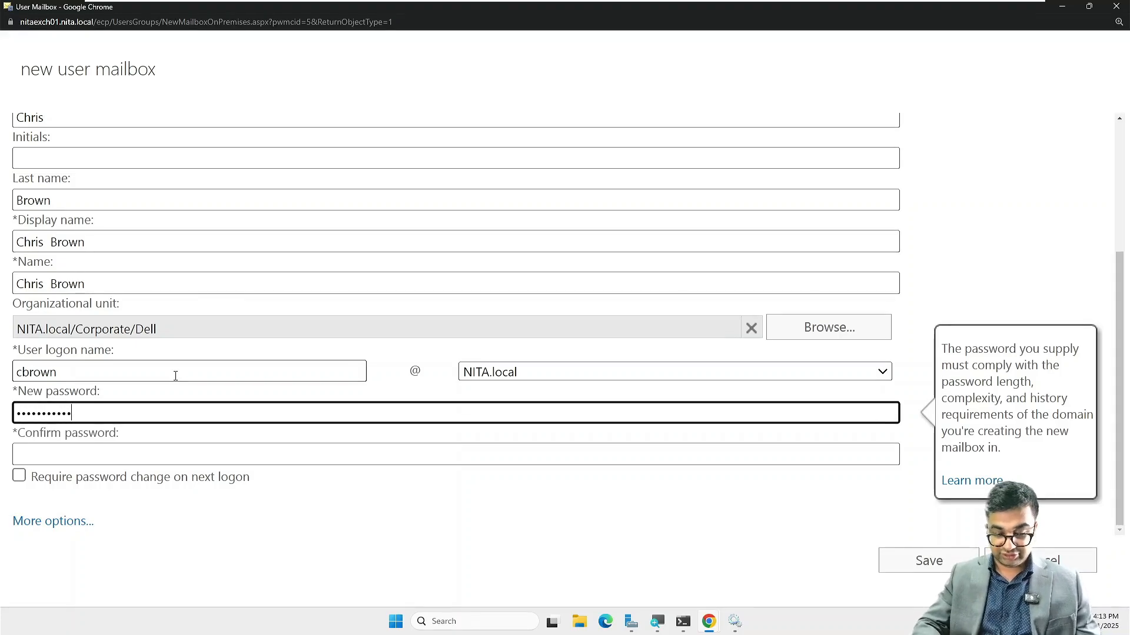
key(Tab)
key(Tab)
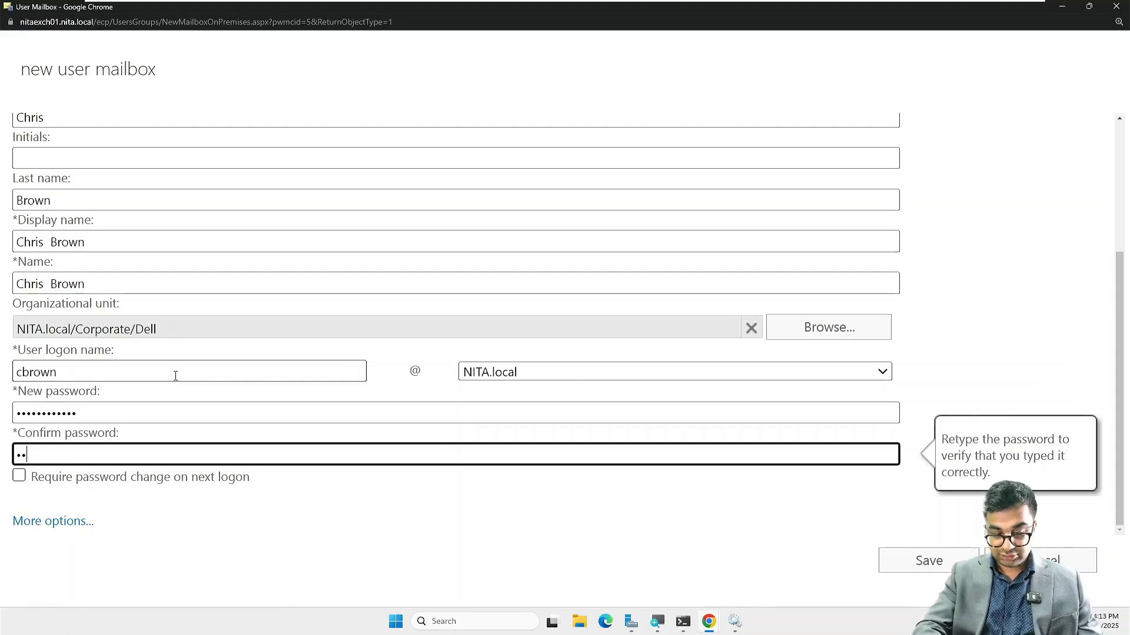
text(P@ssw0rd123!)
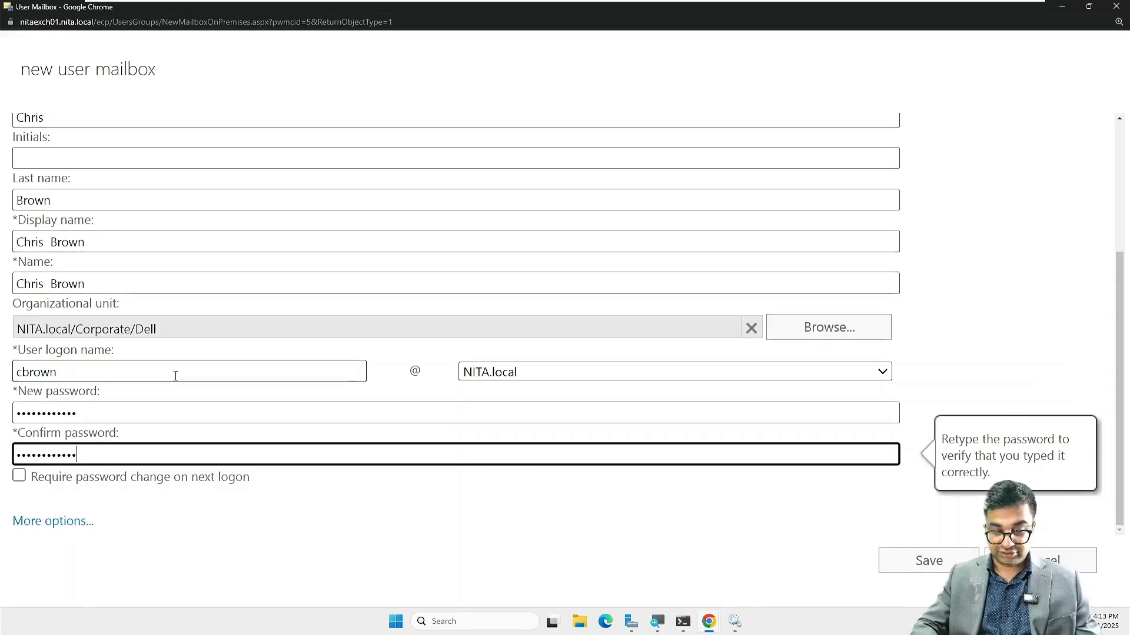
click(935, 561)
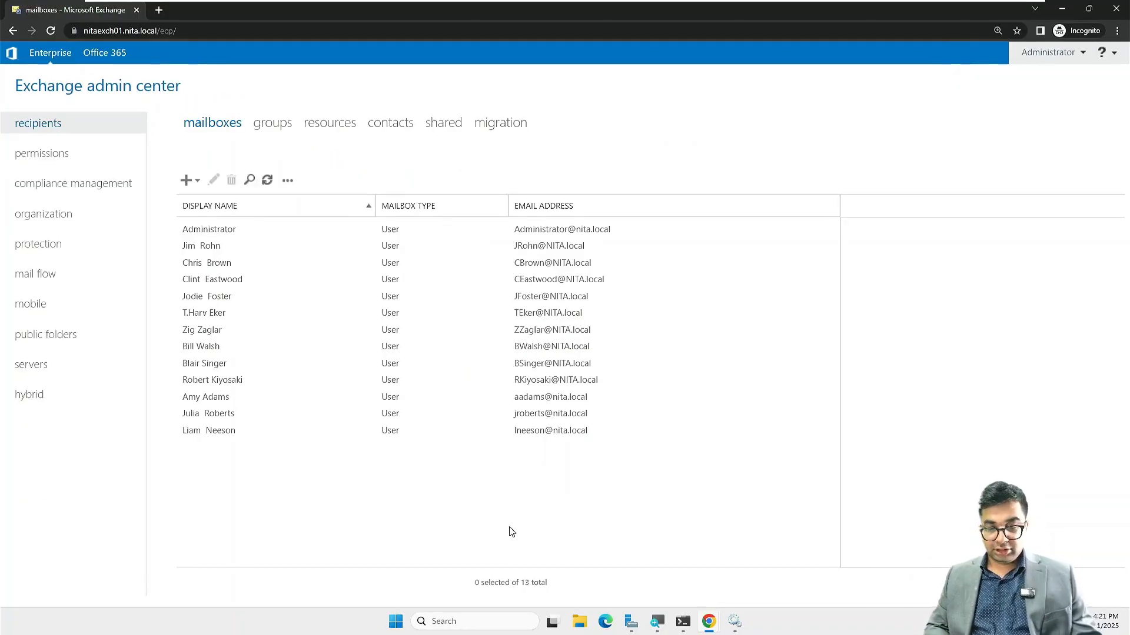
Step: Reload the mailbox list to show all 13 mailboxes and zoom the page to 150%
click(267, 184)
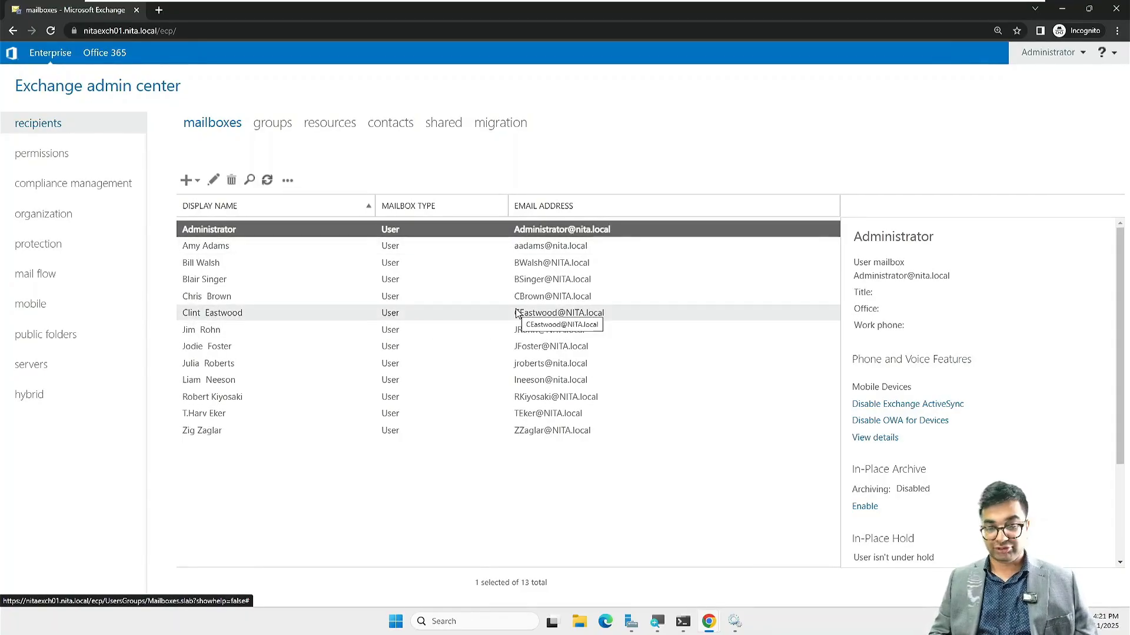
key(ctrl+plus)
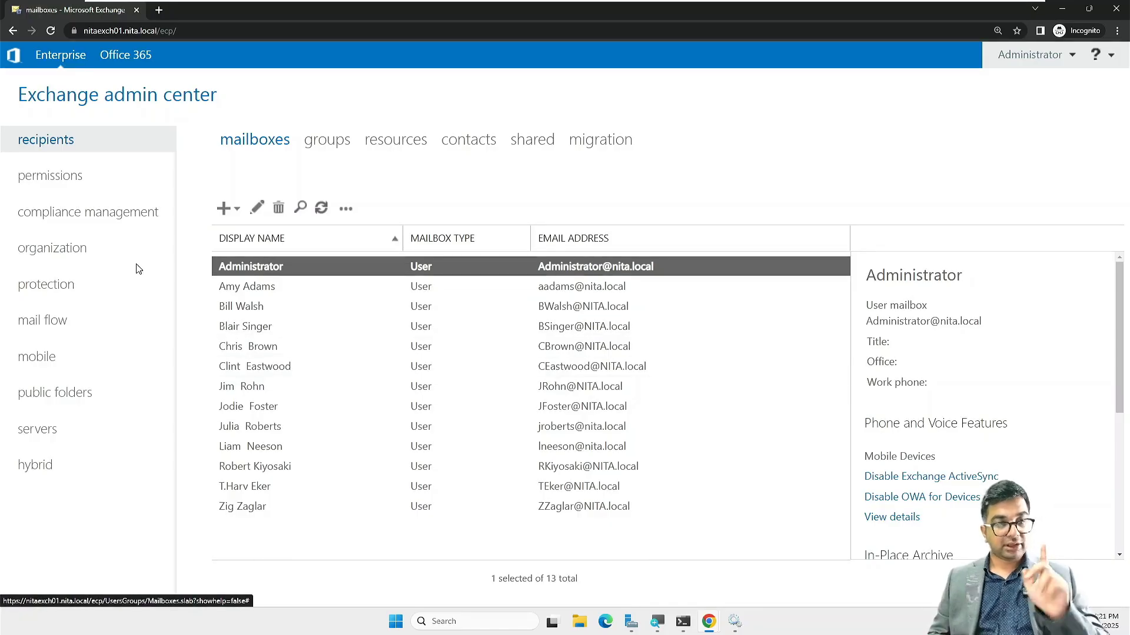
click(56, 318)
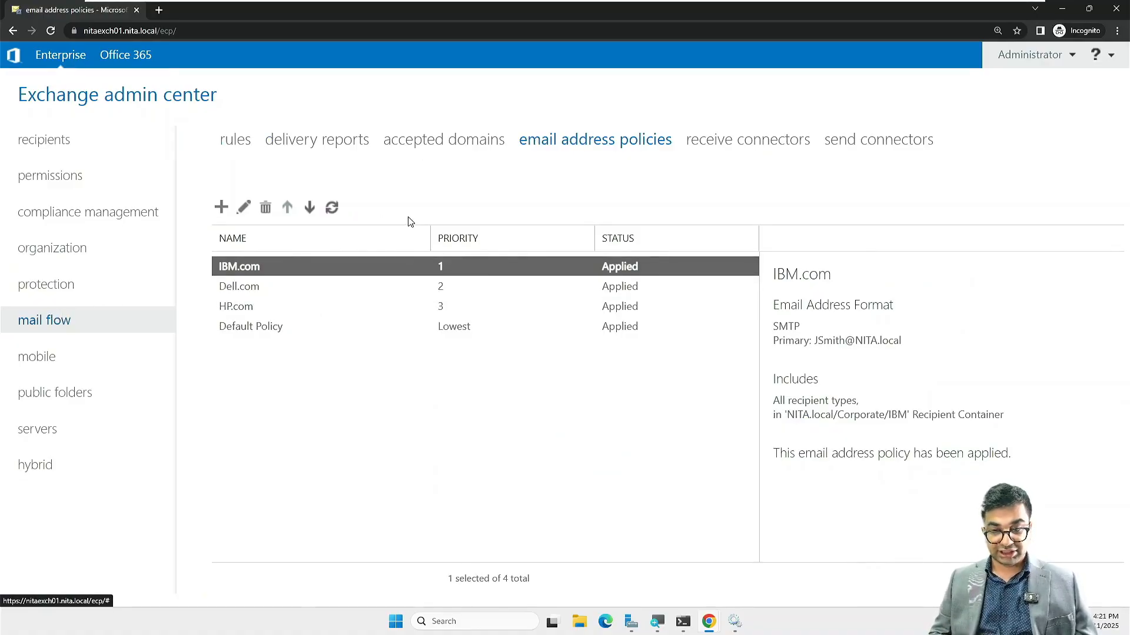
click(245, 209)
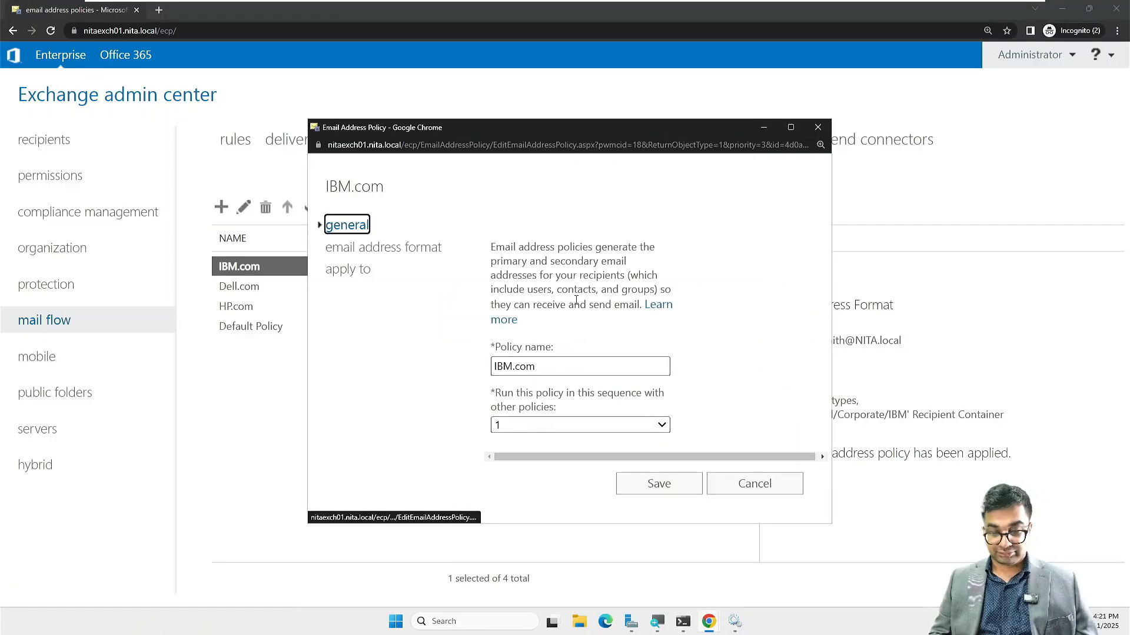
click(414, 247)
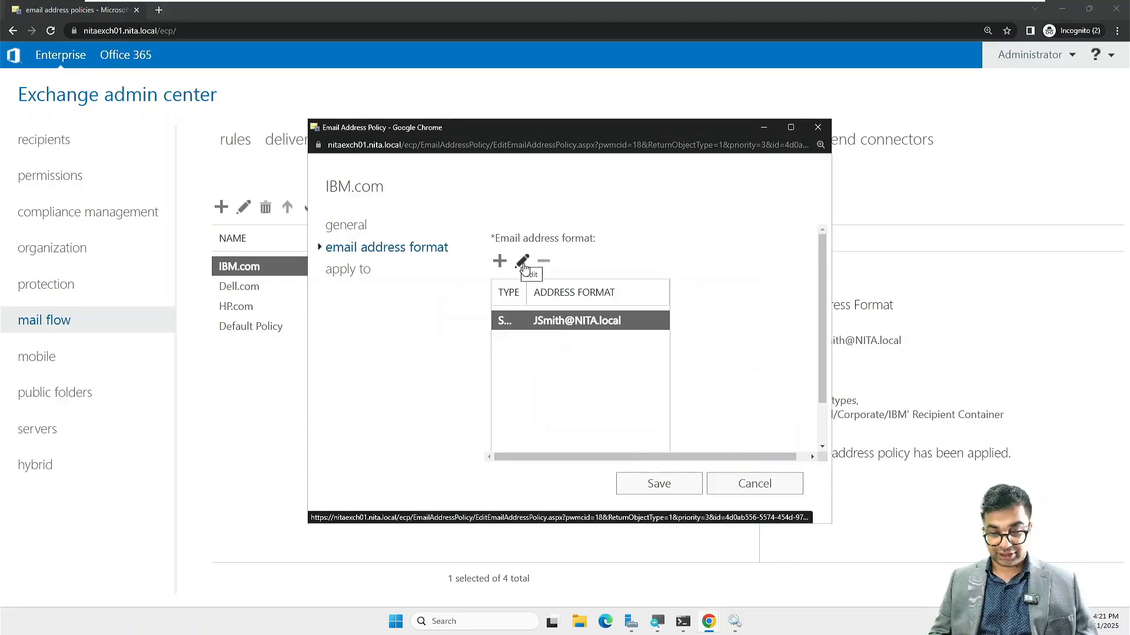
click(523, 262)
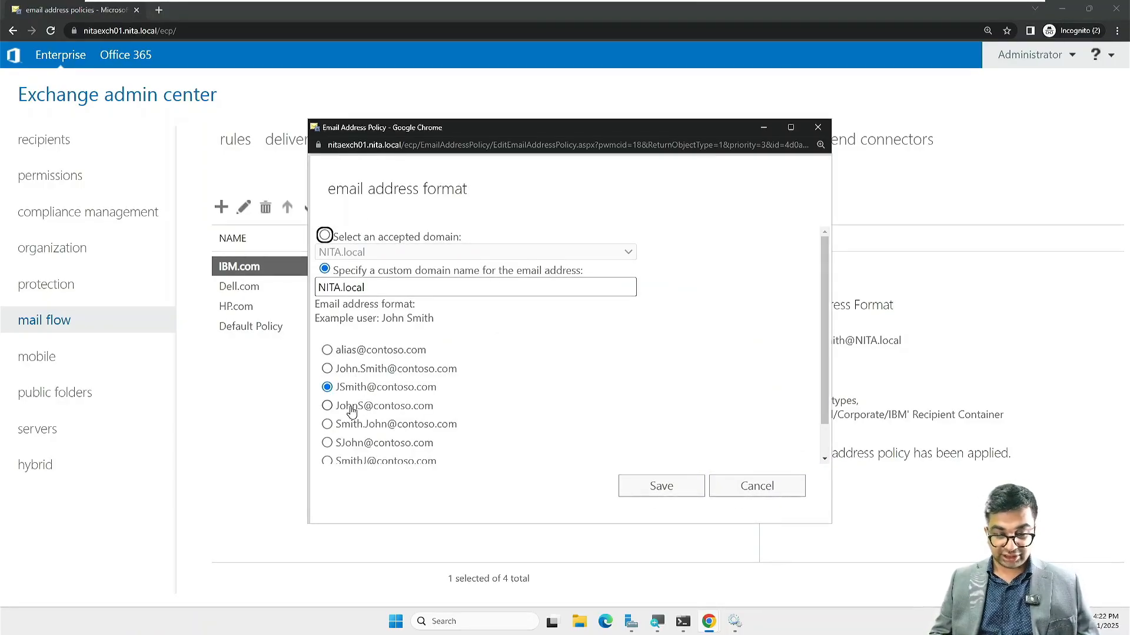
scroll(352, 410, down, 1)
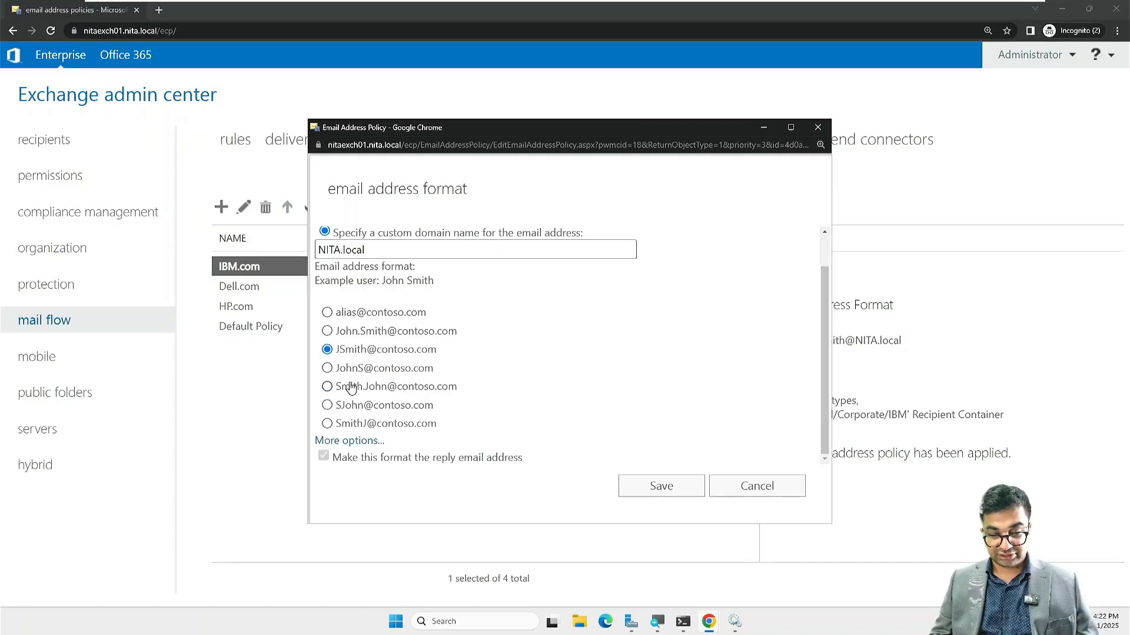
click(350, 373)
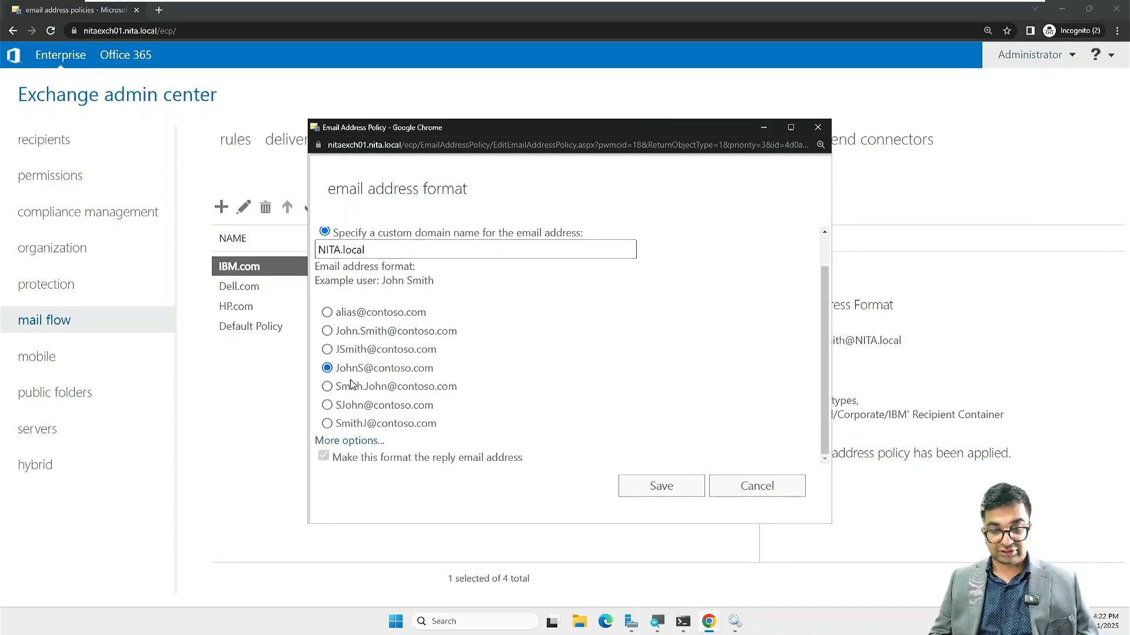
click(353, 389)
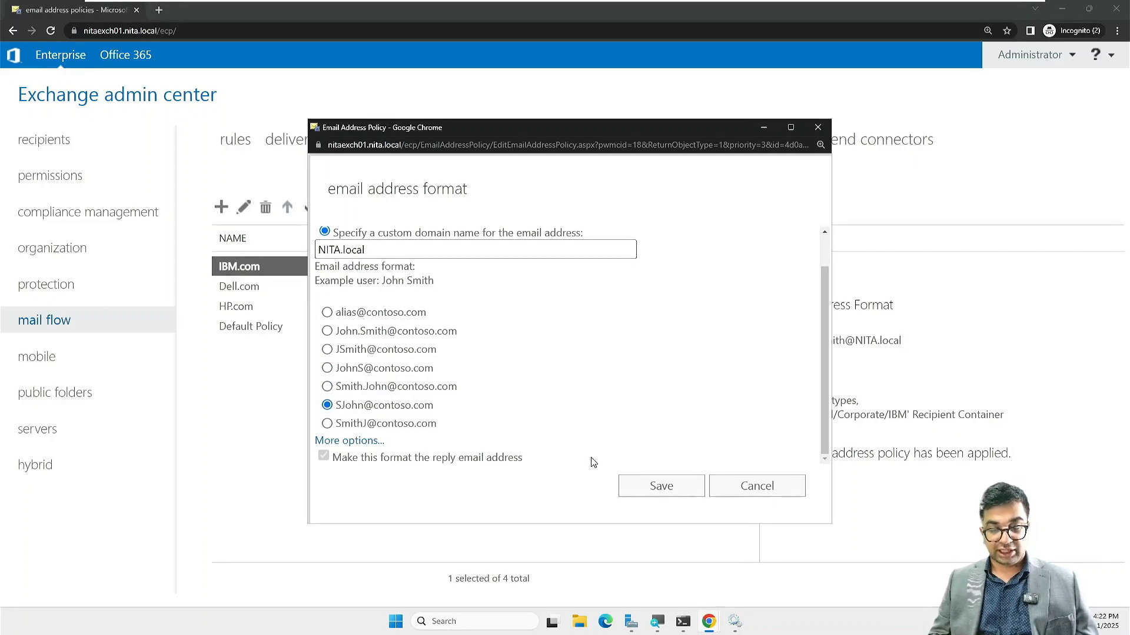
click(659, 487)
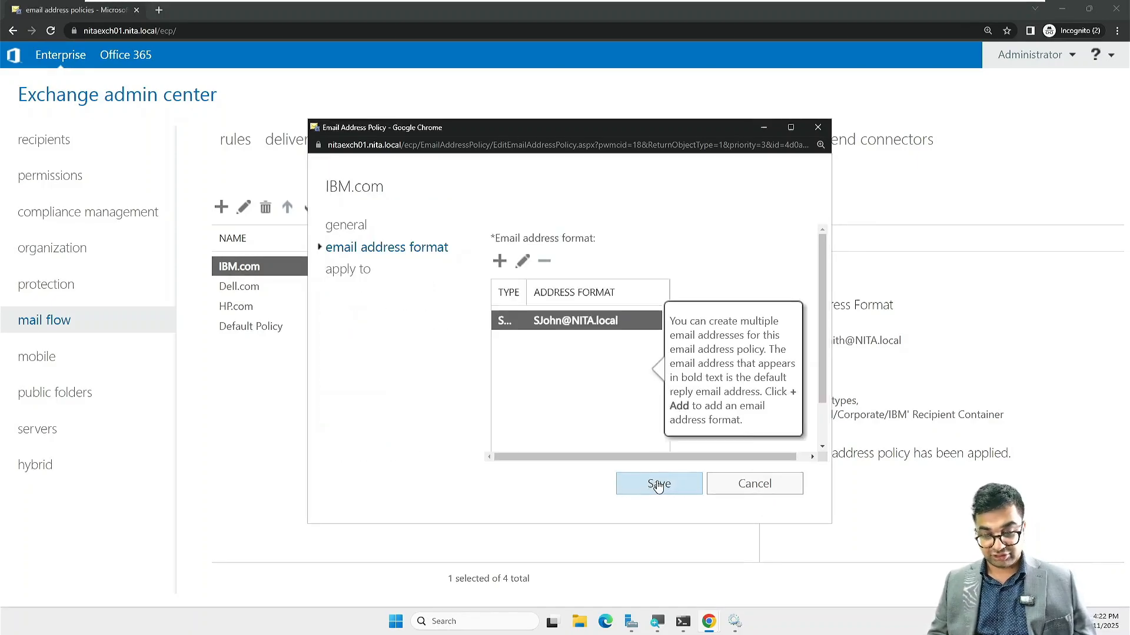
click(662, 484)
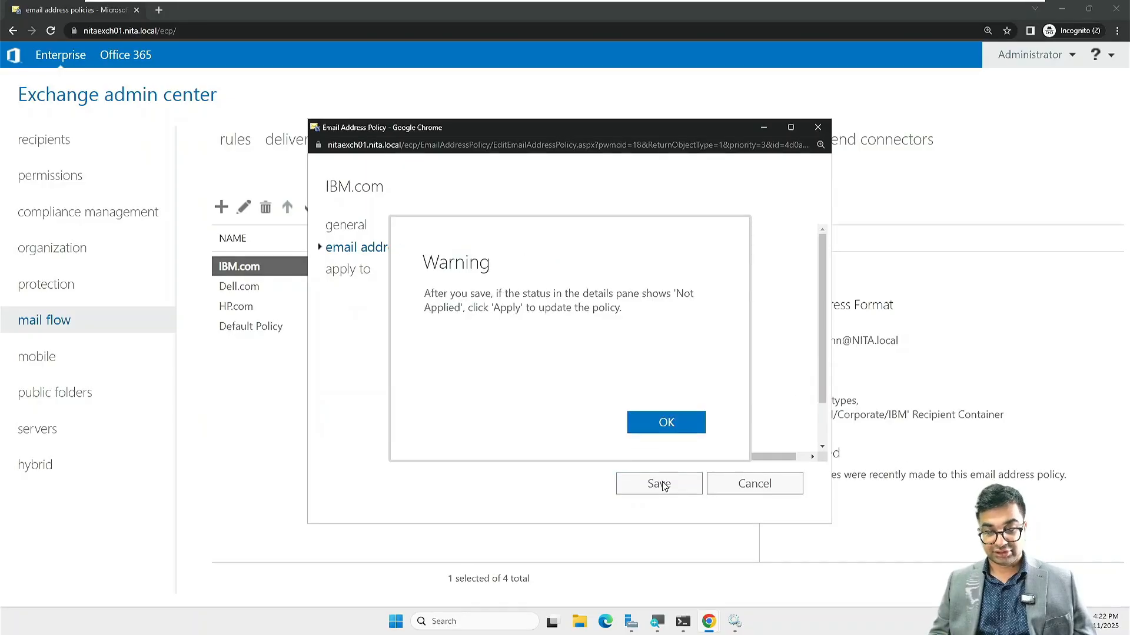
click(666, 424)
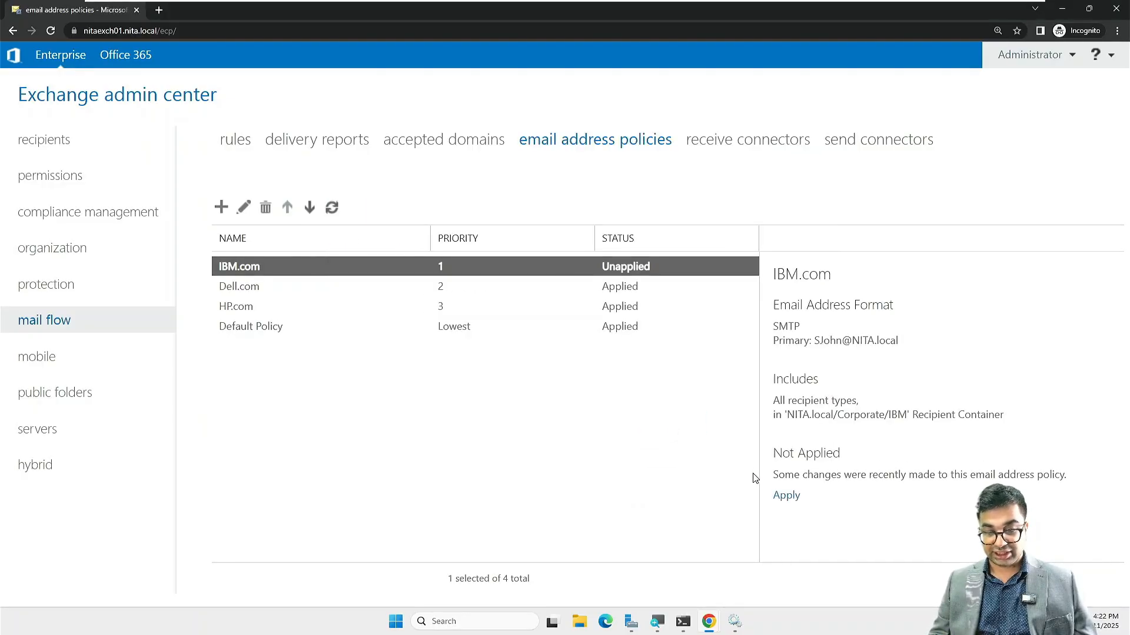
Step: Apply the IBM.com policy to recipients, close the progress message, and return to mailboxes
click(786, 496)
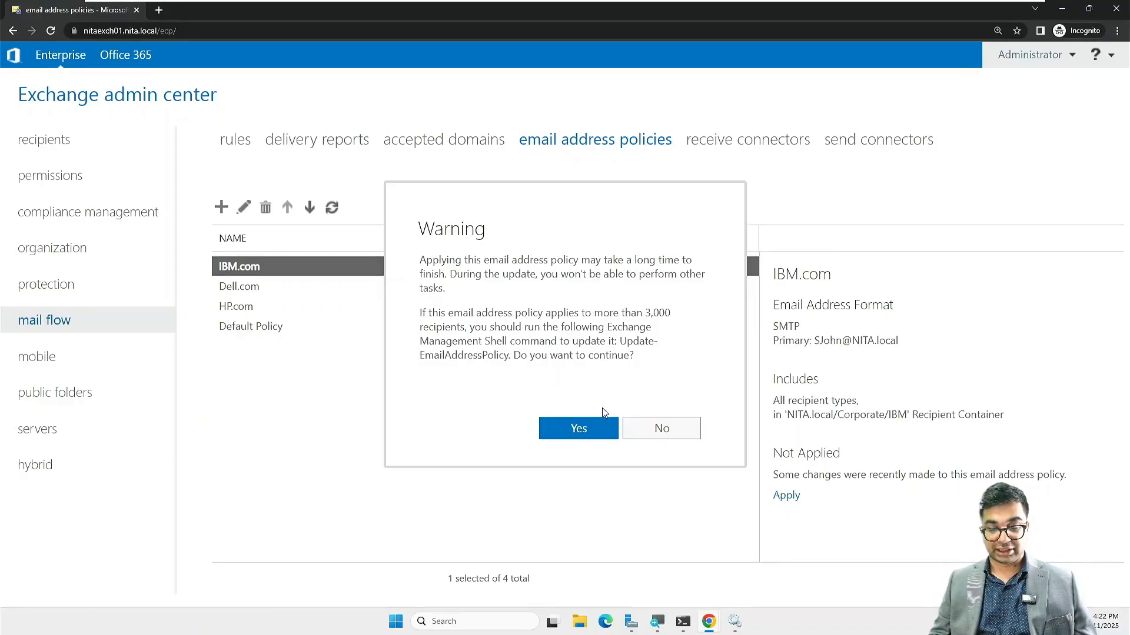
click(572, 430)
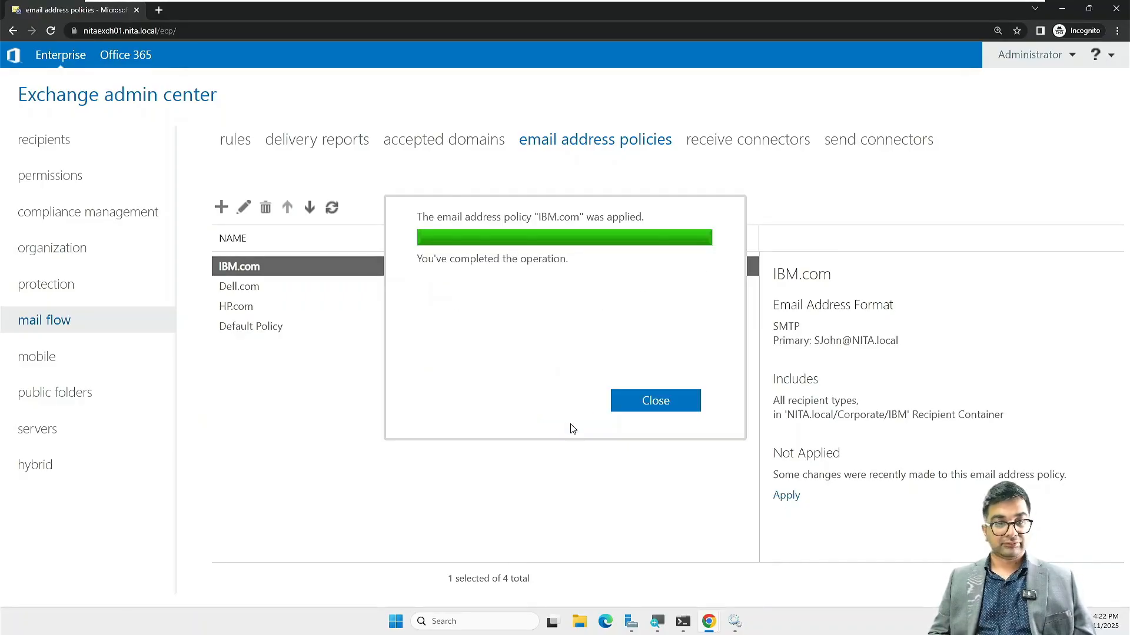
click(662, 413)
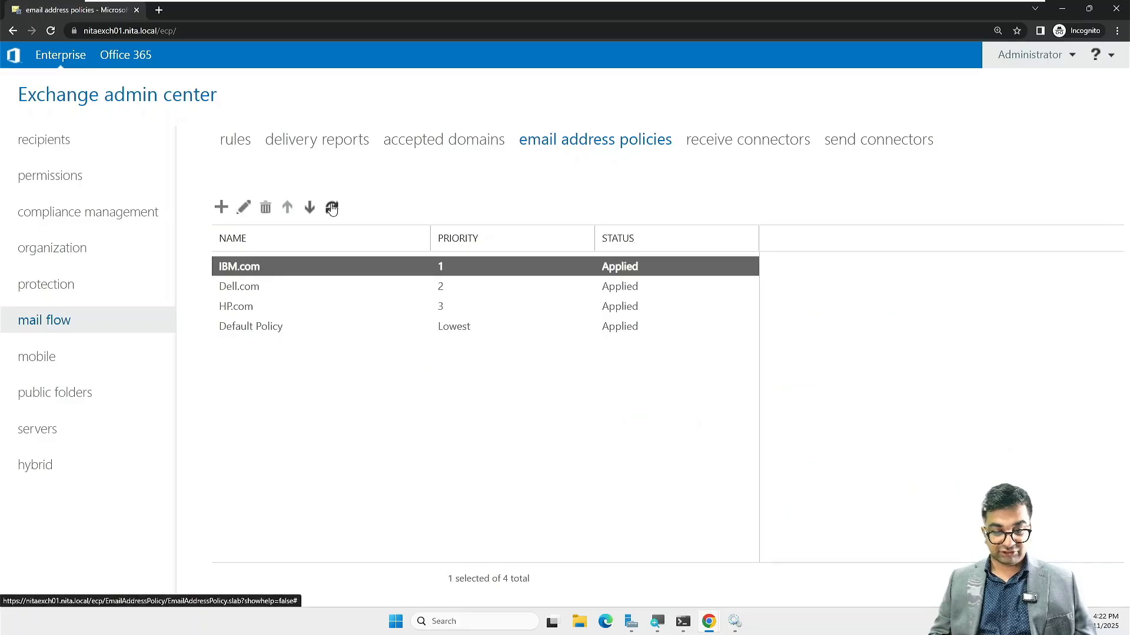
click(81, 145)
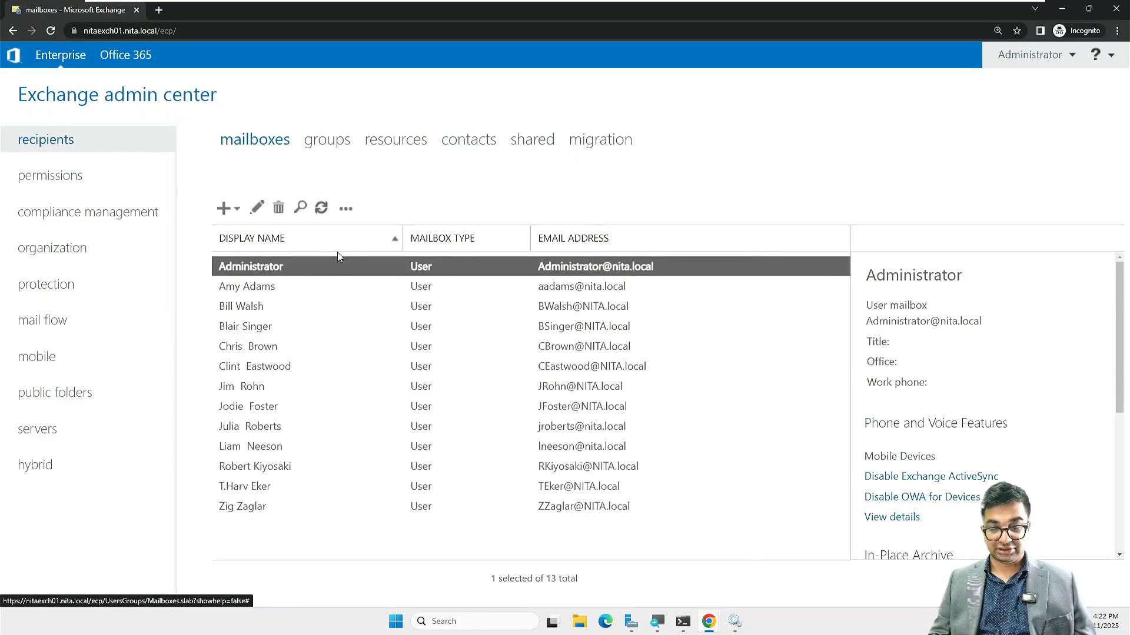
Step: Reload the mailboxes, open Amy Adams's mailbox, check its domain list, and cancel unchanged
click(323, 215)
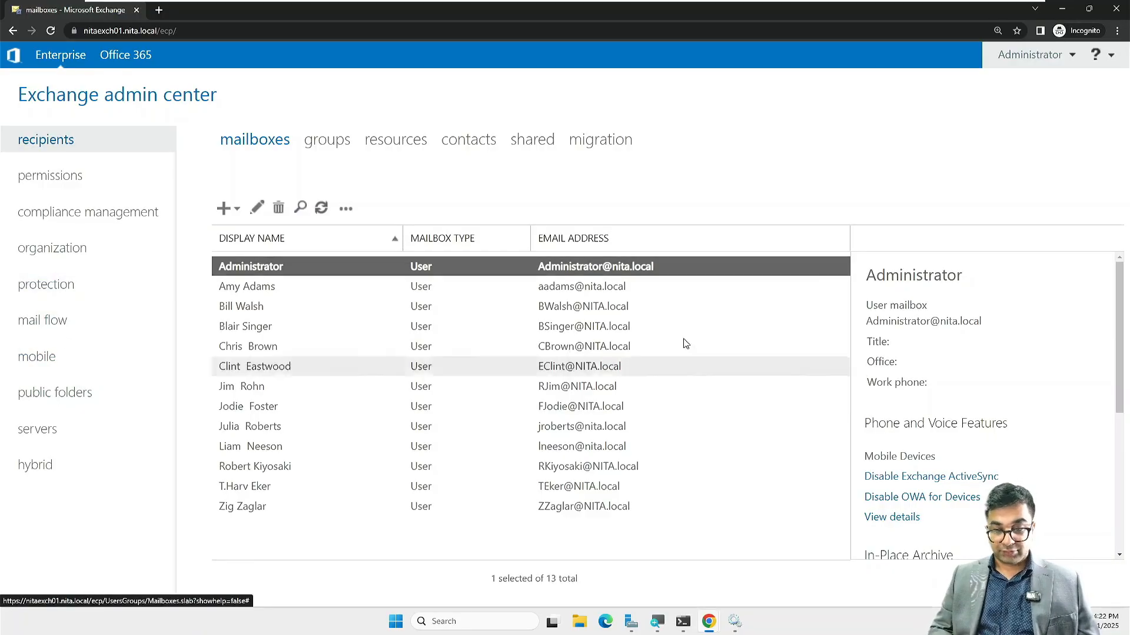
click(235, 288)
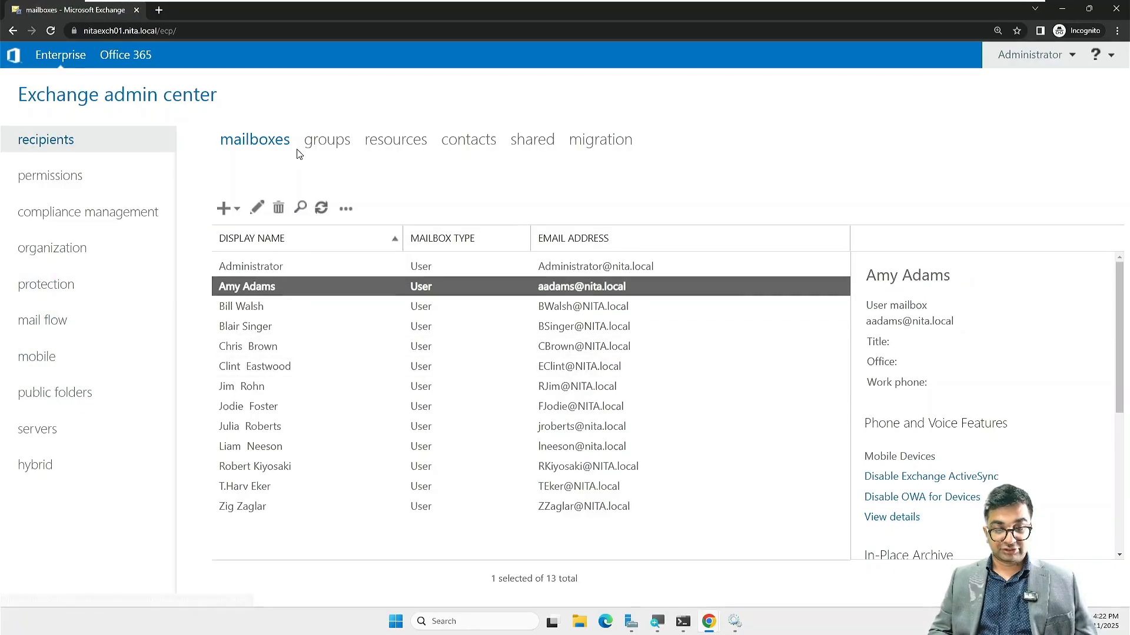
click(259, 208)
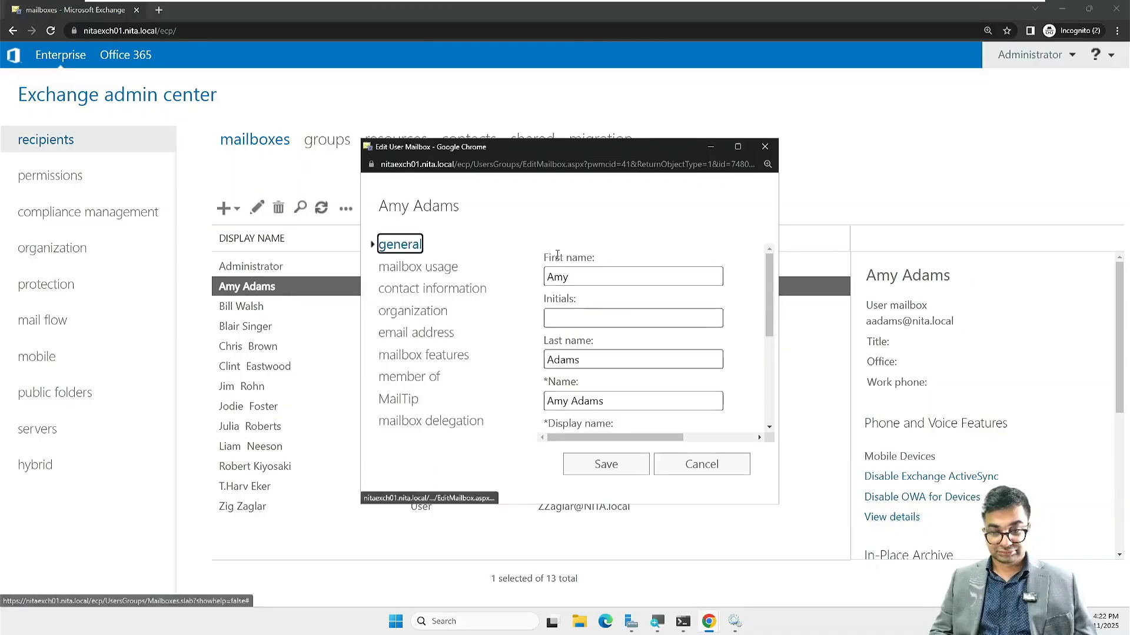
scroll(597, 359, down, 5)
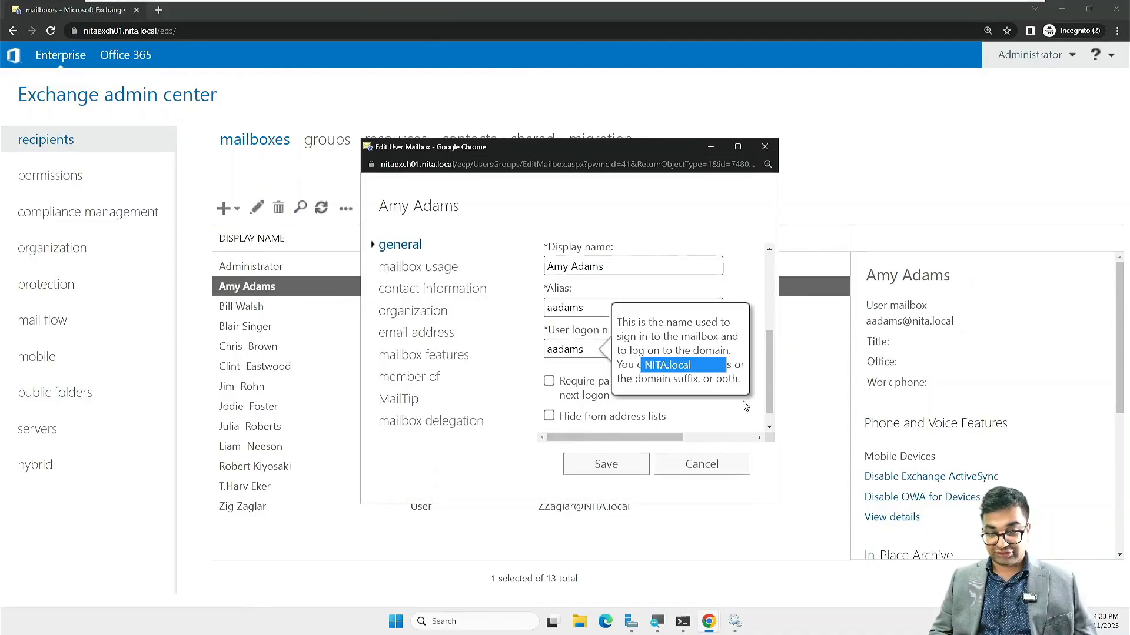
click(719, 349)
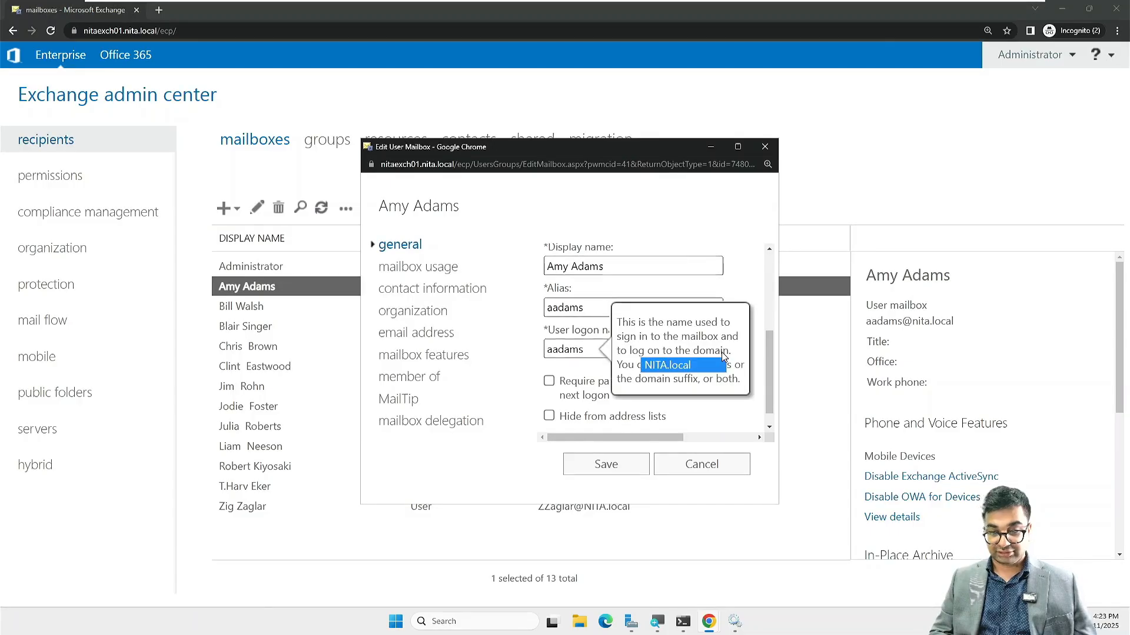
click(736, 274)
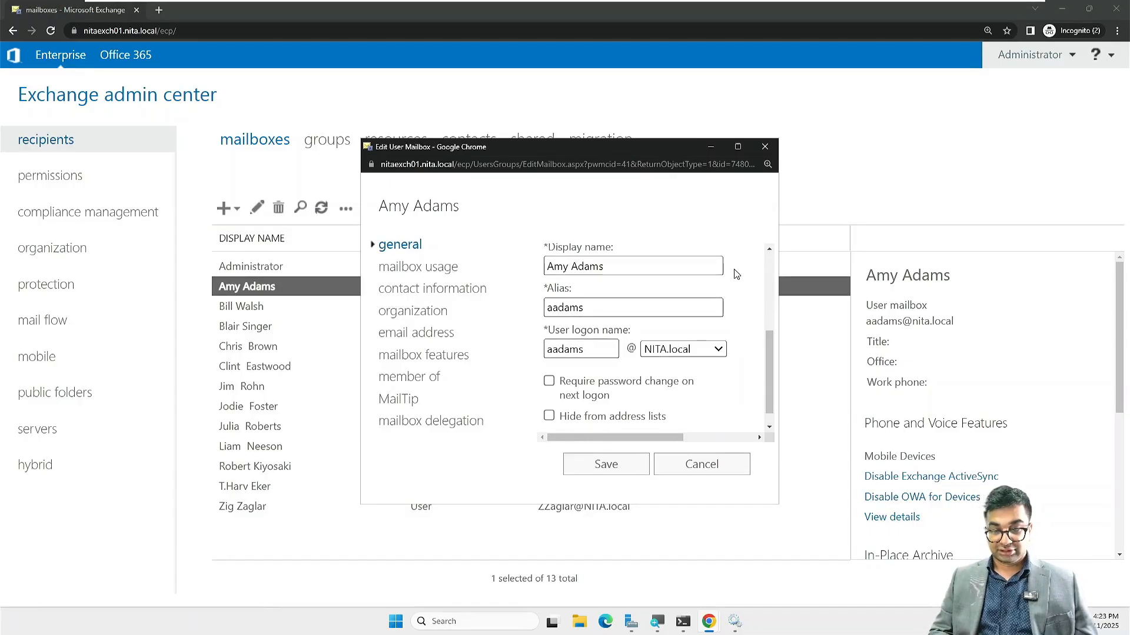
click(704, 465)
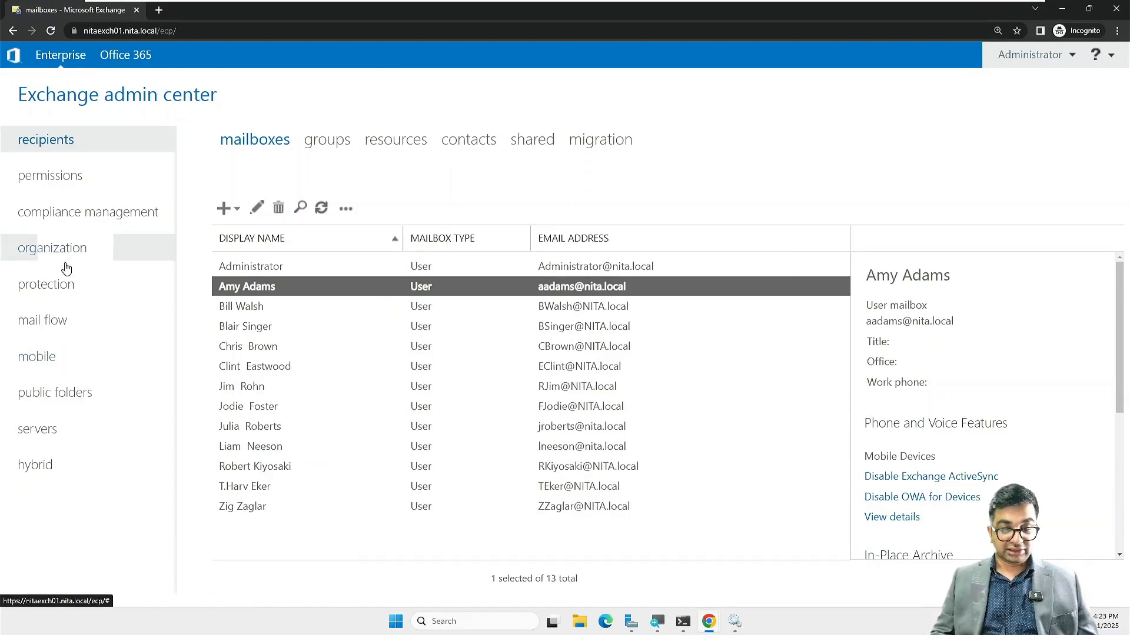
Step: Set the Dell.com policy's address format to John.Smith with accepted domain Dell.com and save
click(62, 320)
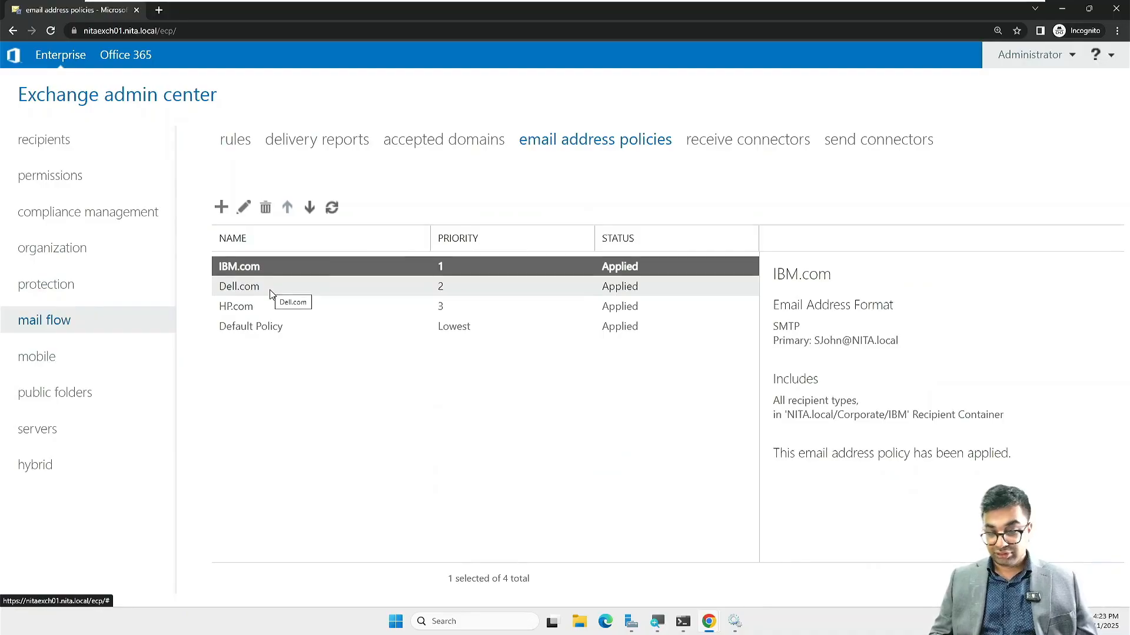
click(247, 286)
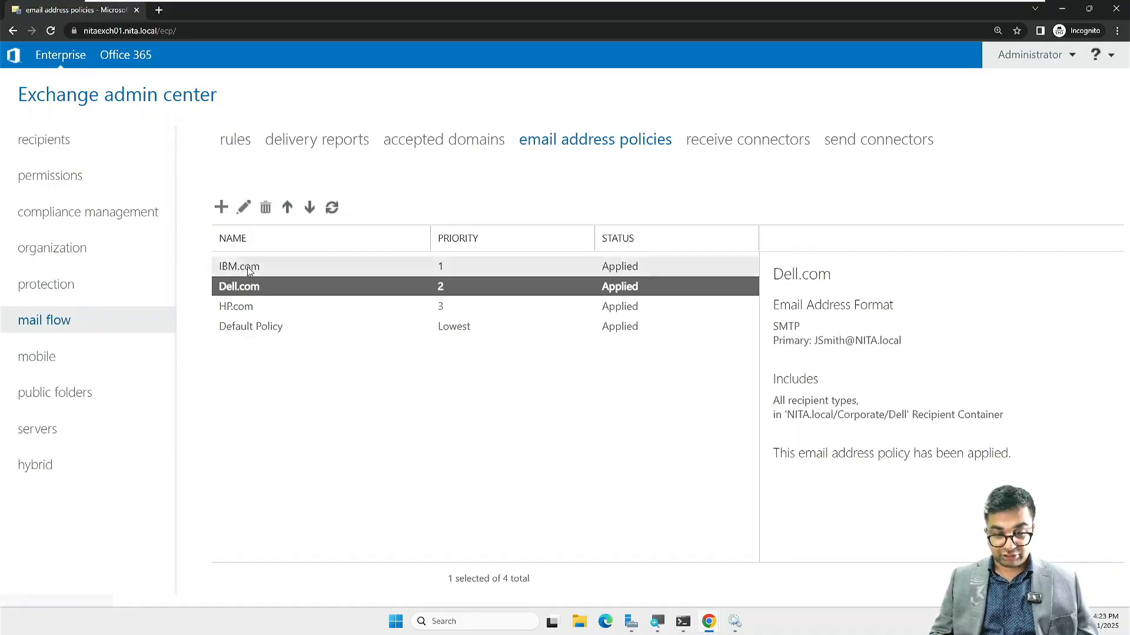
click(244, 209)
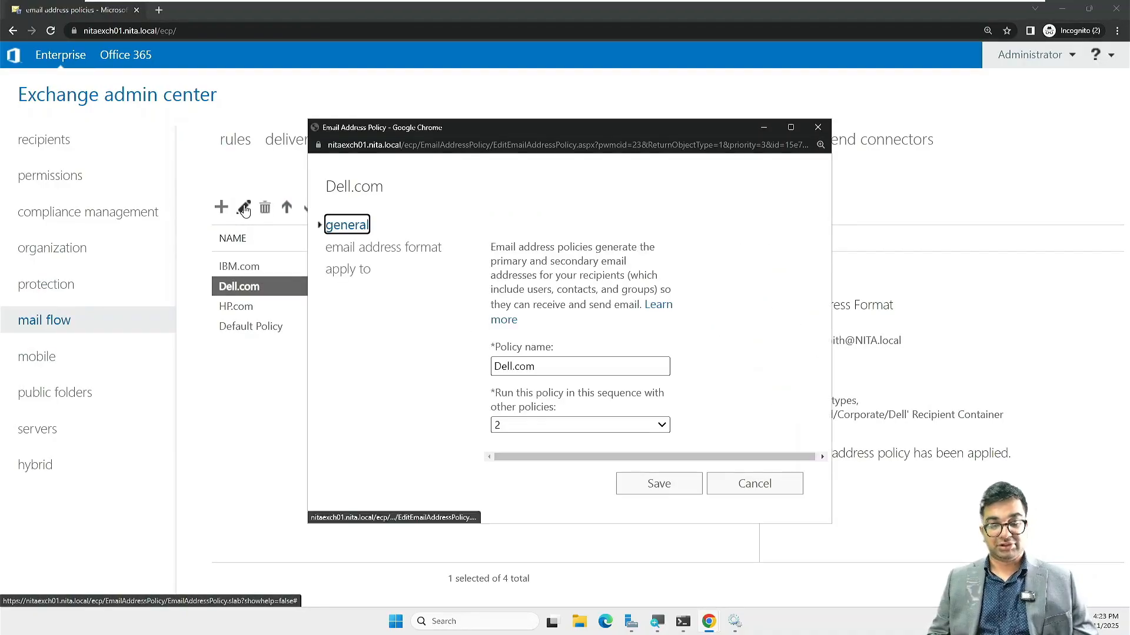
click(376, 254)
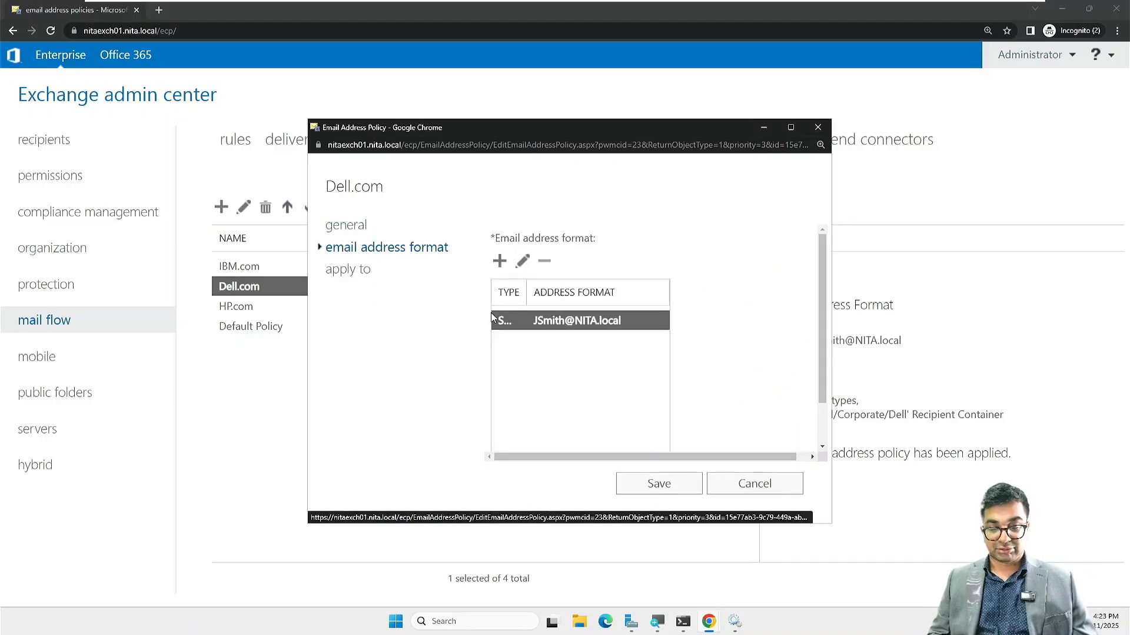
click(521, 265)
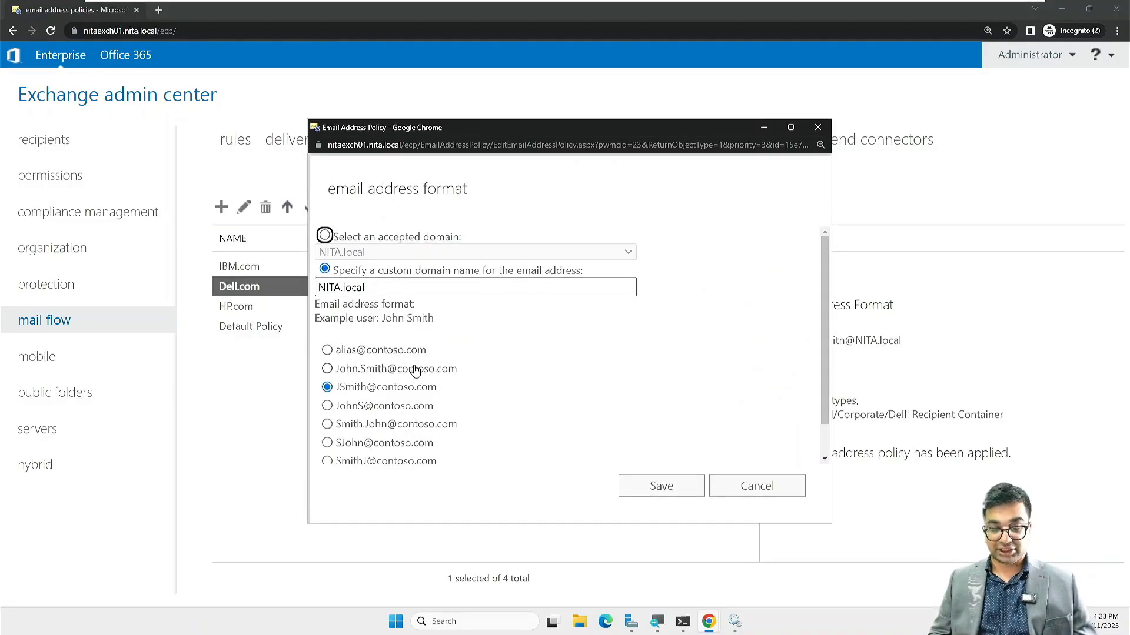
click(378, 369)
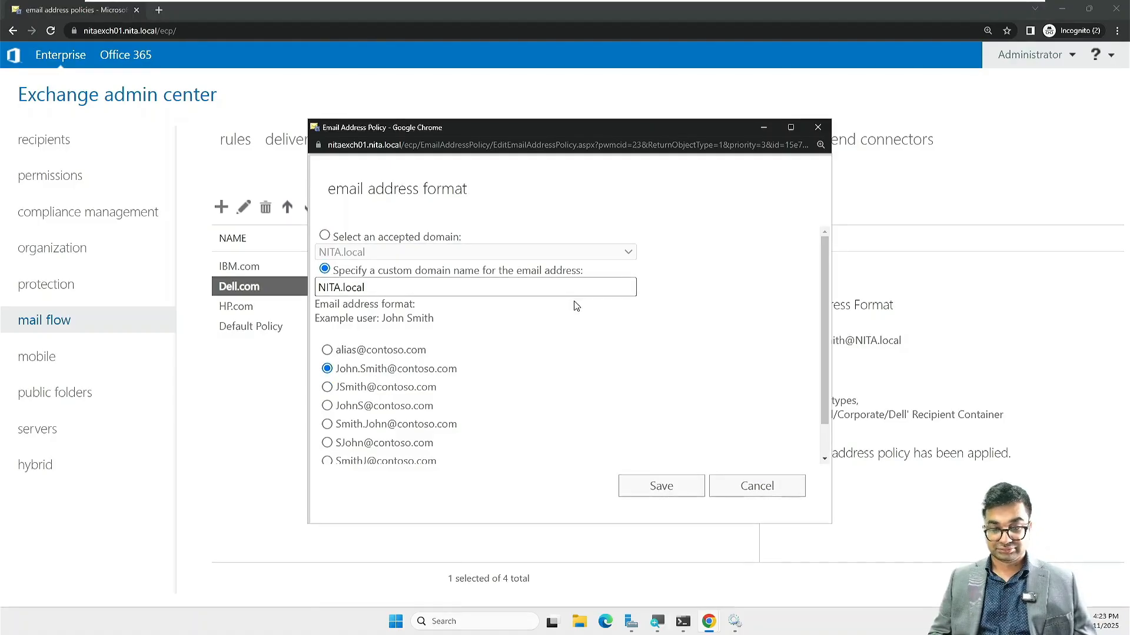
click(357, 240)
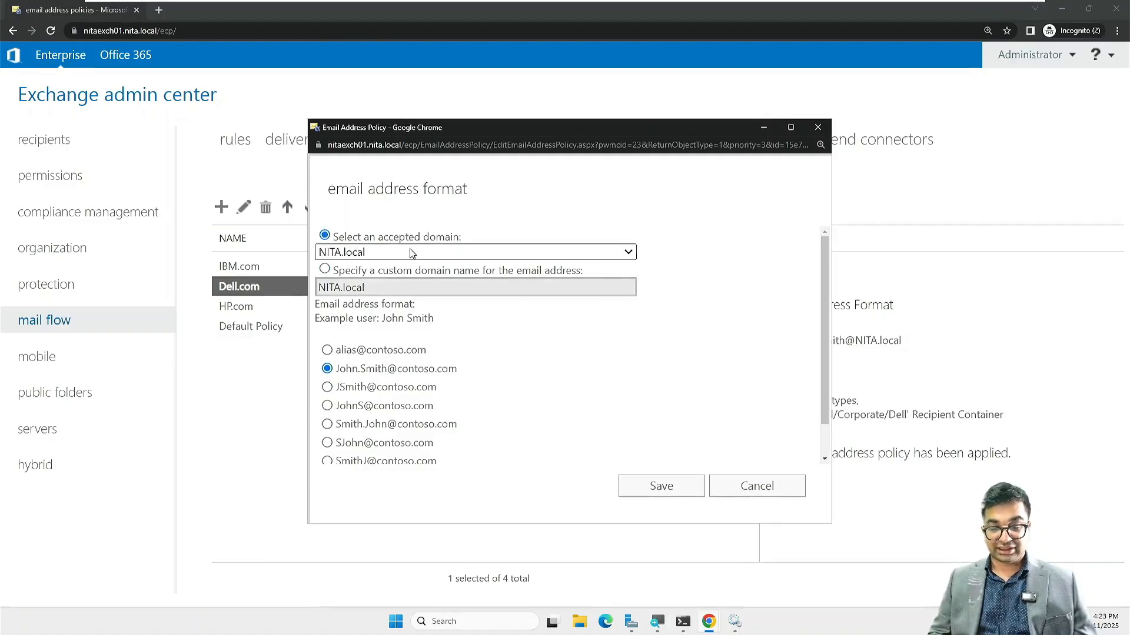
click(428, 253)
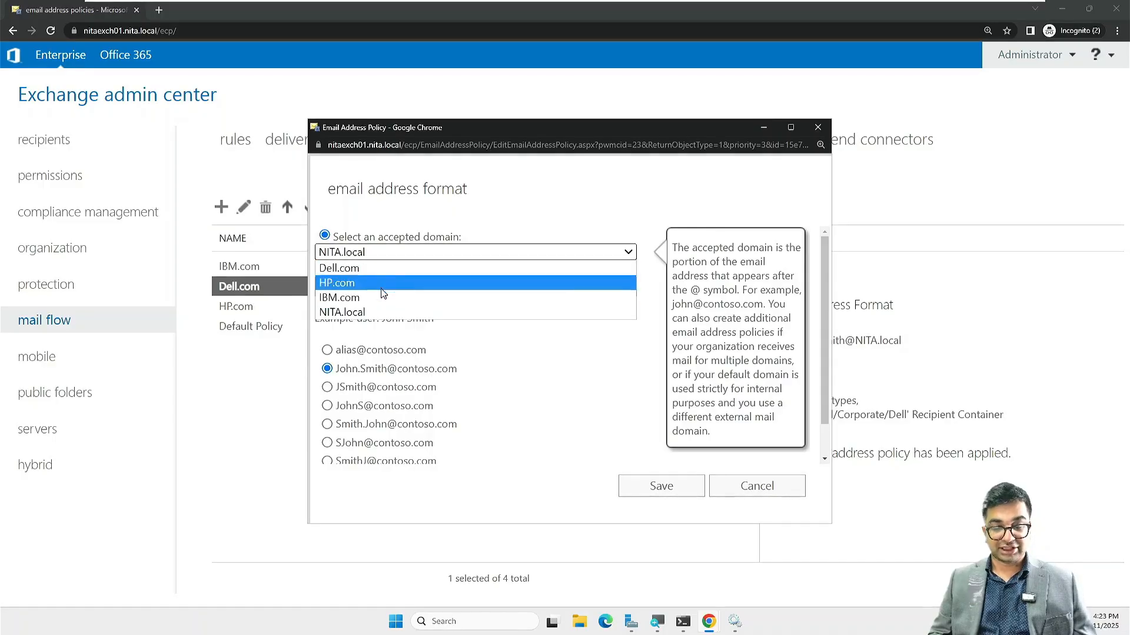
click(377, 270)
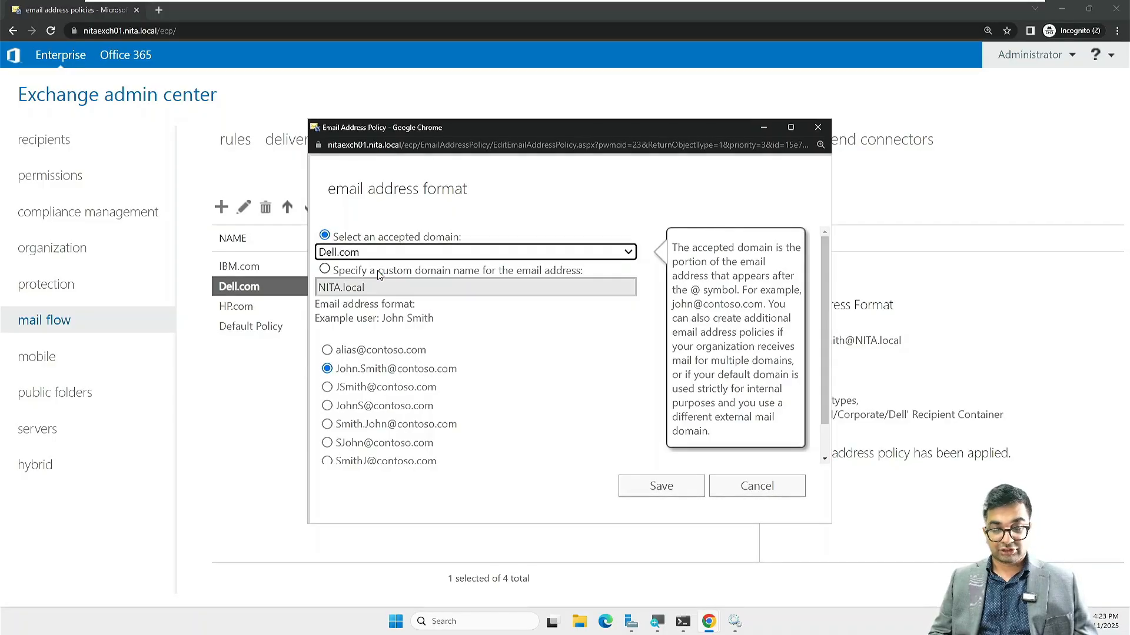
click(658, 486)
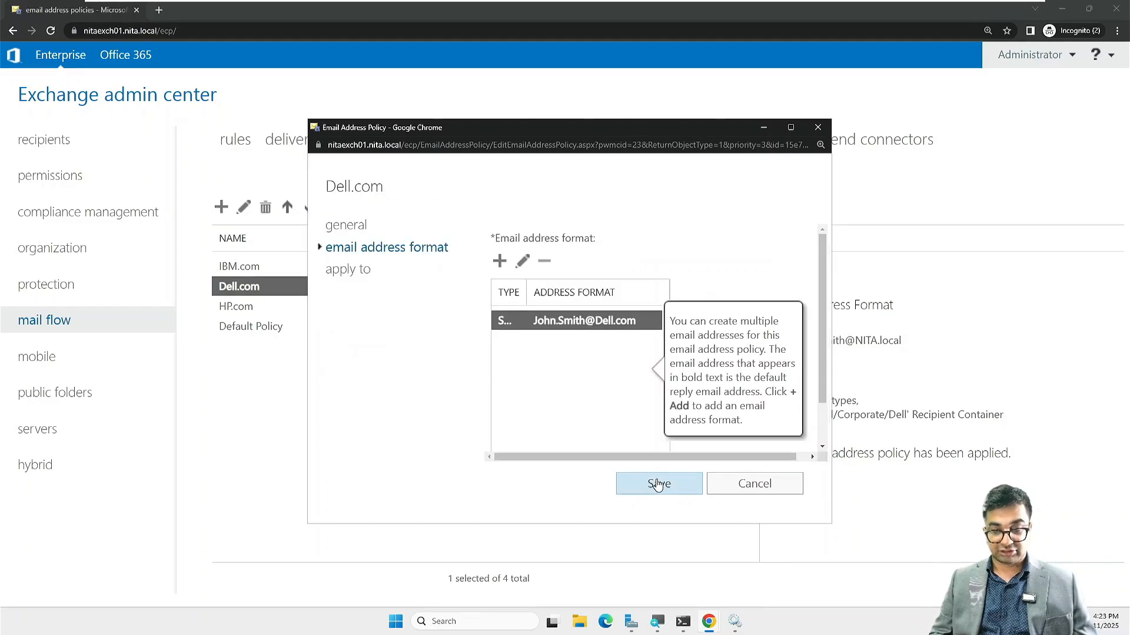
click(658, 485)
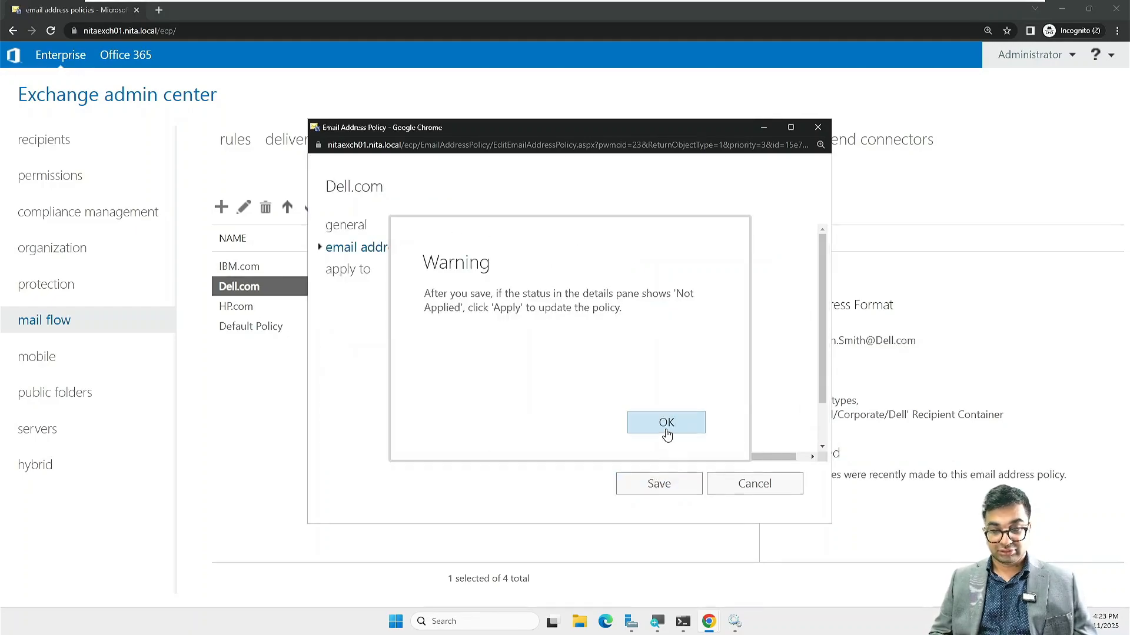
click(667, 423)
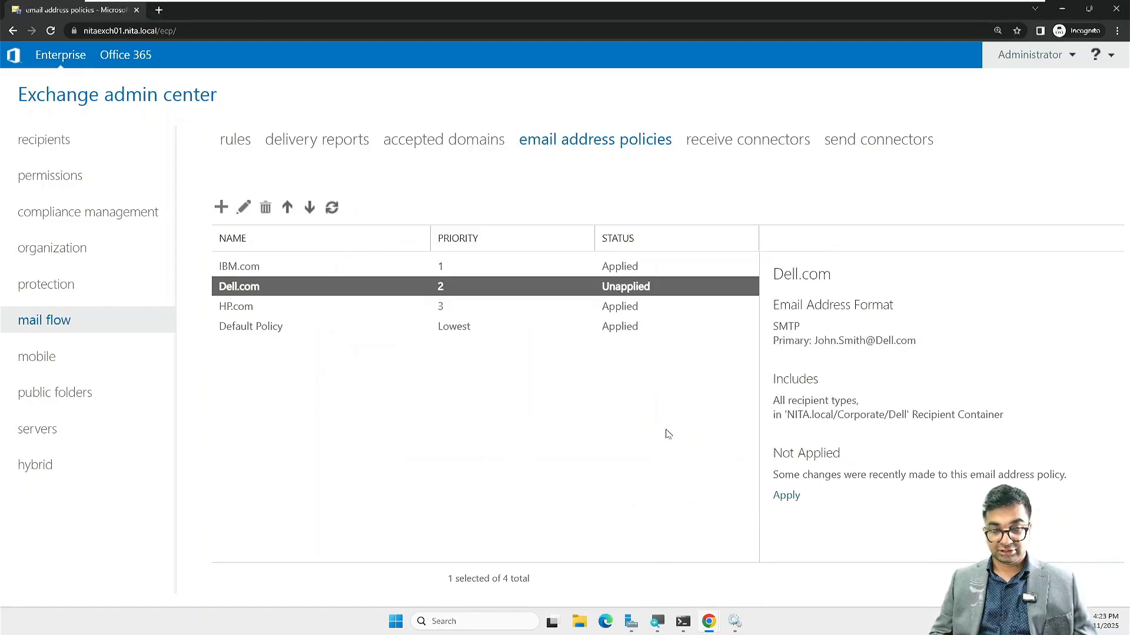
Step: Apply the Dell.com policy, close the progress dialog, and return to the mailbox list
click(786, 496)
click(569, 430)
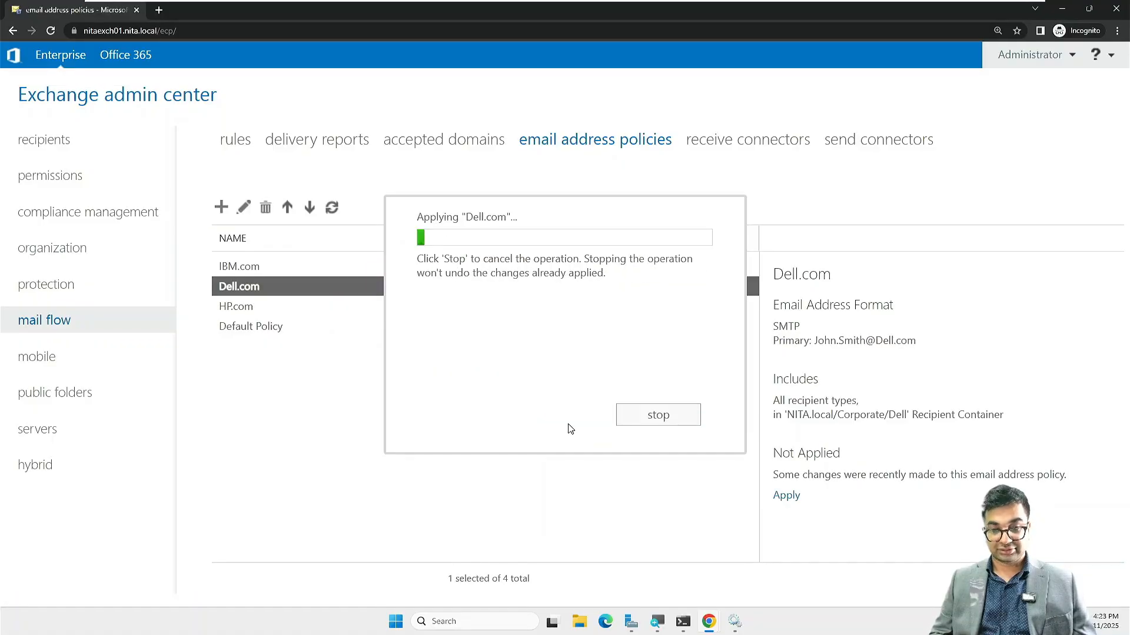
click(663, 410)
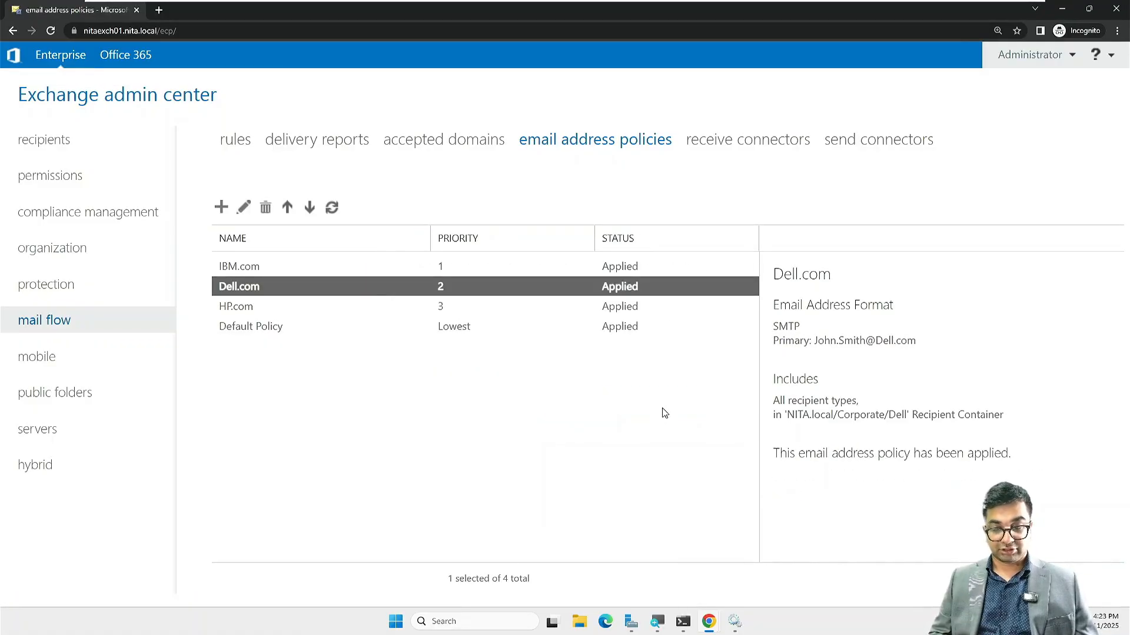
click(40, 152)
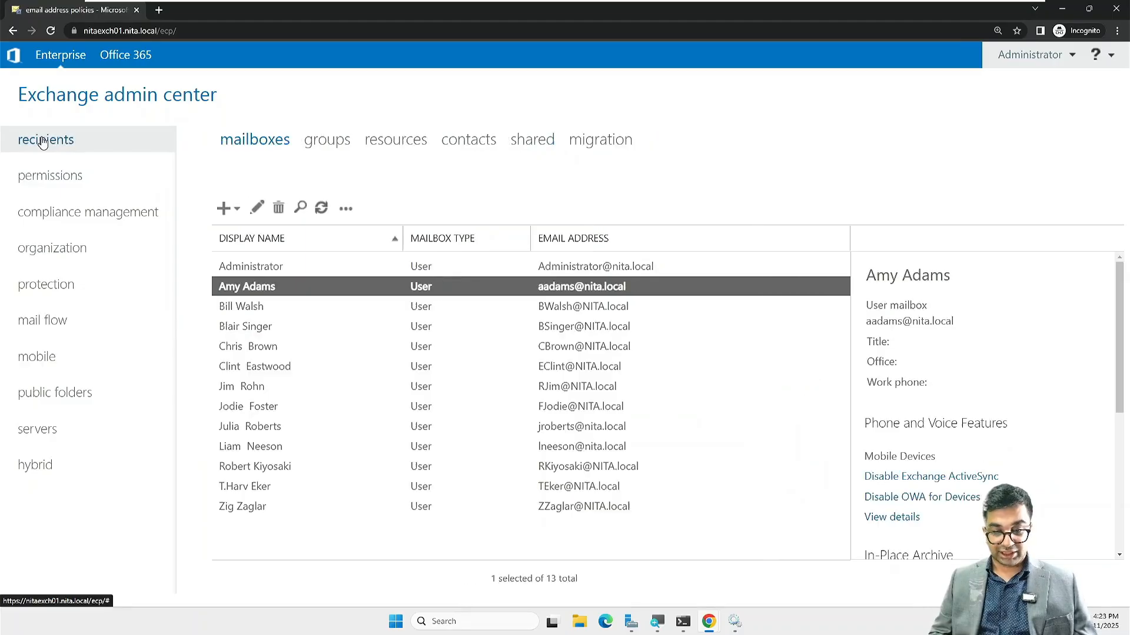
click(319, 209)
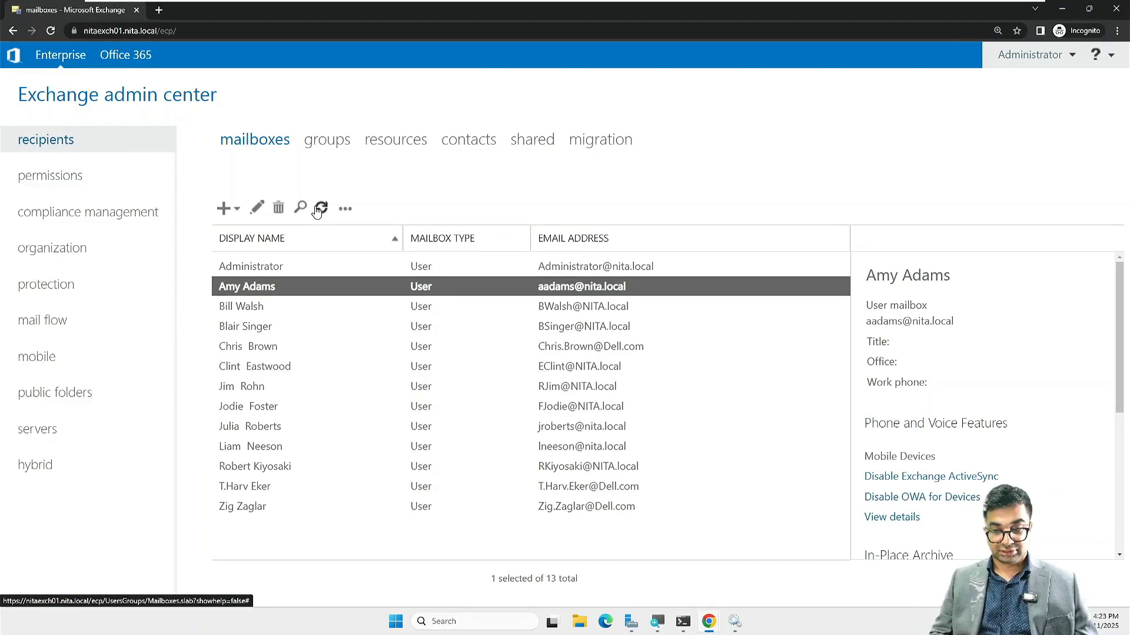
click(622, 489)
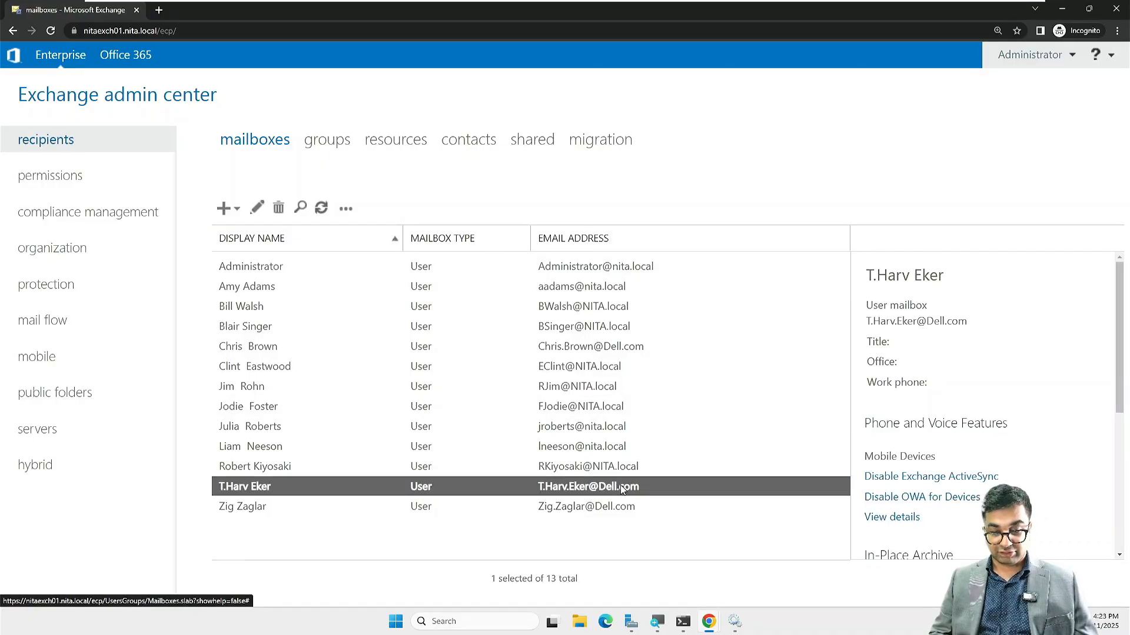
click(620, 500)
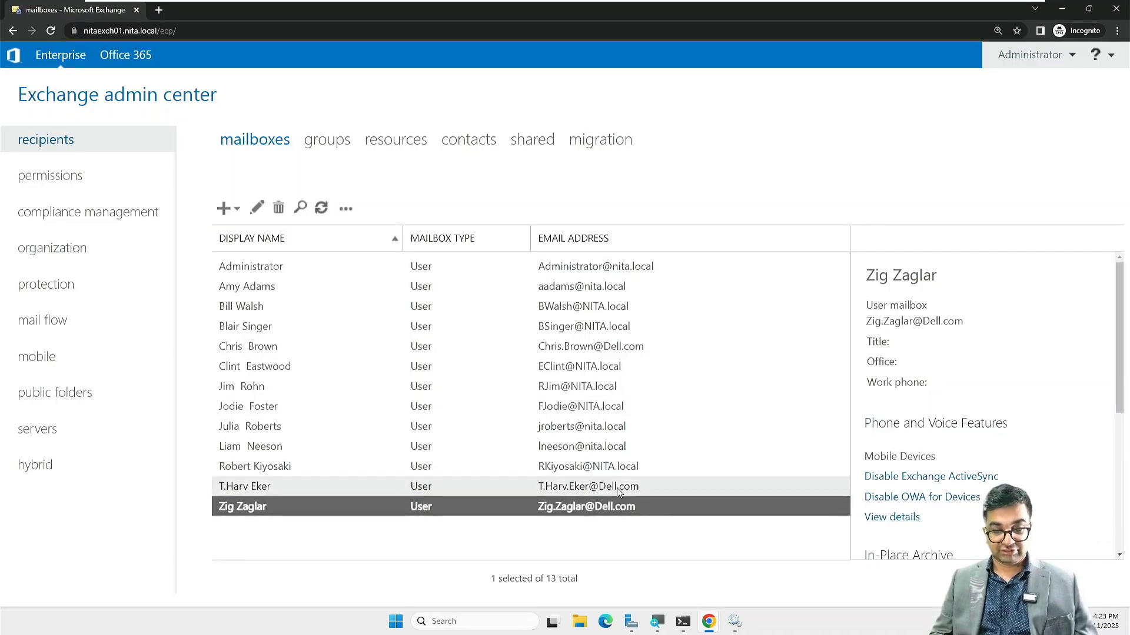
click(613, 353)
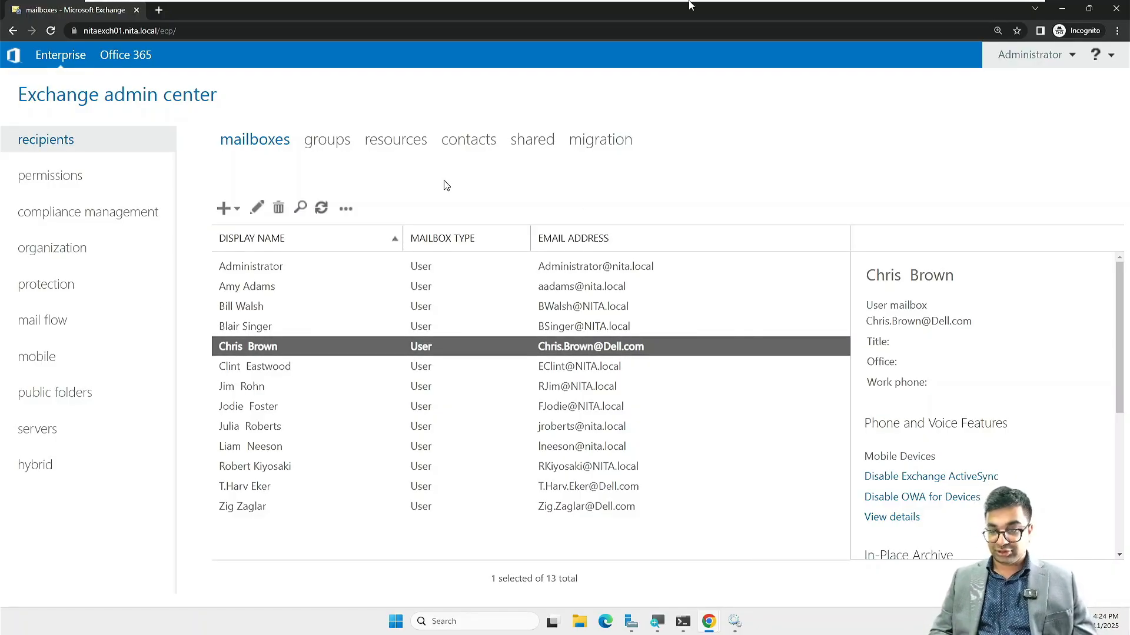
click(671, 11)
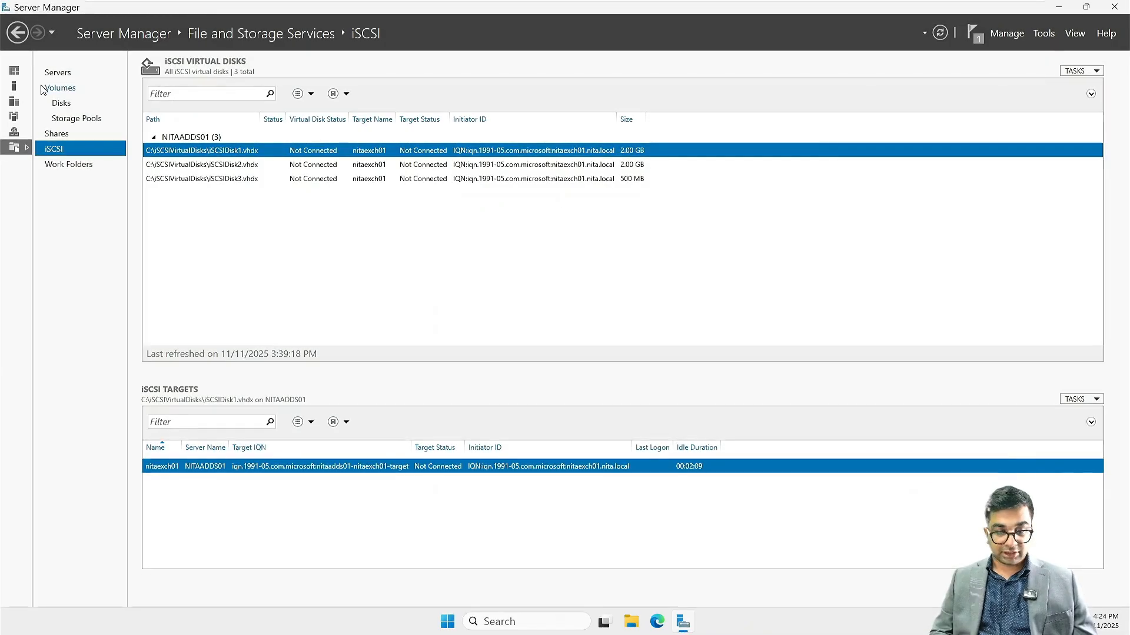
Step: Launch Active Directory Users and Computers from Server Manager's Tools menu
click(1042, 34)
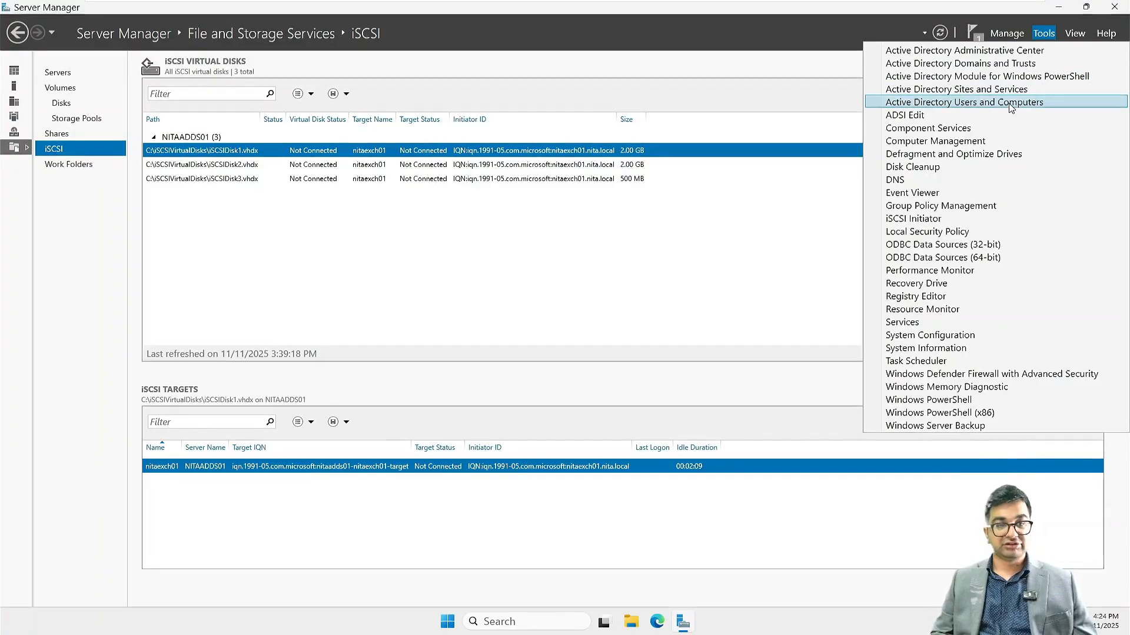
click(1009, 103)
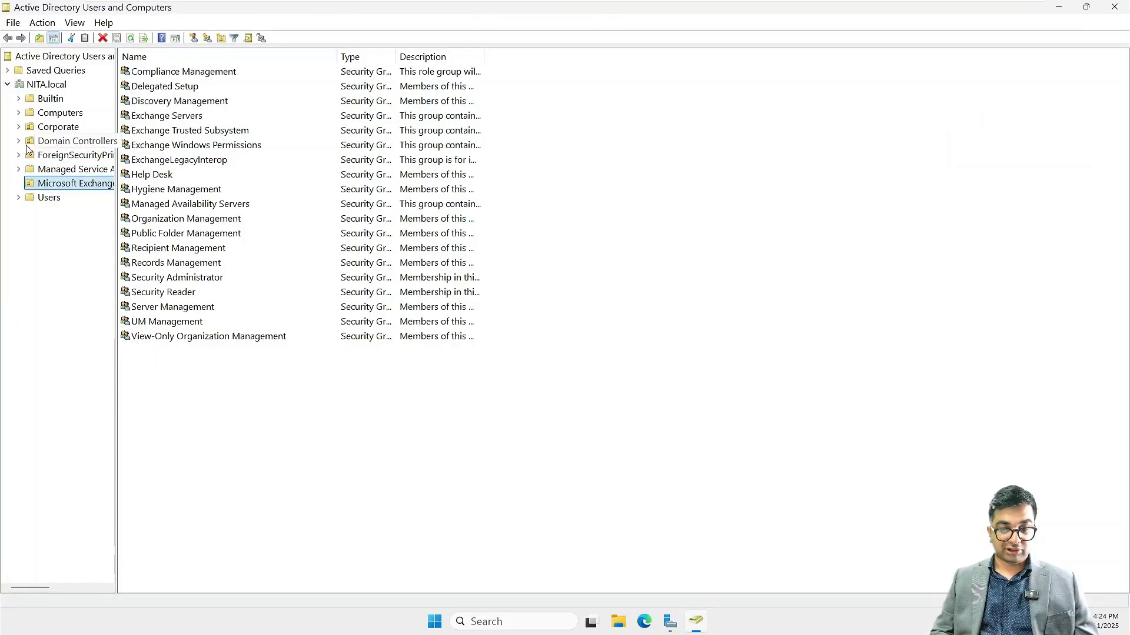
Step: Expand the Corporate unit, select IBM, and refresh its list of 17 users
click(19, 128)
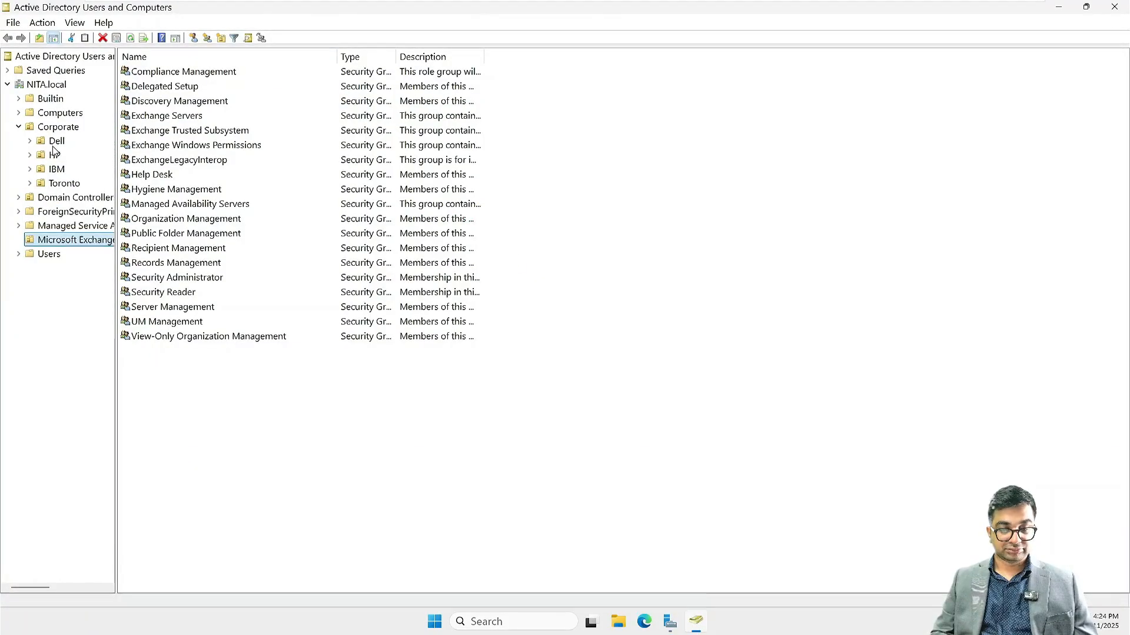
click(56, 169)
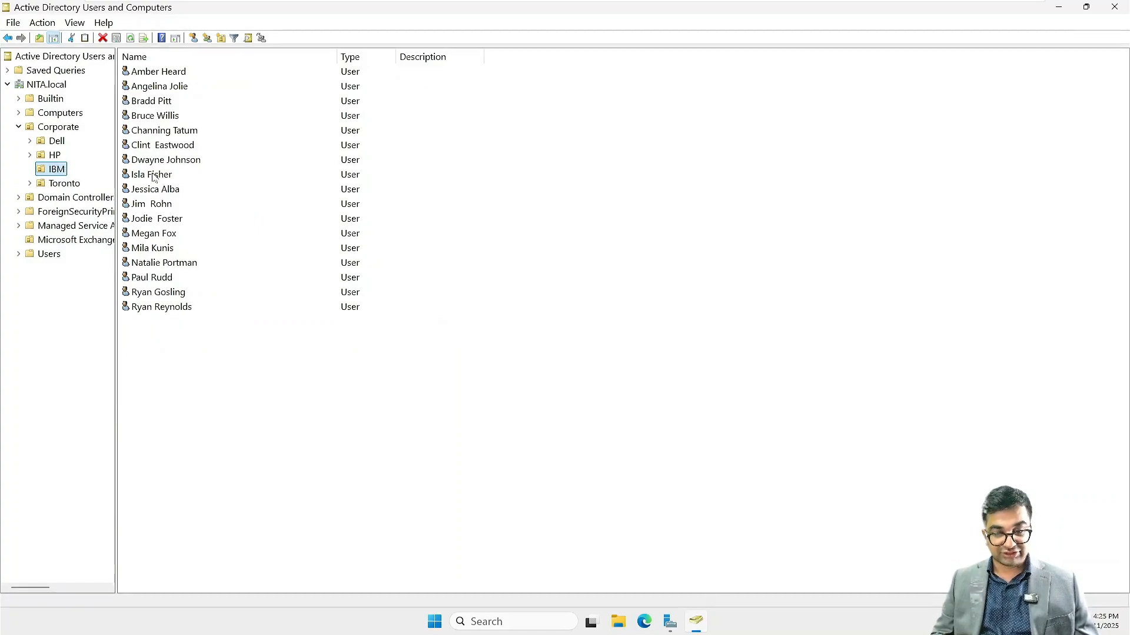
right_click(246, 424)
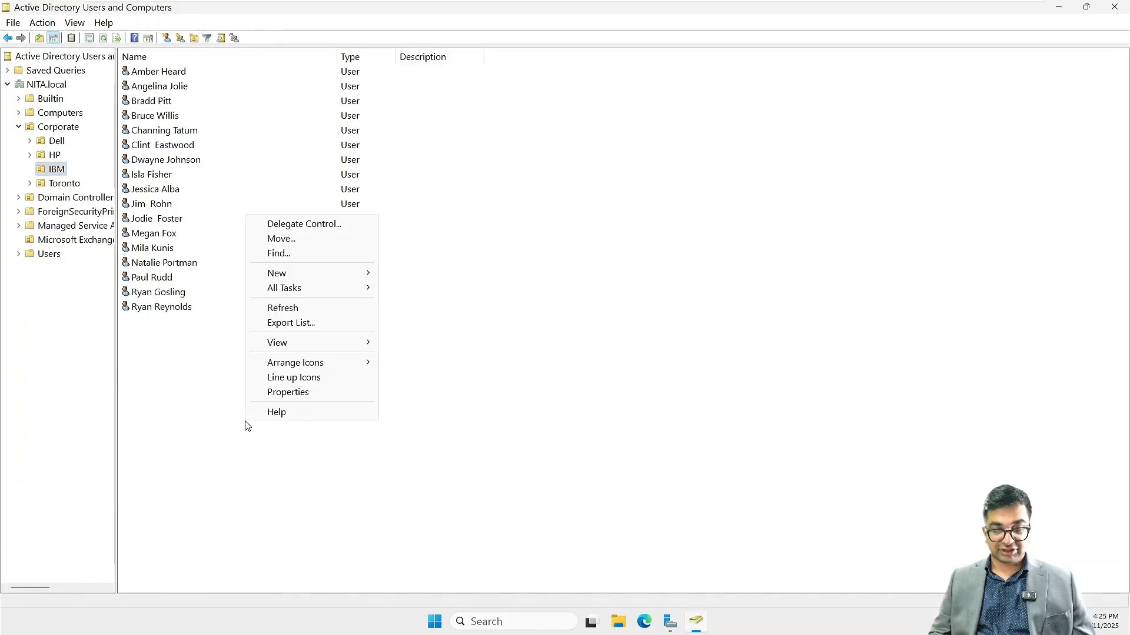
click(285, 309)
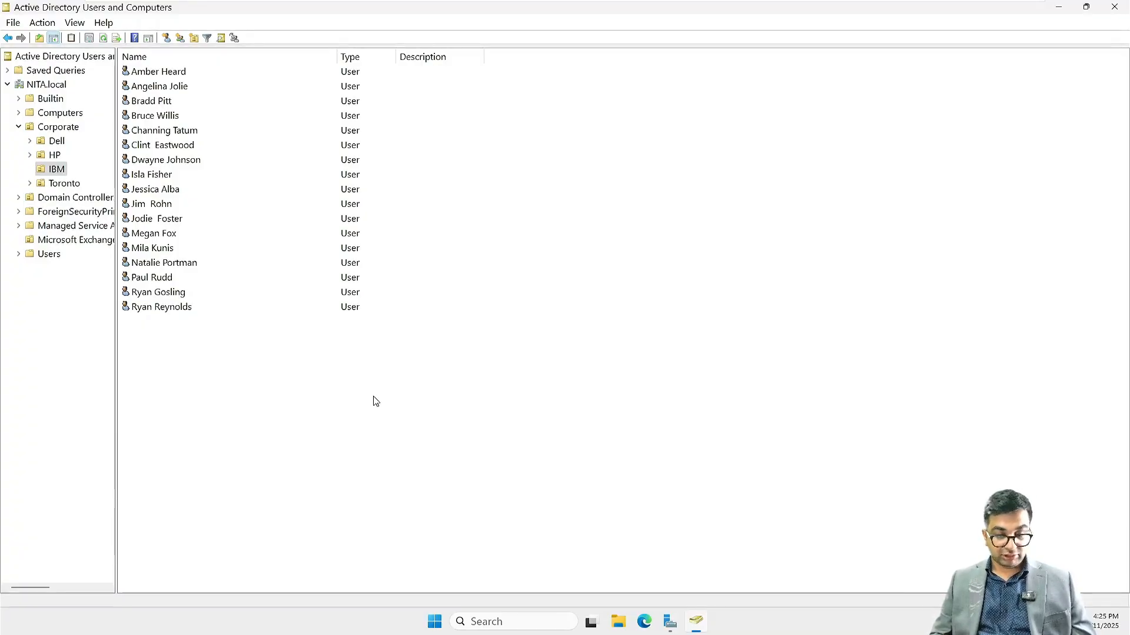
Step: Select all users in the IBM container and set their Company attribute to IBM
key(ctrl+a)
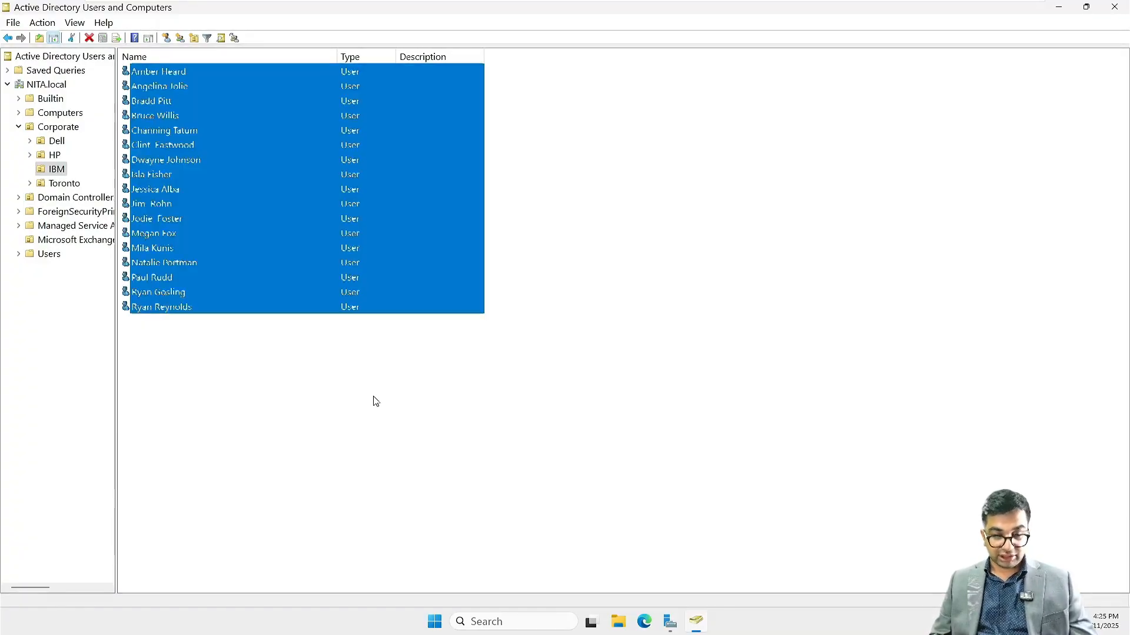
right_click(276, 246)
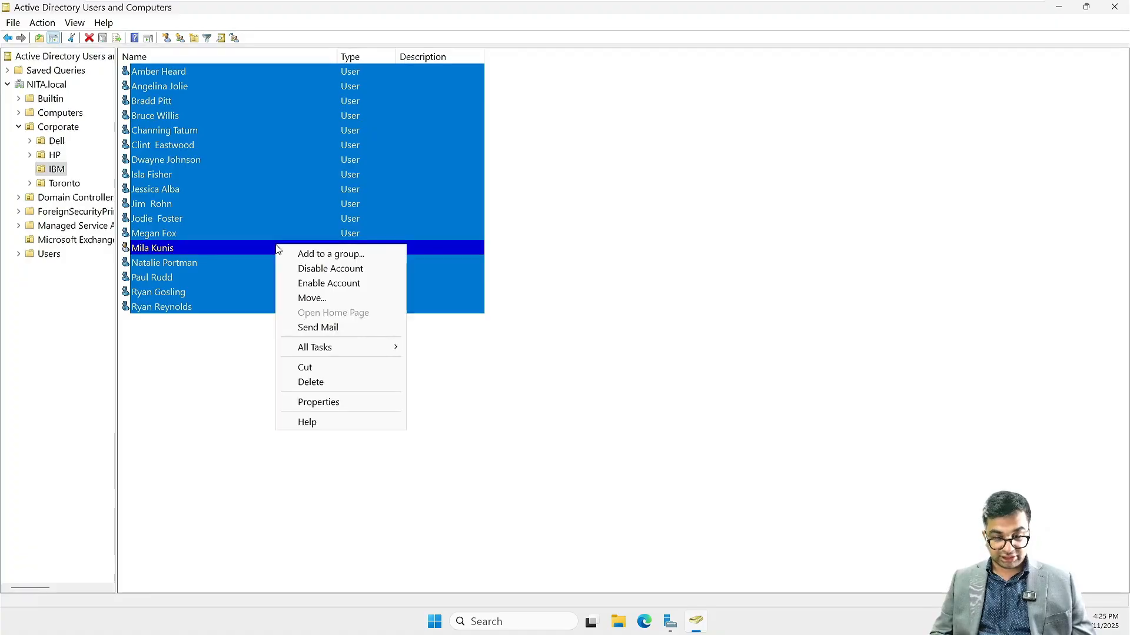
click(317, 403)
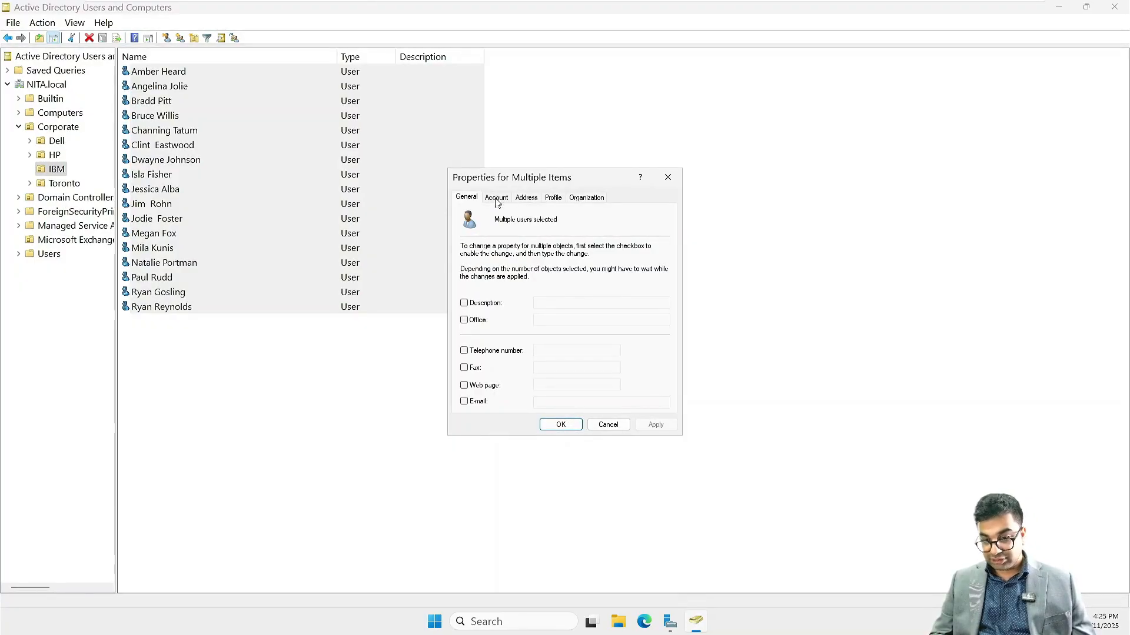
click(577, 198)
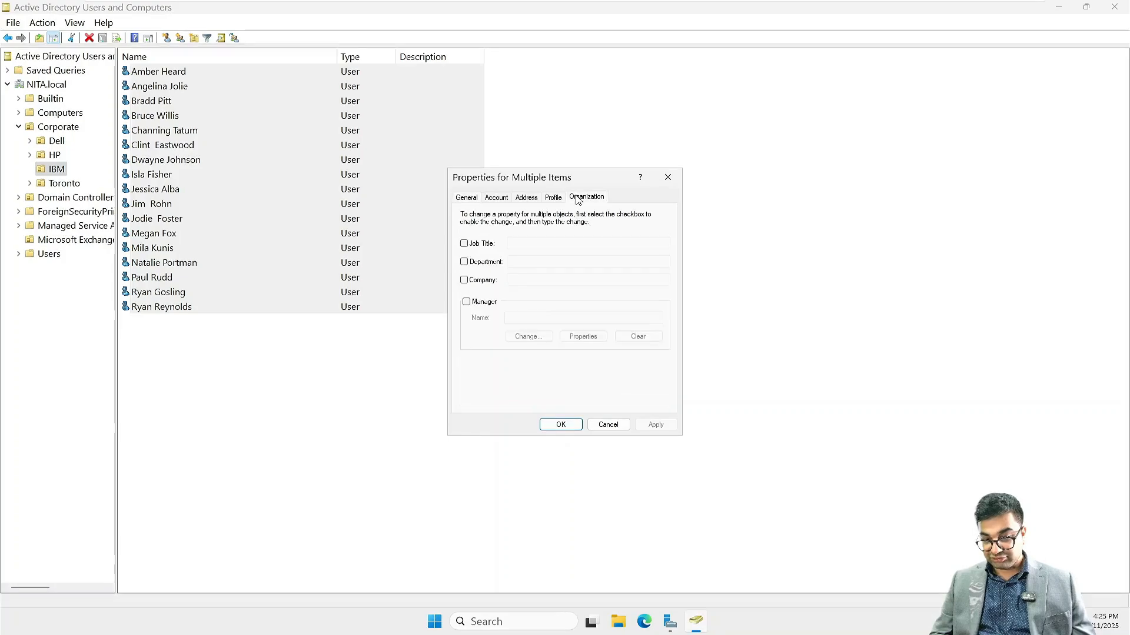
click(465, 281)
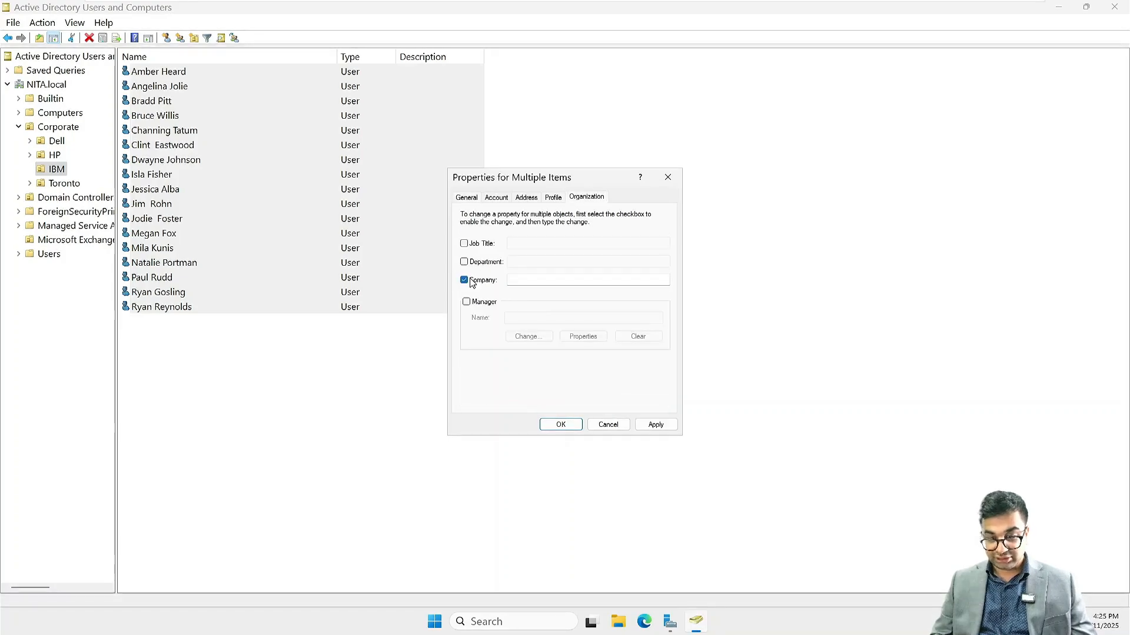
text(I)
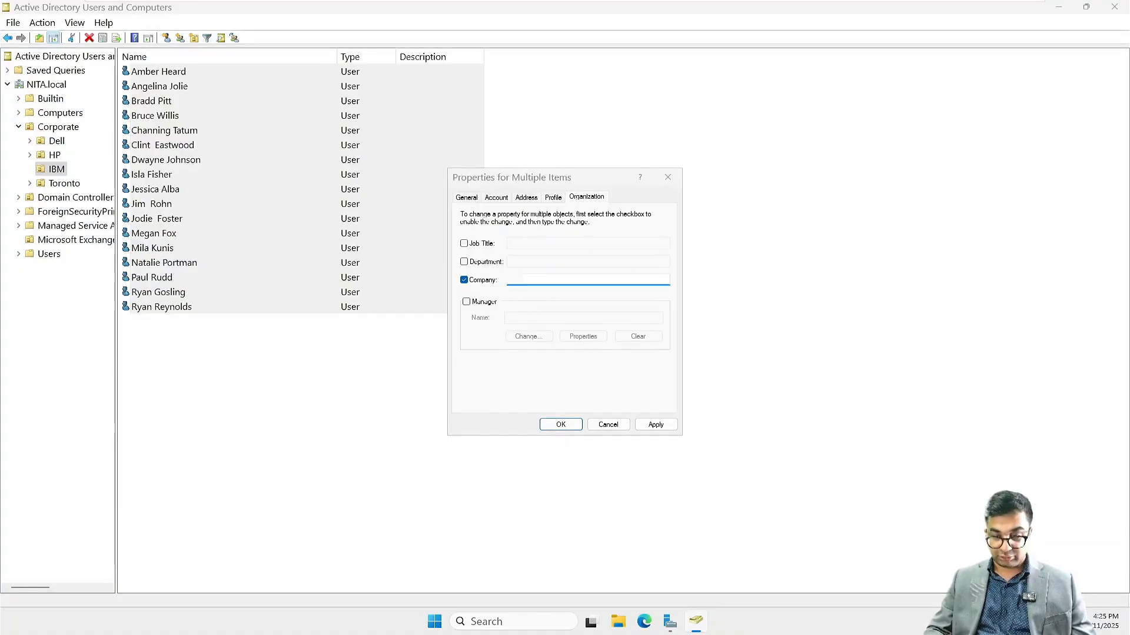
key(Return)
Step: Verify Mila Kunis's Organization tab shows Company IBM, then close her properties
double_click(385, 247)
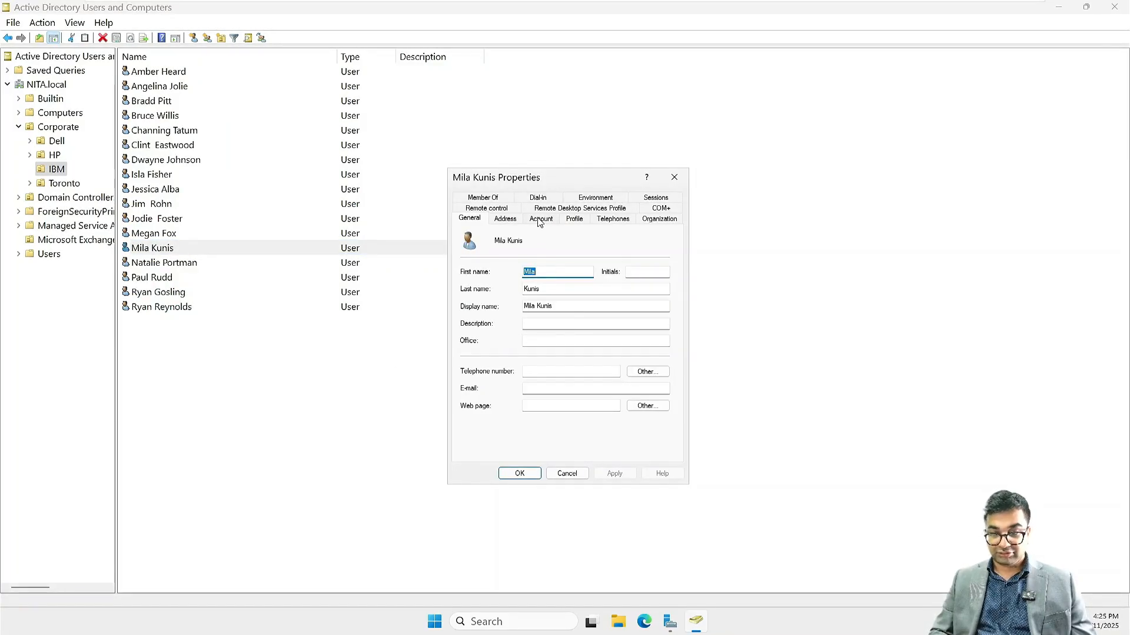
click(568, 218)
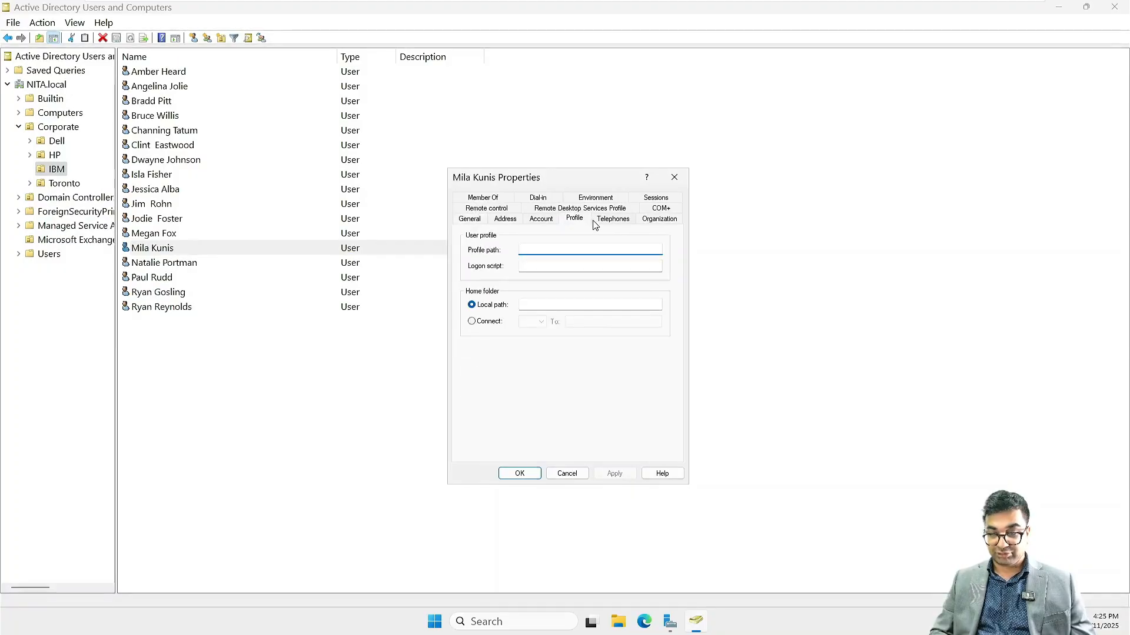
click(658, 219)
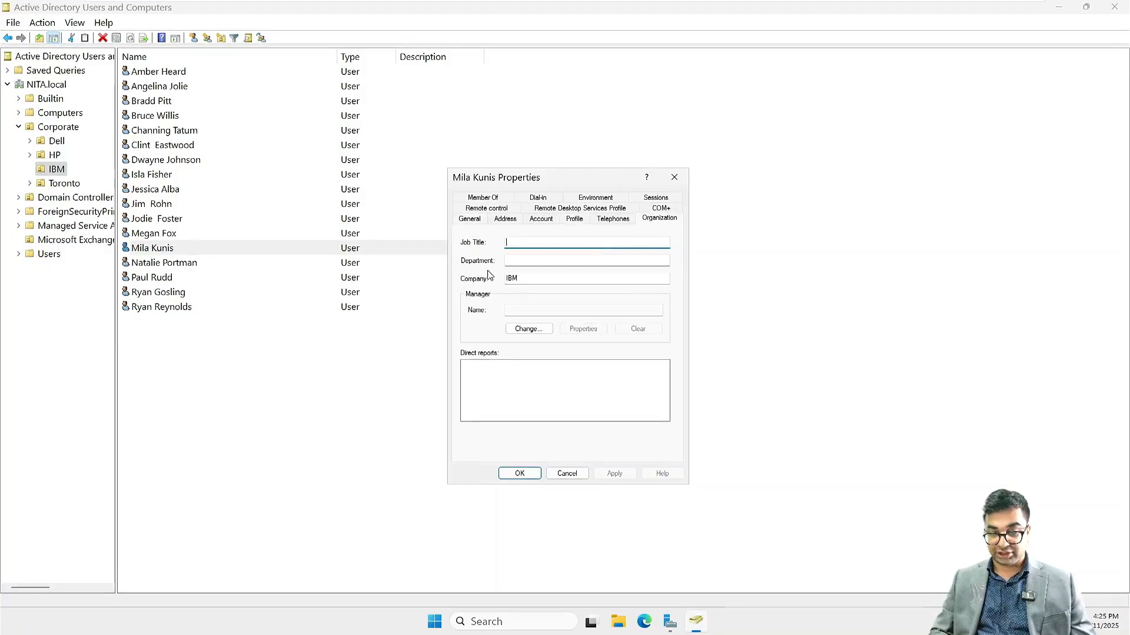
click(518, 475)
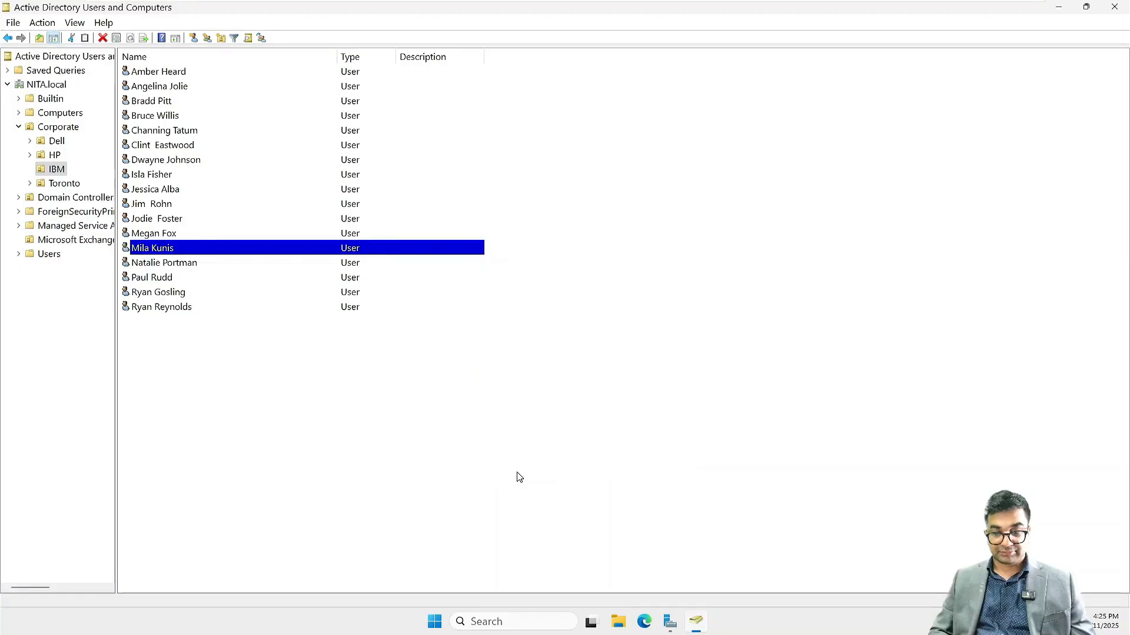
Step: Set the Company attribute to Dell for every user in the Dell container
click(54, 144)
key(ctrl+a)
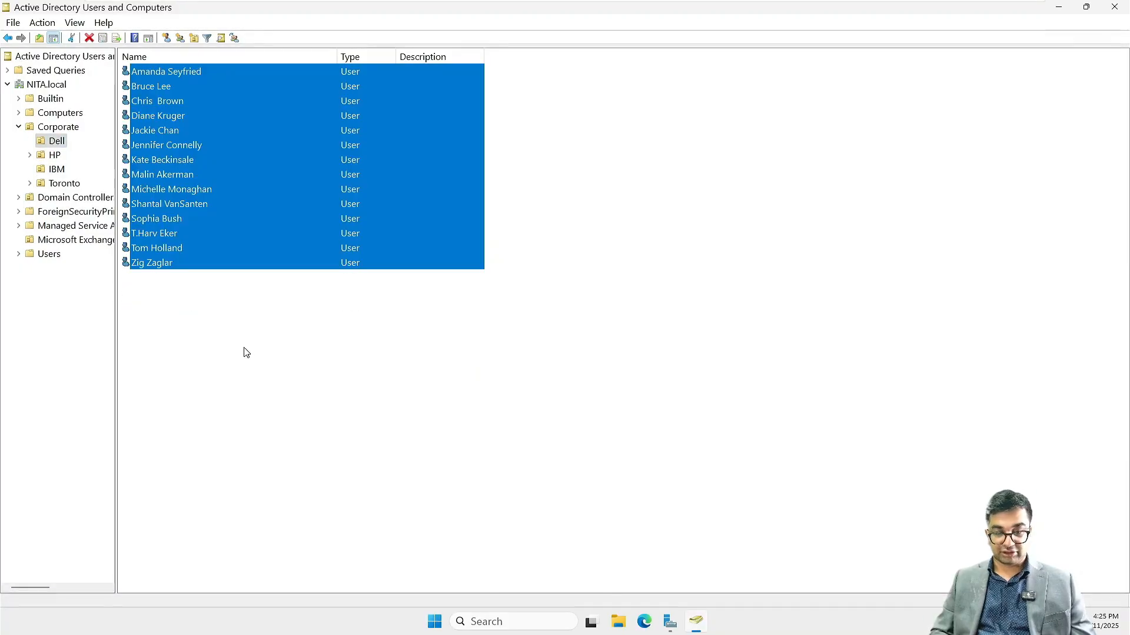
right_click(205, 210)
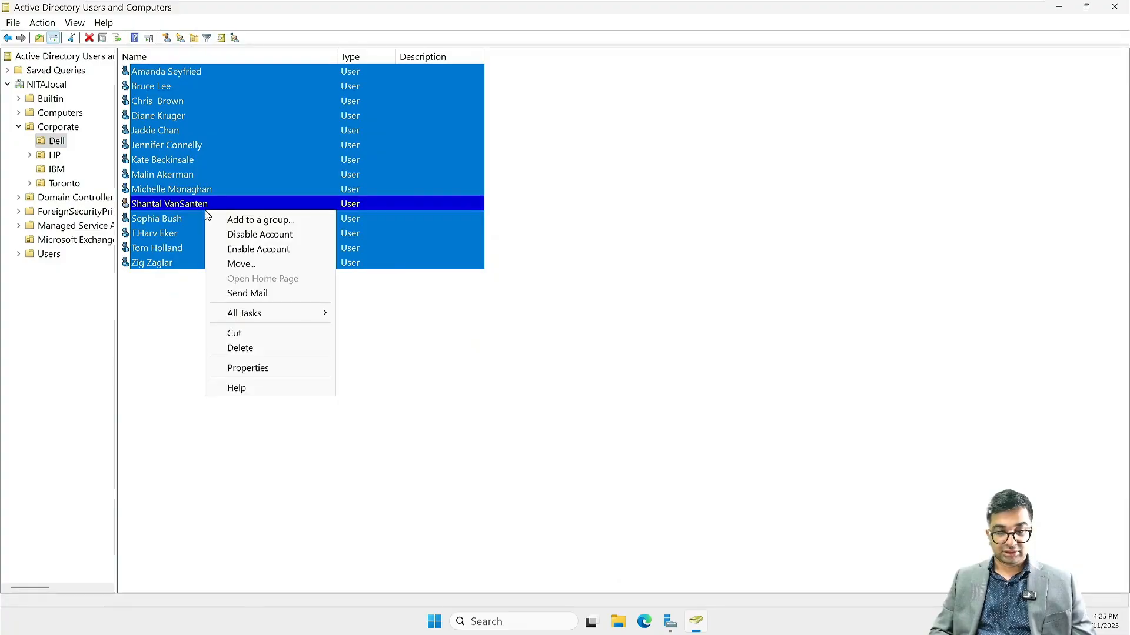
click(241, 368)
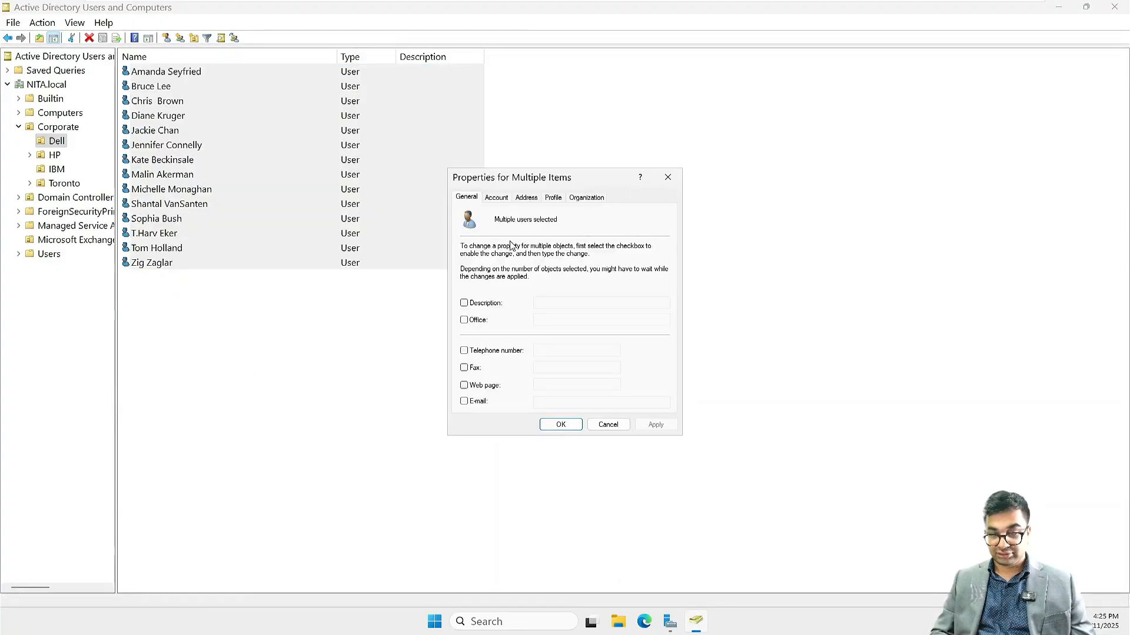
click(578, 198)
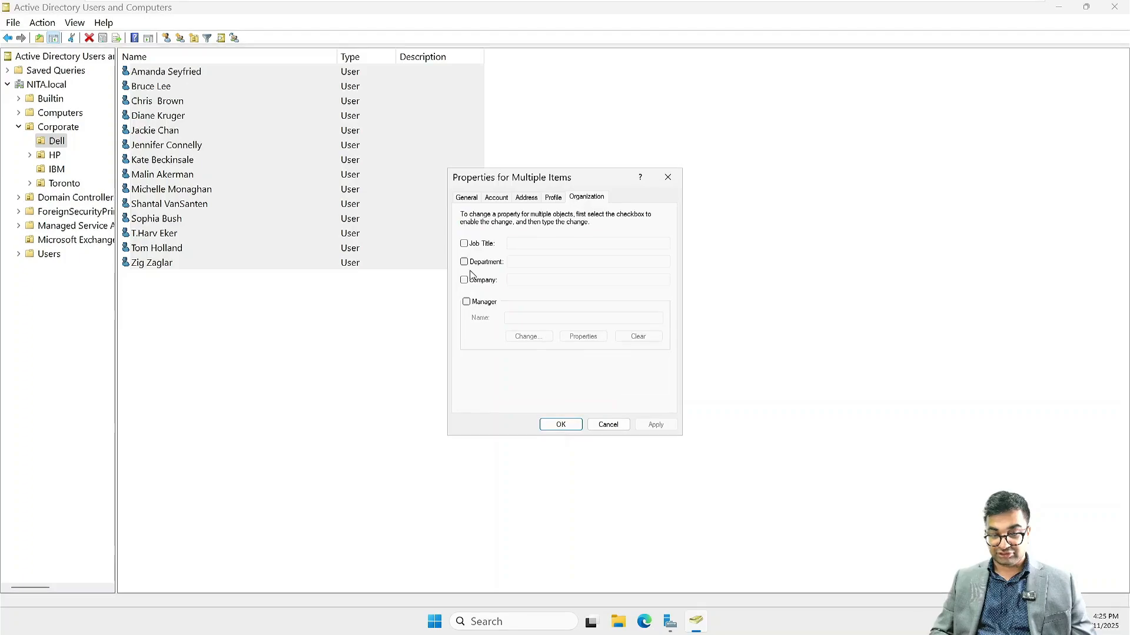
click(538, 281)
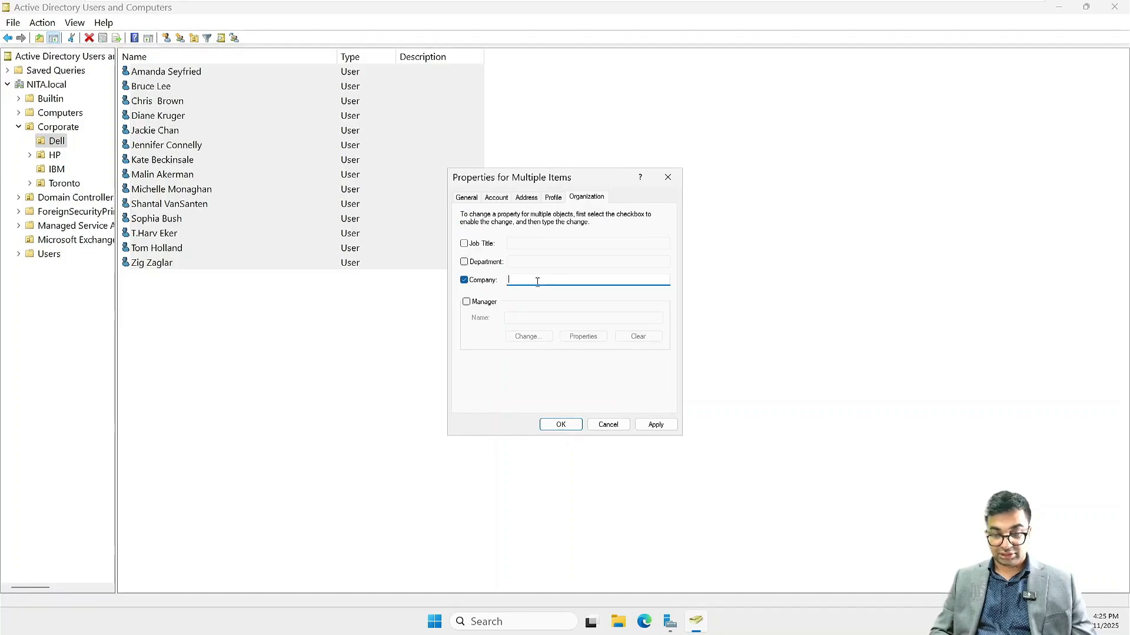
text(Dell)
key(Return)
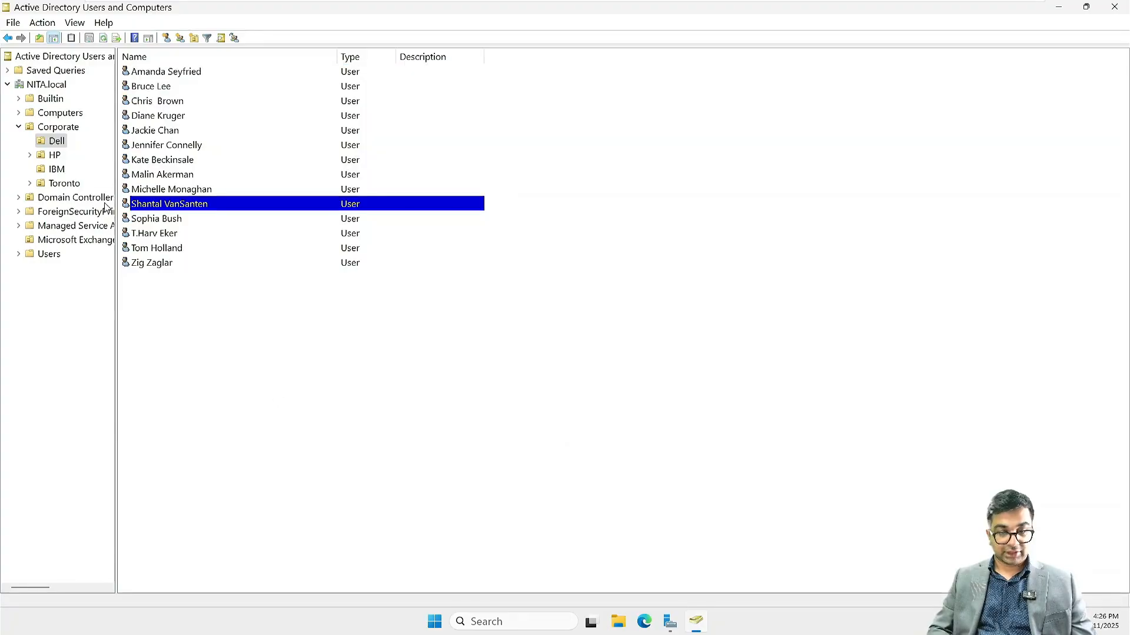
Step: Set the Company attribute to HP for all 14 users in the HP container
click(55, 156)
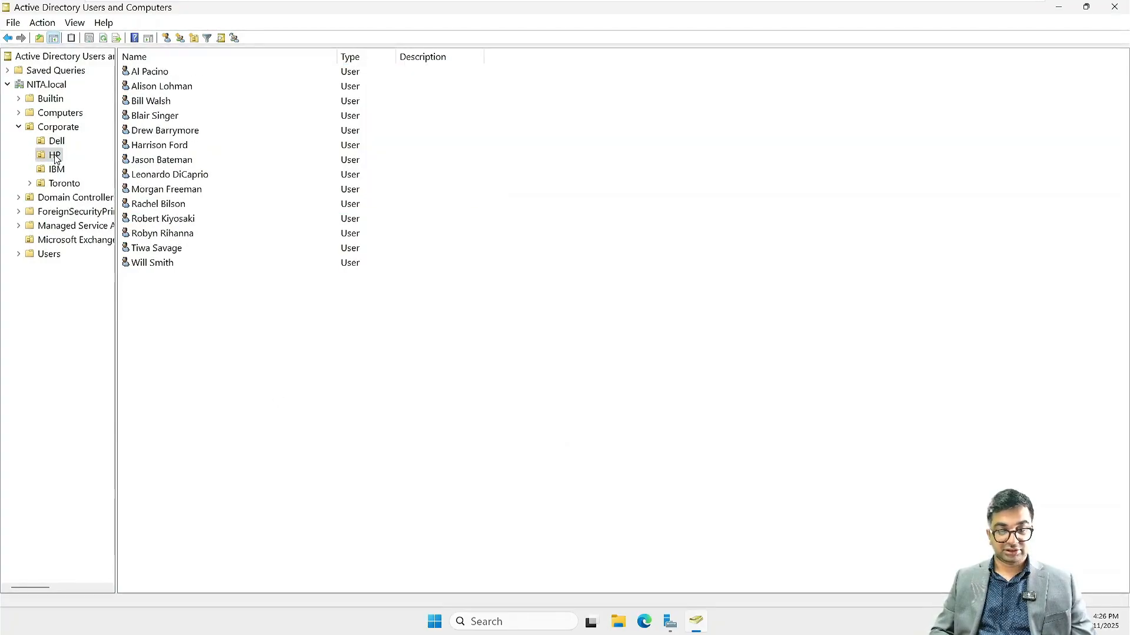
click(292, 348)
key(ctrl+a)
right_click(253, 219)
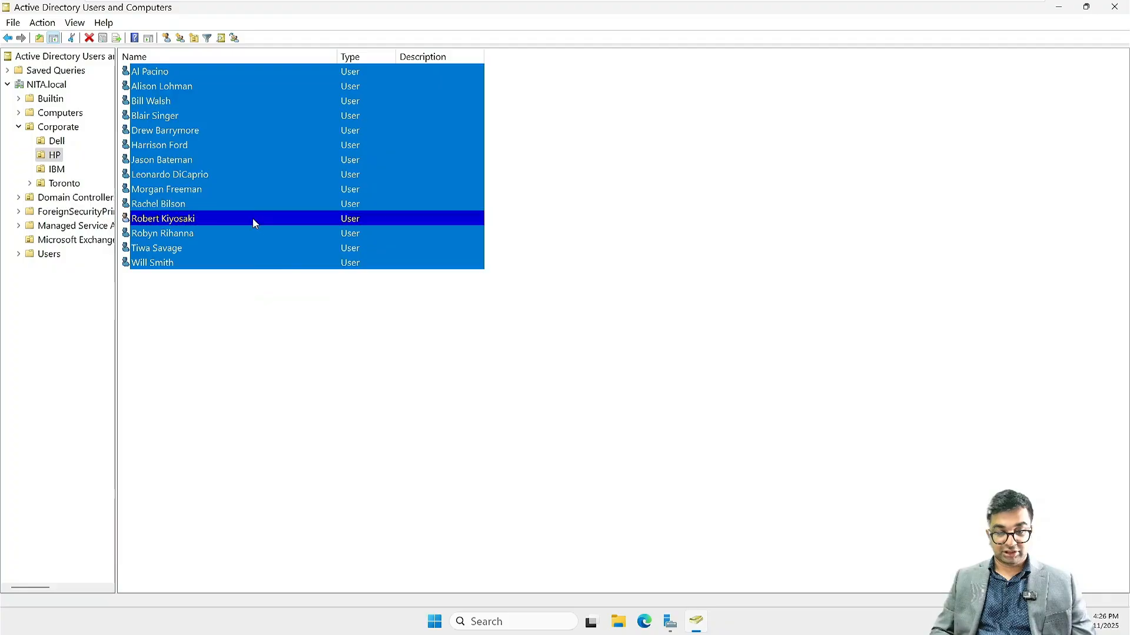
click(291, 380)
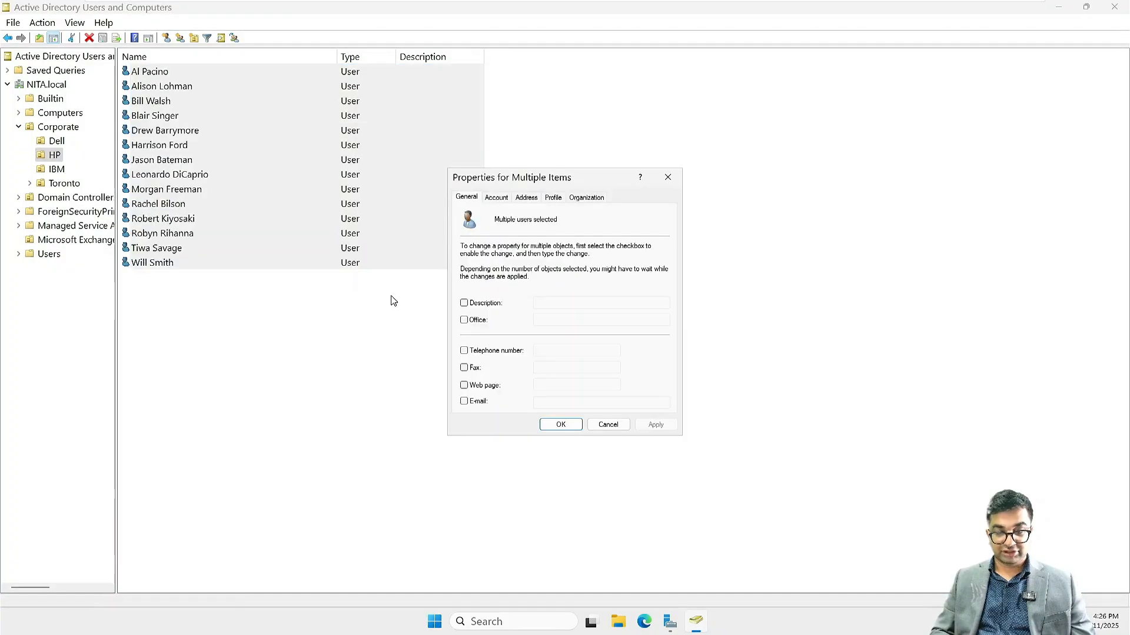
click(588, 196)
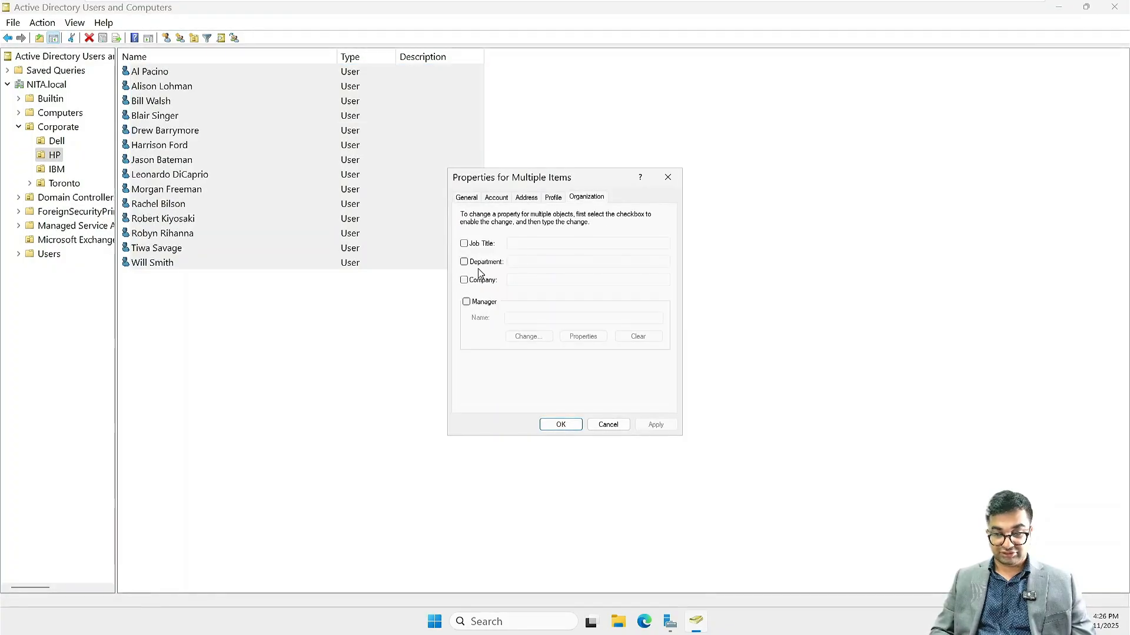
click(463, 280)
click(527, 280)
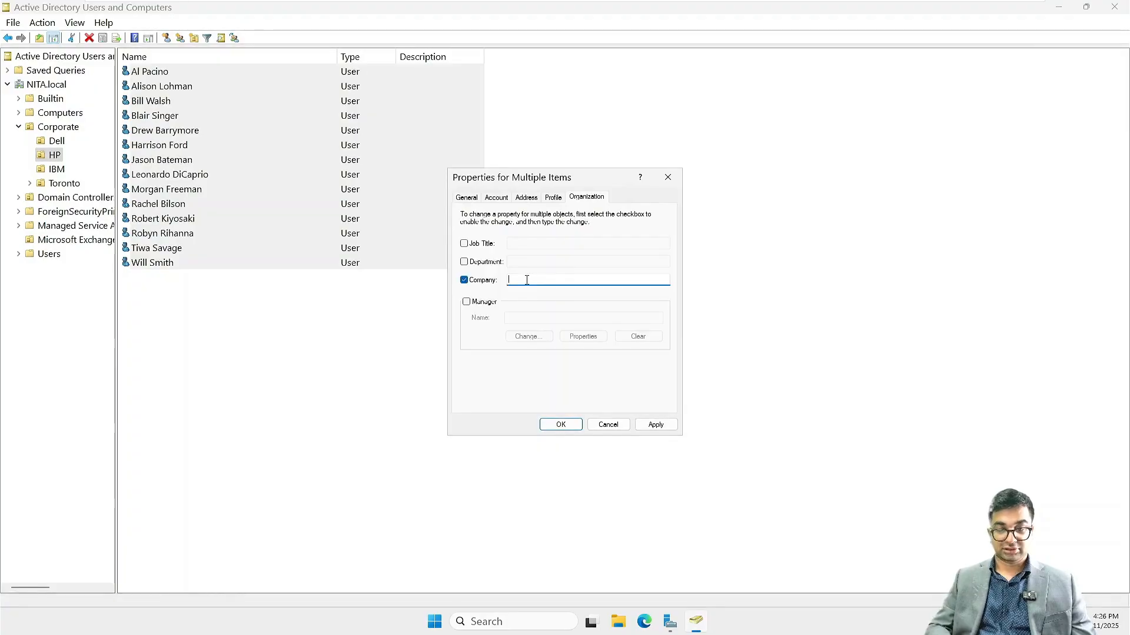
text(HP)
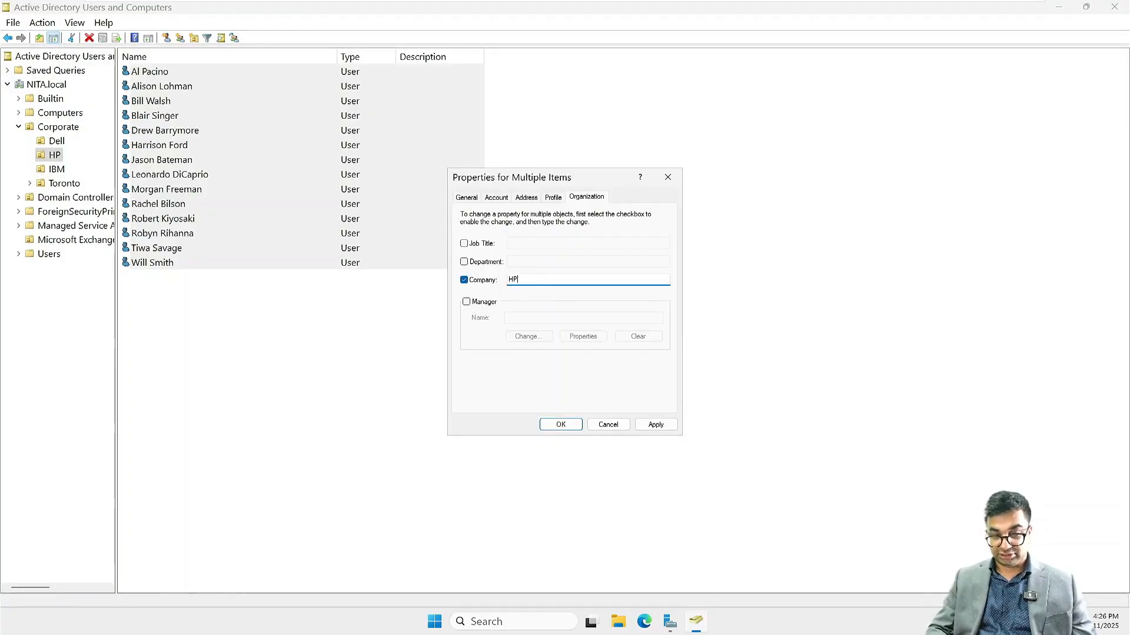
key(Return)
click(462, 321)
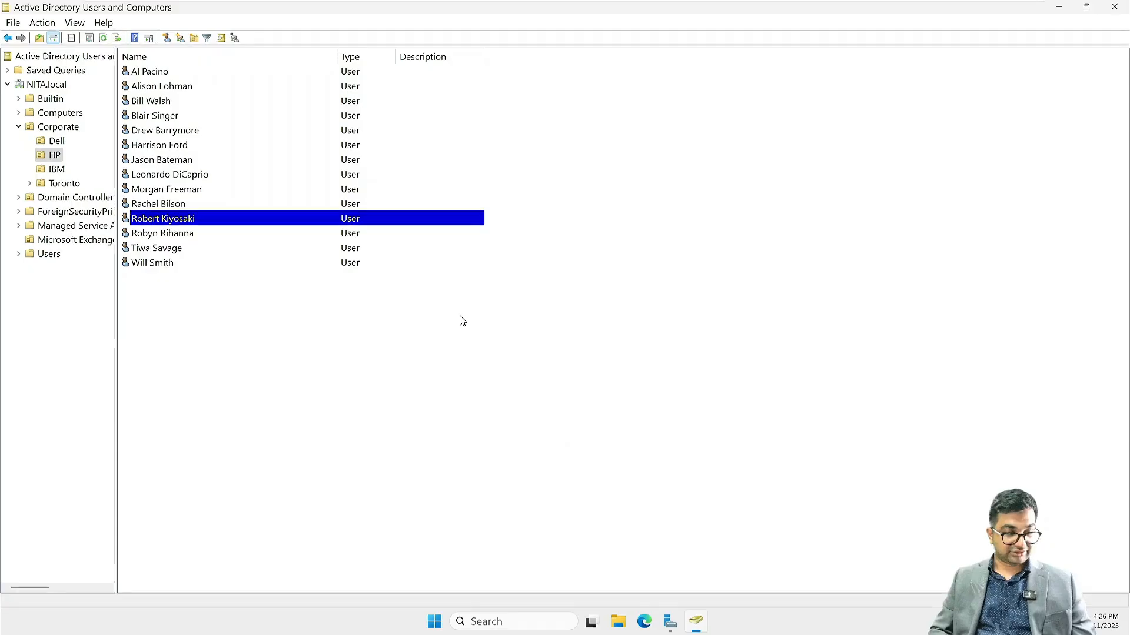